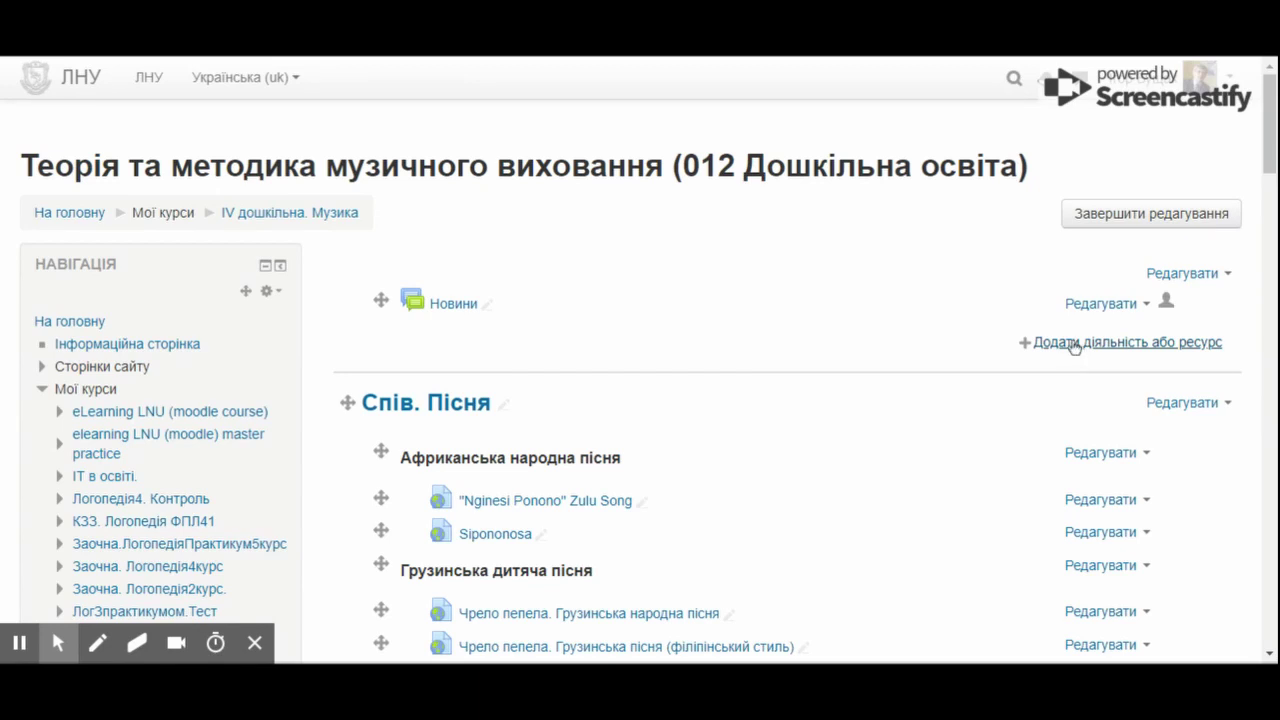
# Add a new Зворотний зв'язок activity to the general section above the Спів. Пісня topic
pyautogui.click(1074, 344)
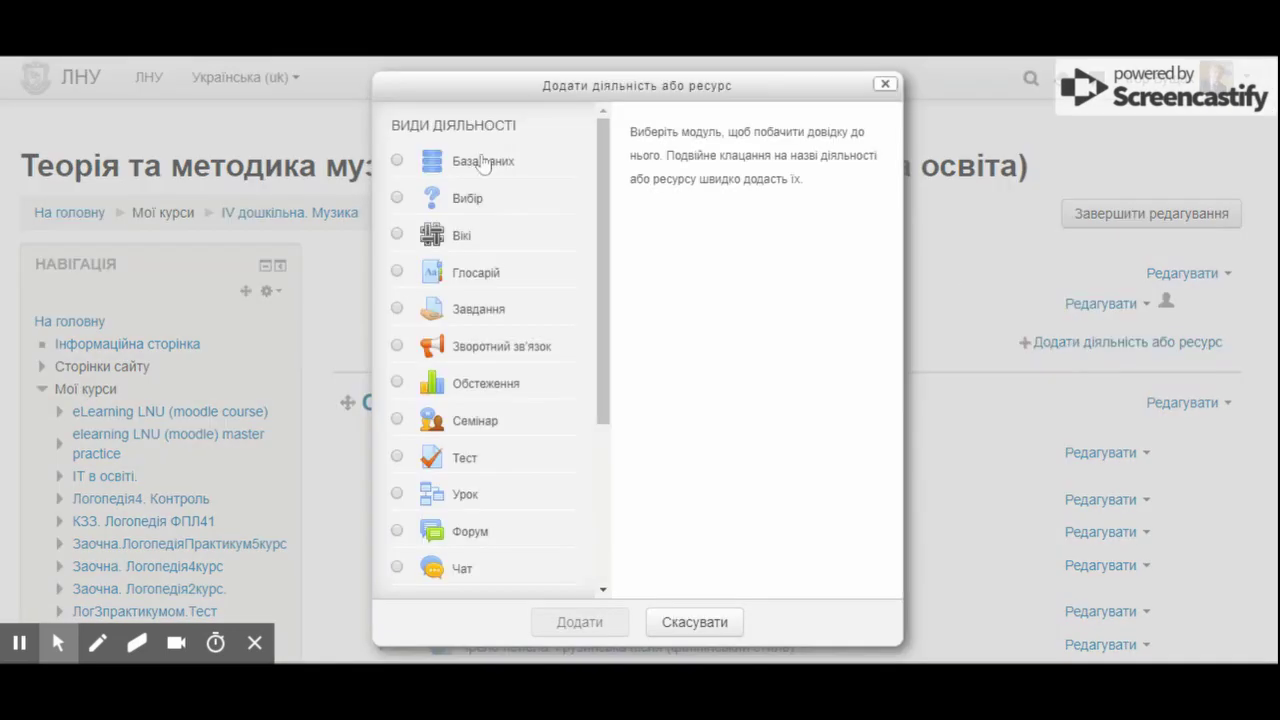
pyautogui.click(504, 354)
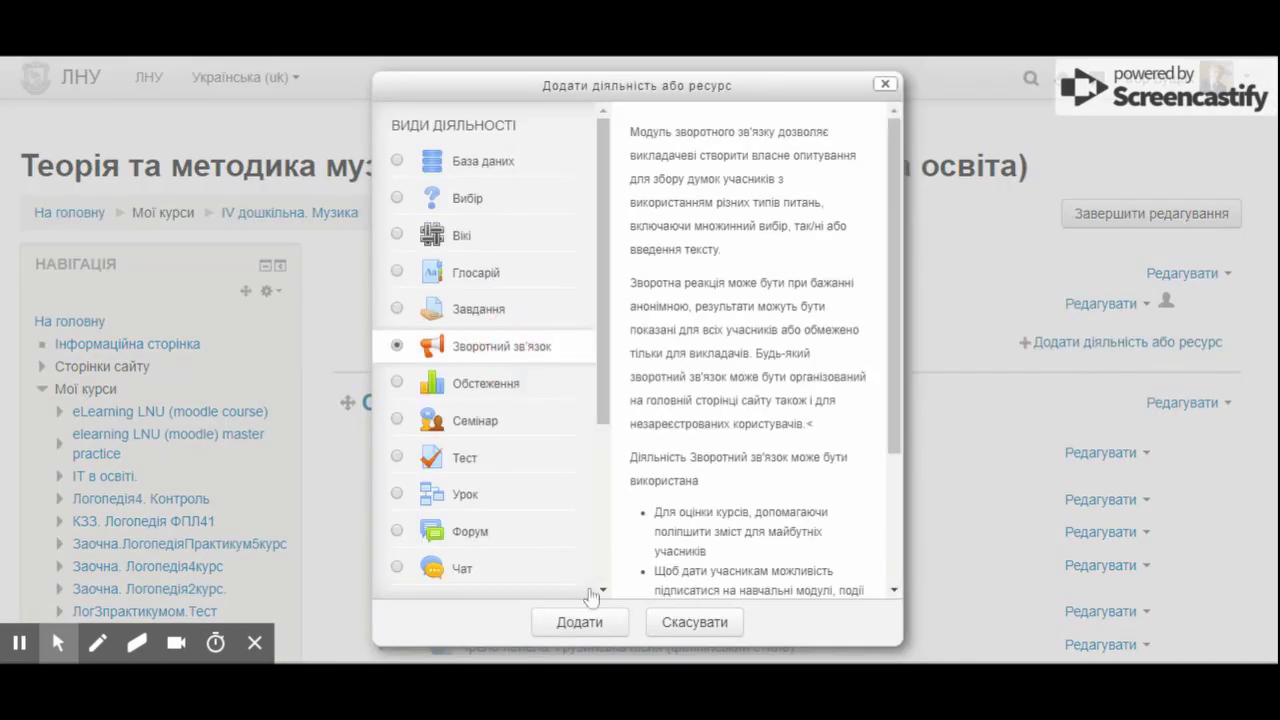
pyautogui.click(602, 625)
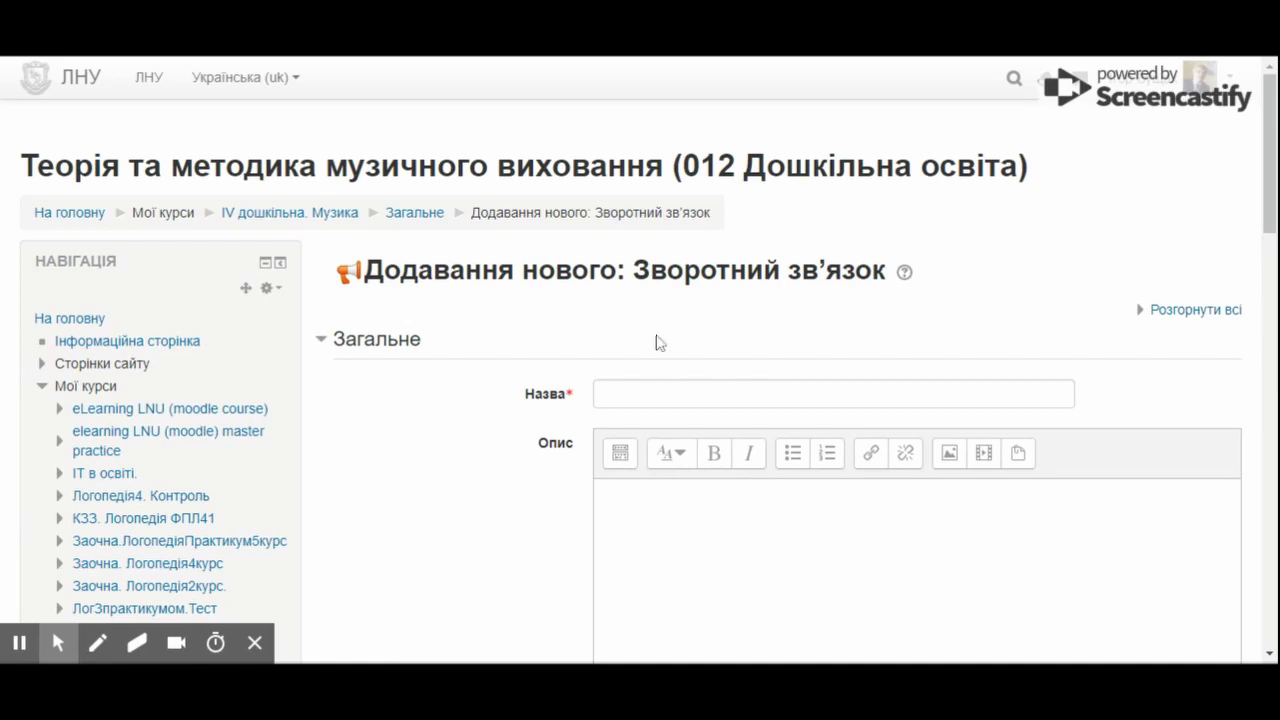
# Name the feedback activity "Відгук на практичні заняття"
pyautogui.click(664, 396)
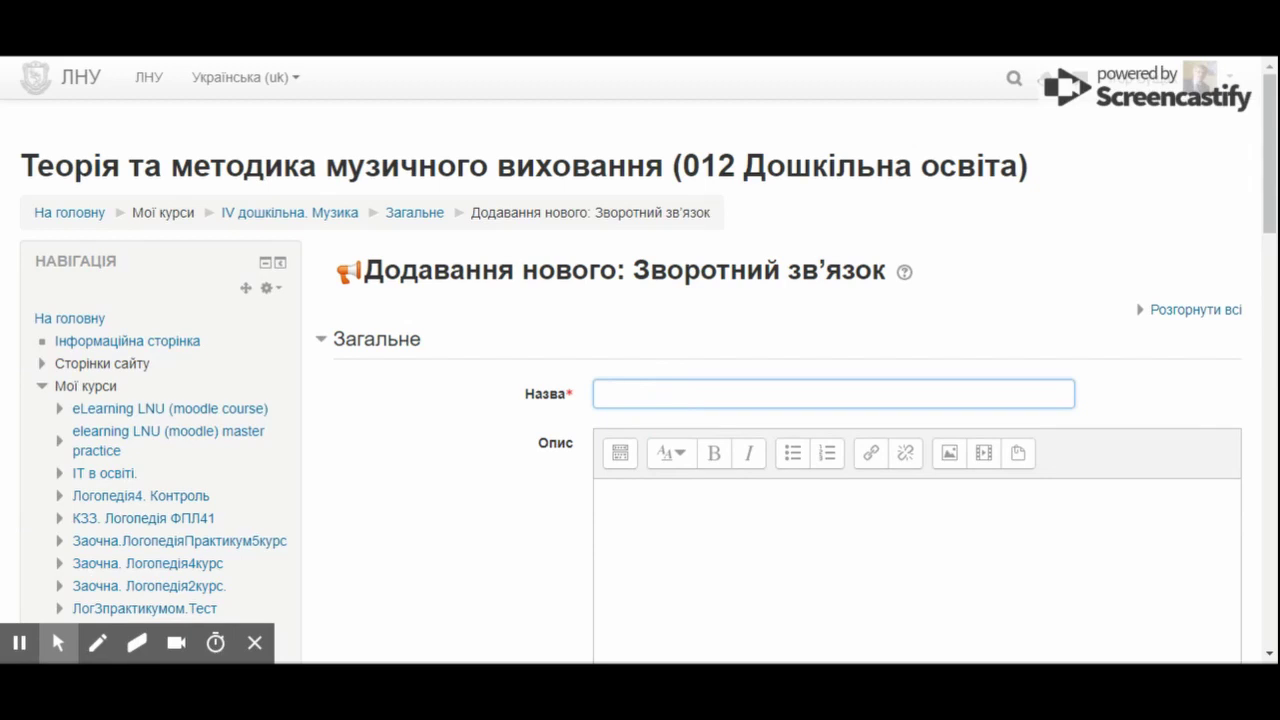
pyautogui.write('Від')
pyautogui.write('гук на практ')
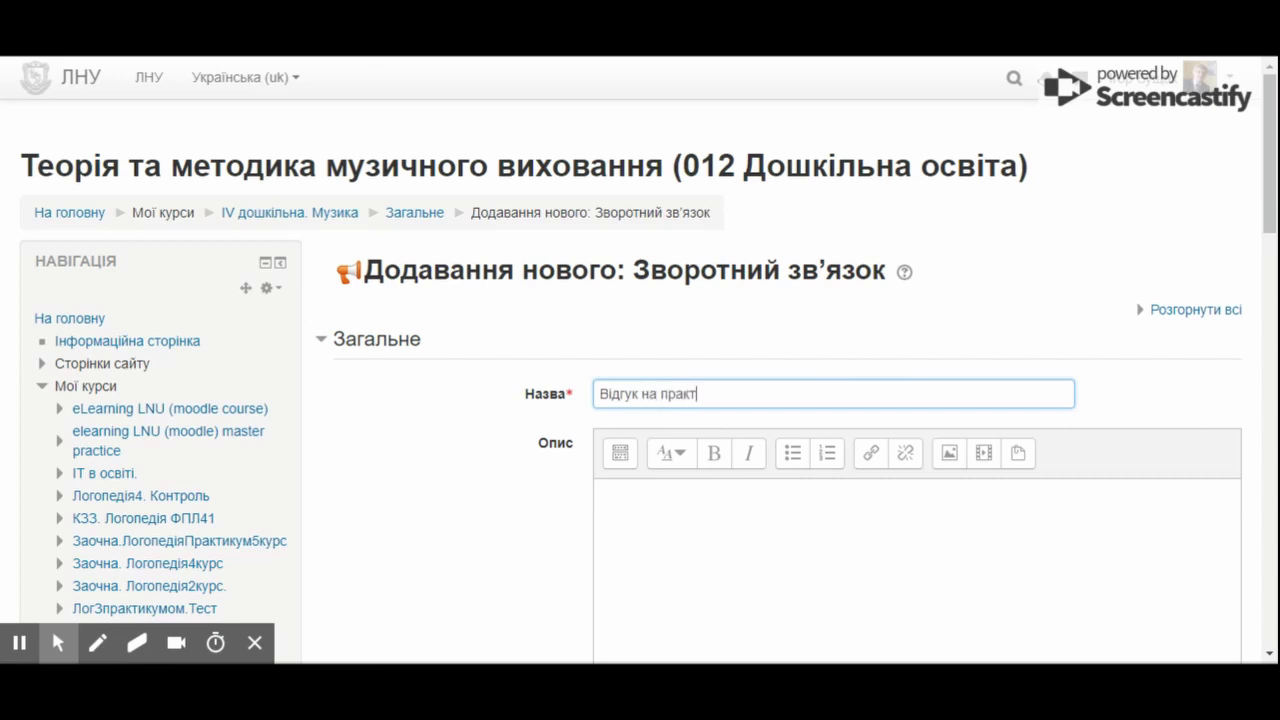
pyautogui.write('ичні заняття')
# Enter the description "заповніть" and "опитування - анонімне" on separate lines, and enable showing the description on the course page
pyautogui.scroll(-2, 922, 450)
pyautogui.click(777, 400)
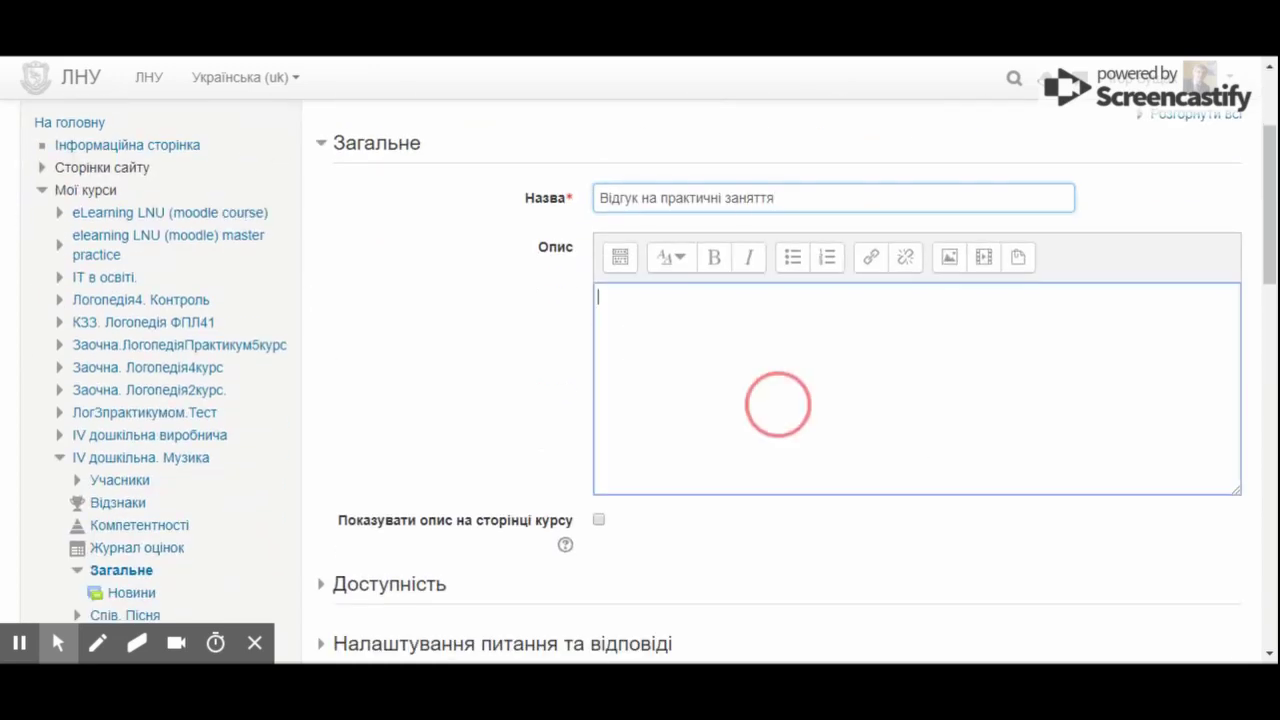
pyautogui.write('заповність')
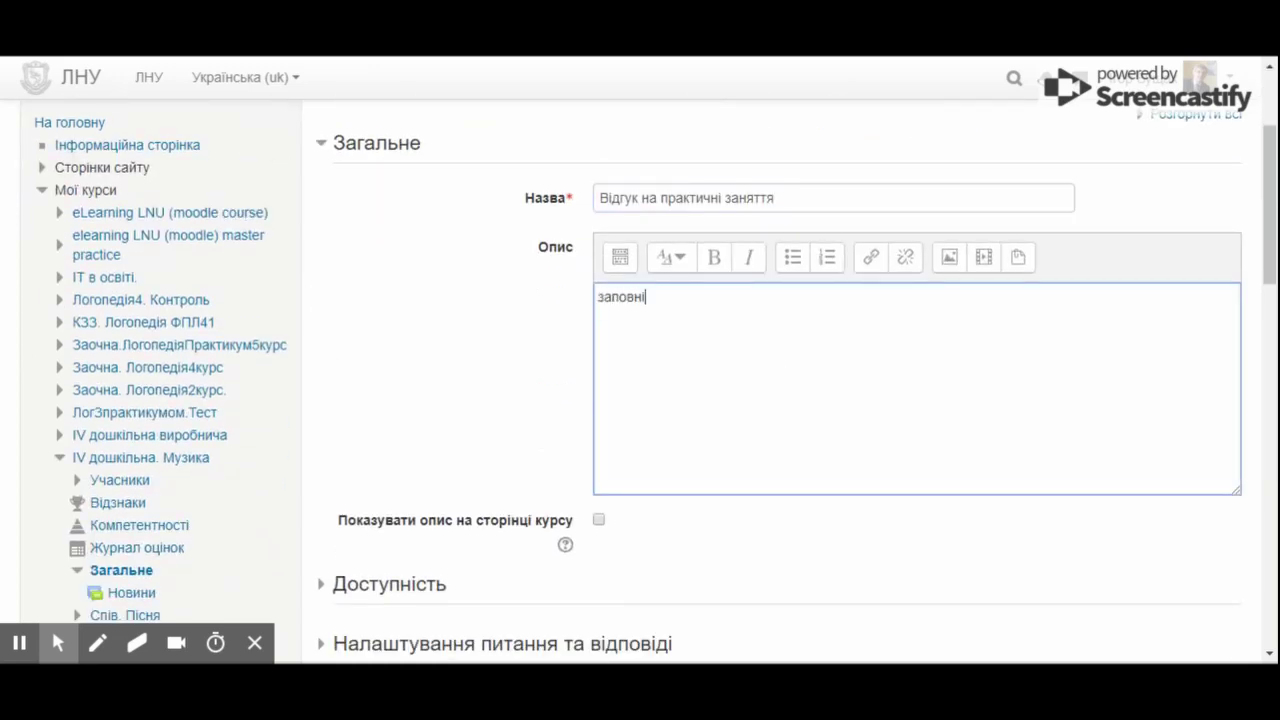
pyautogui.press('BackSpace')
pyautogui.press('BackSpace')
pyautogui.press('BackSpace')
pyautogui.write('опитування - анонім')
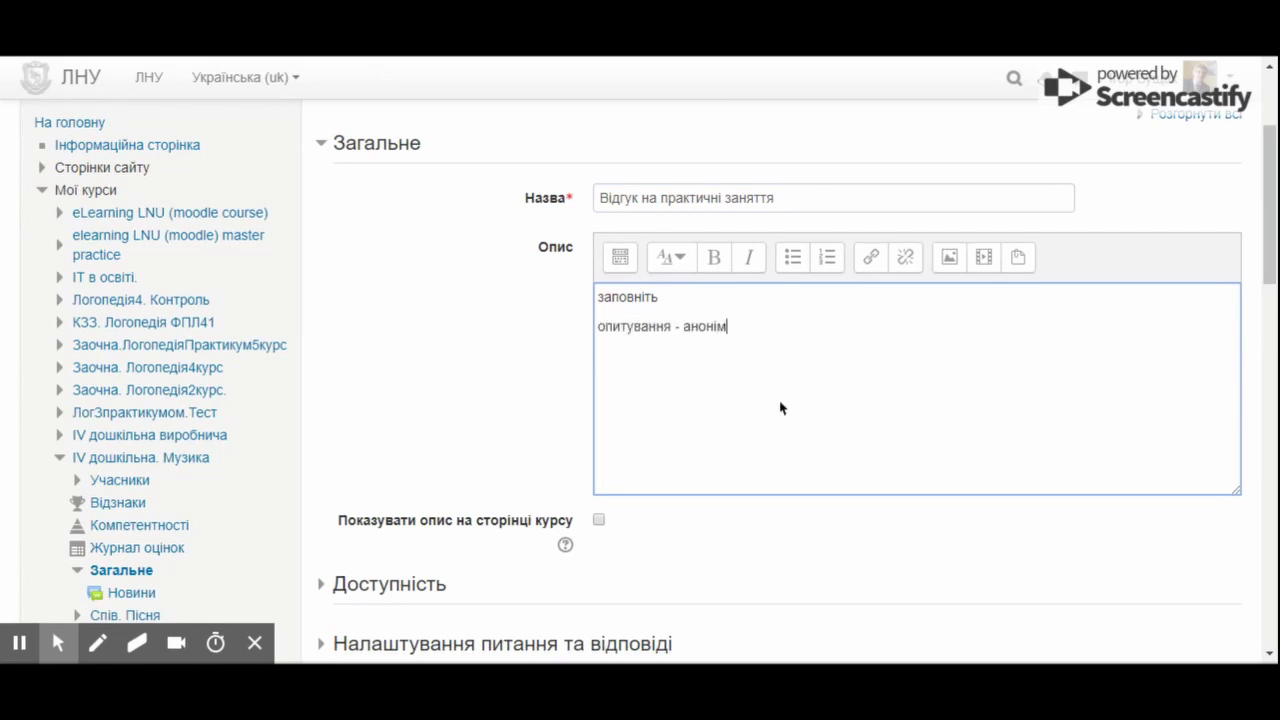
pyautogui.write('не')
pyautogui.click(600, 522)
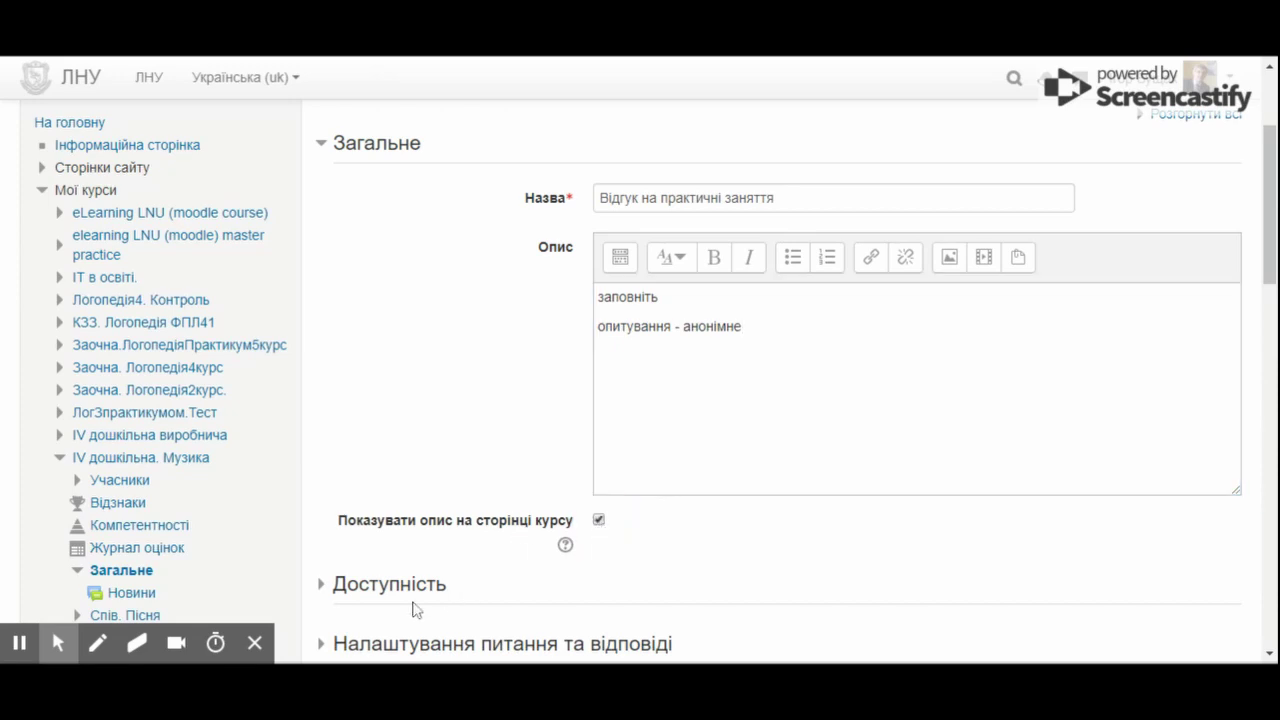
# Review the opening and closing date settings in the Доступність section
pyautogui.click(414, 592)
pyautogui.scroll(-1, 779, 513)
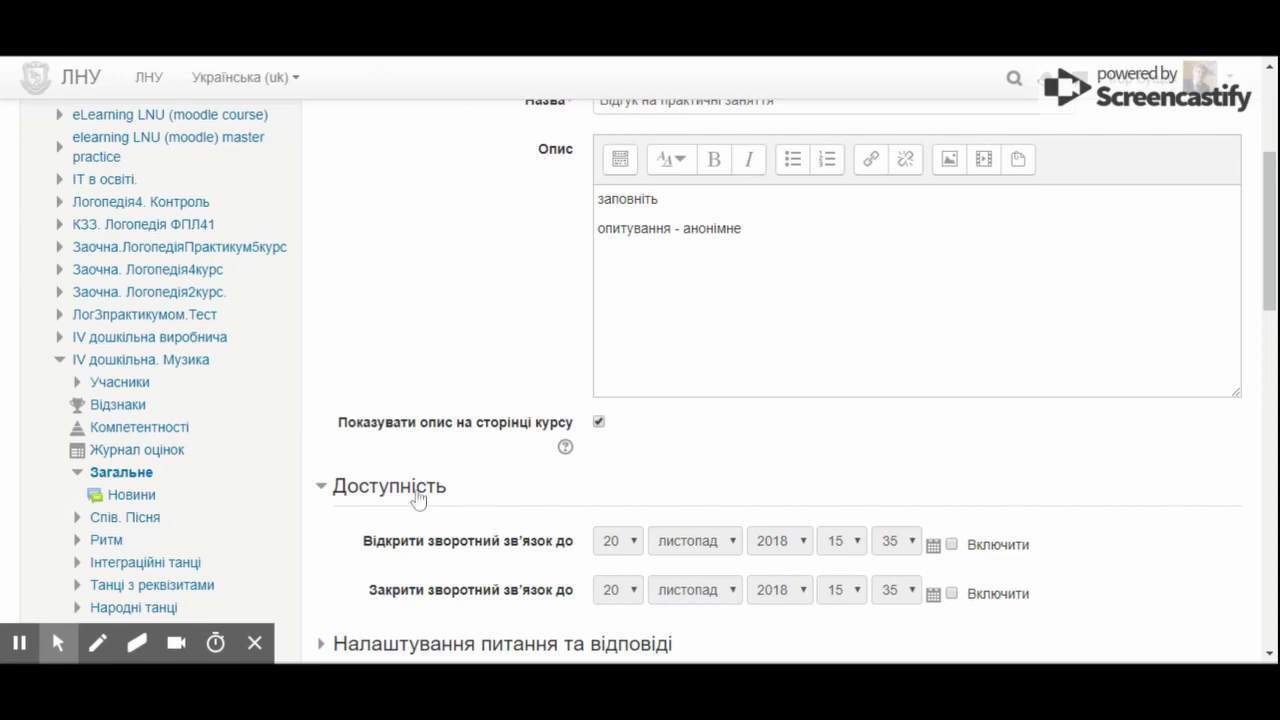
pyautogui.click(418, 497)
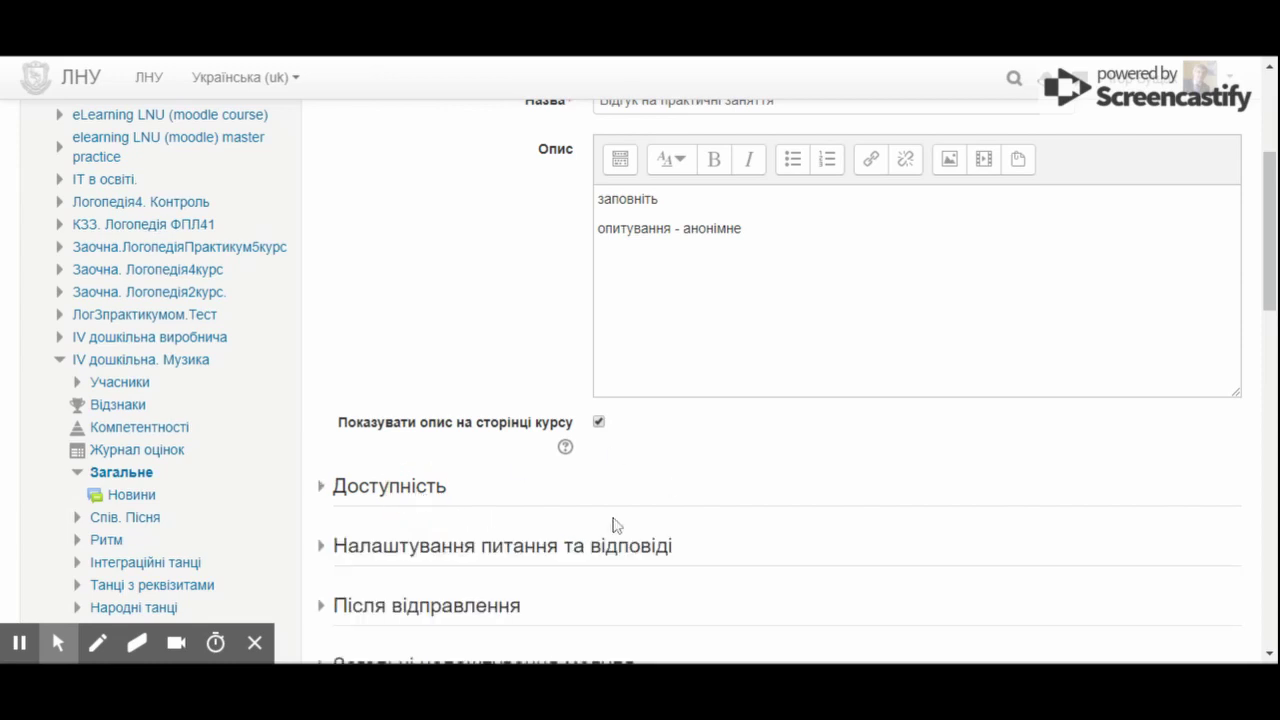
# Try the option that records and shows user names with responses, and set Записати ім'я користувача back to Анонімно
pyautogui.click(610, 548)
pyautogui.scroll(-3, 786, 489)
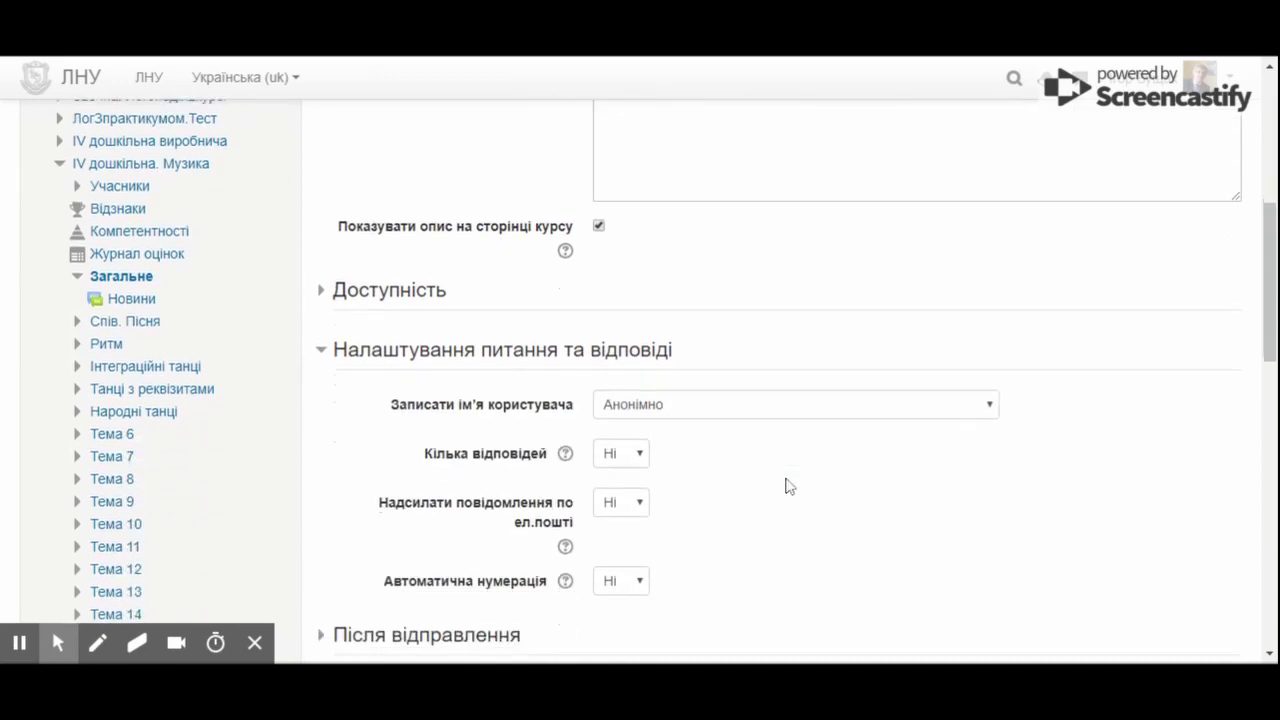
pyautogui.click(720, 316)
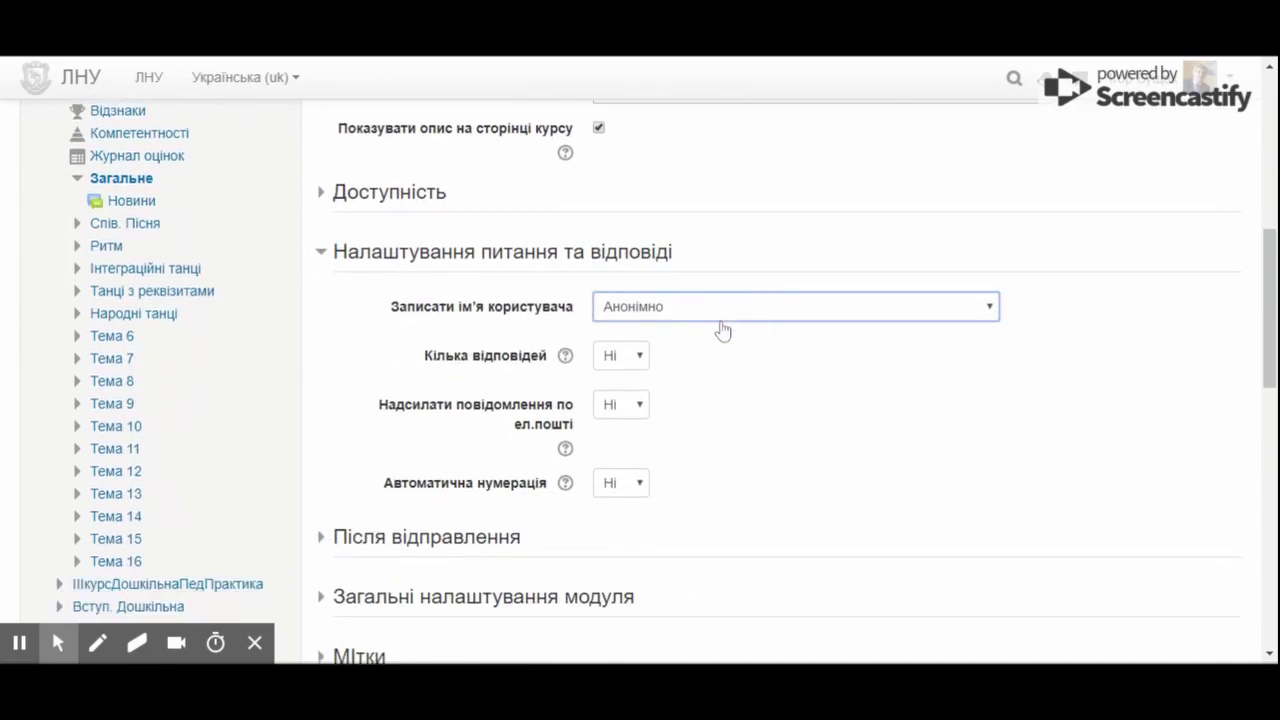
pyautogui.click(745, 350)
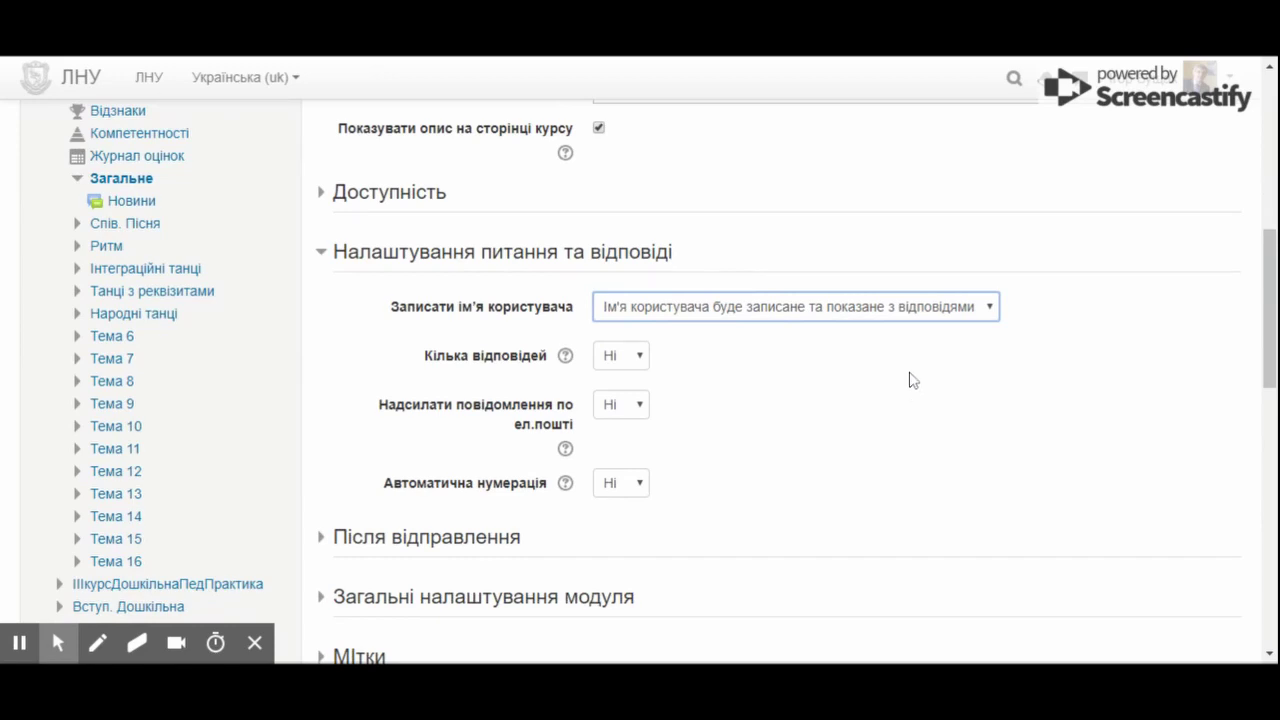
pyautogui.click(857, 310)
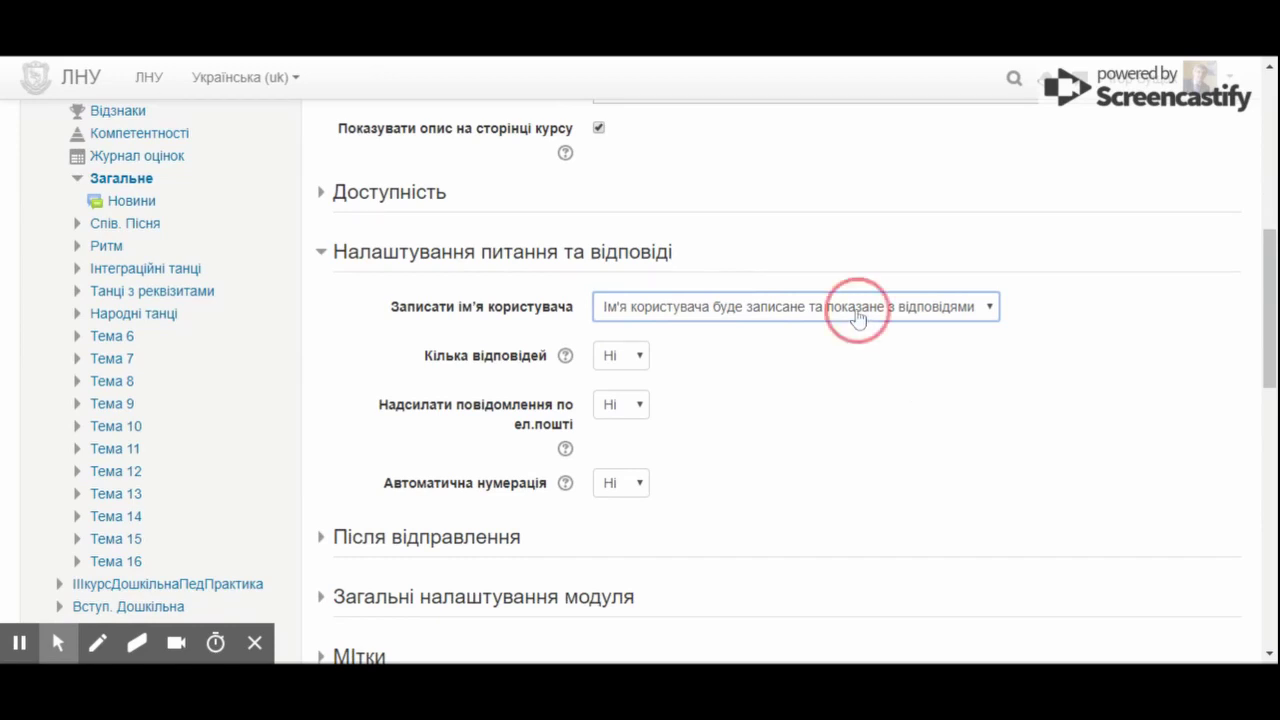
pyautogui.click(710, 332)
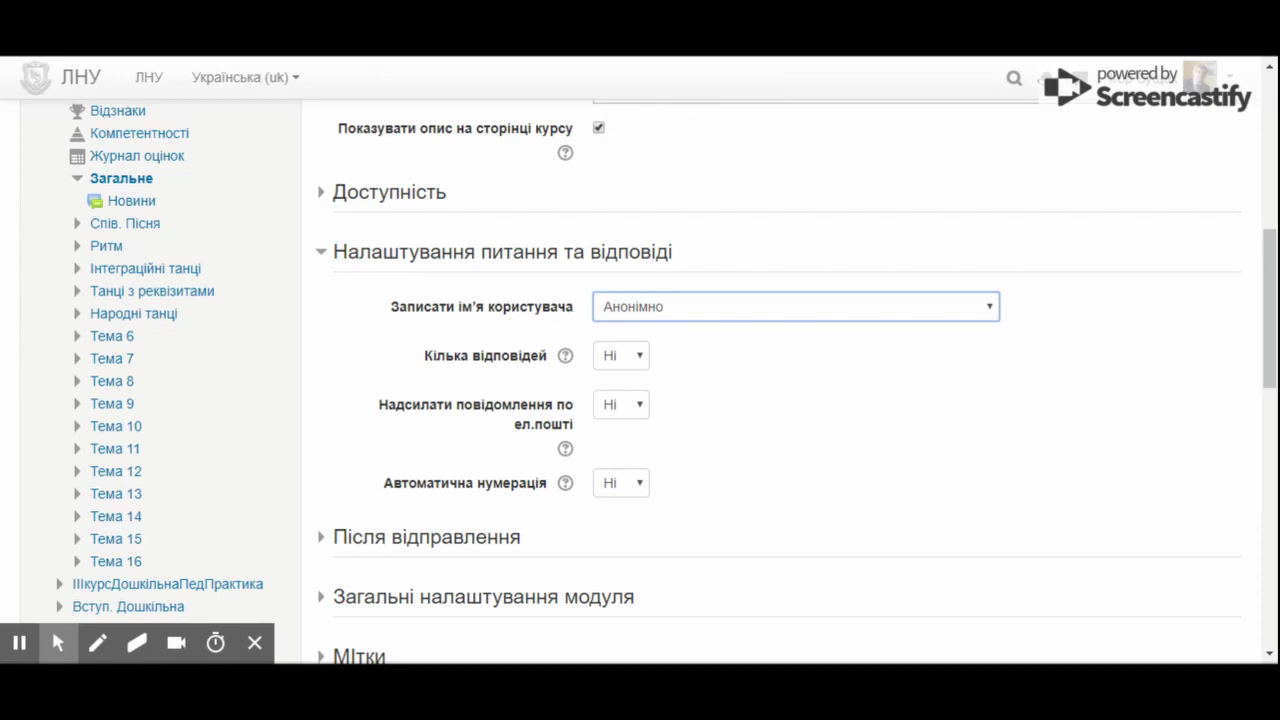
# Try allowing several responses by setting Кілька відповідей to Так, and set it back to Ні
pyautogui.click(632, 356)
pyautogui.click(636, 398)
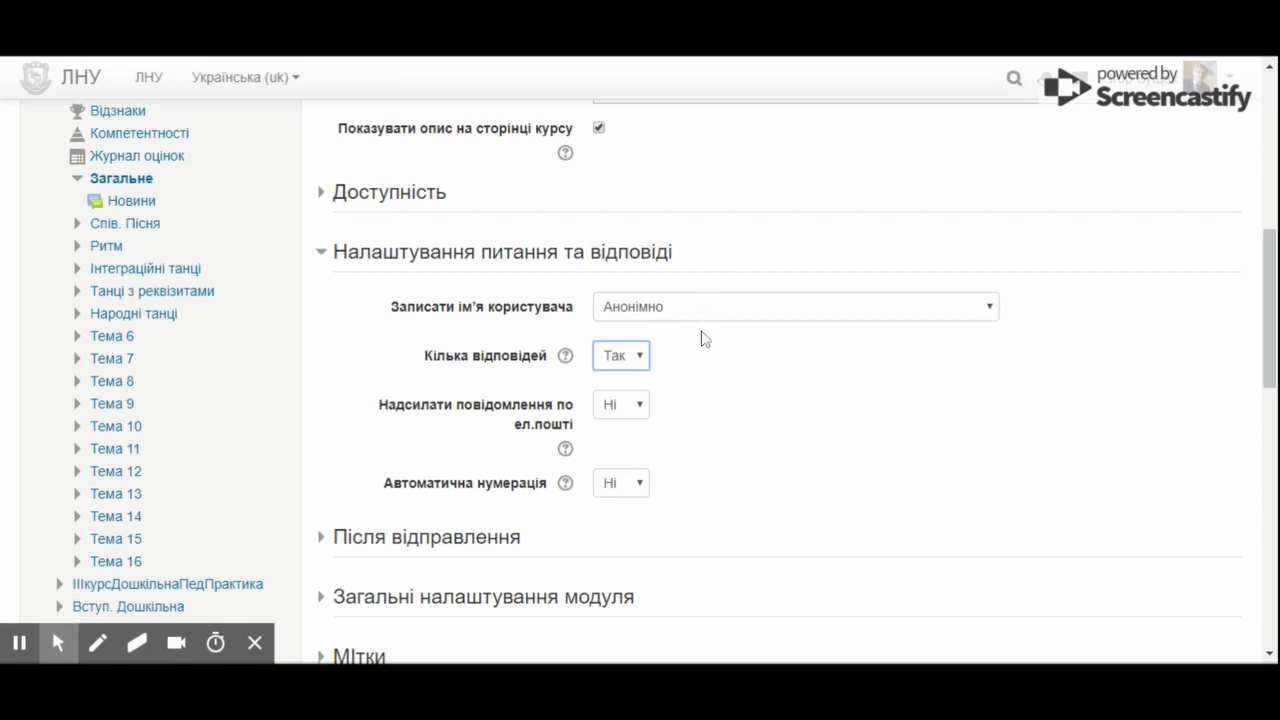
pyautogui.click(620, 366)
pyautogui.click(621, 379)
pyautogui.scroll(-2, 740, 394)
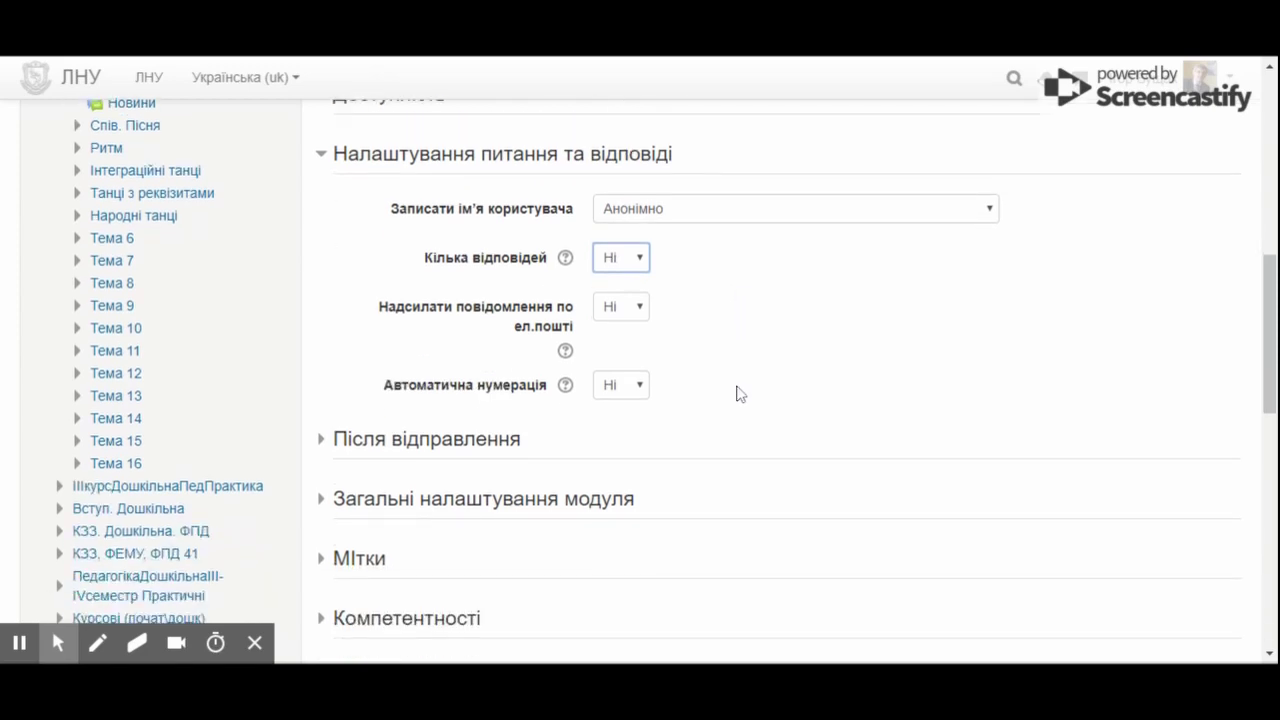
pyautogui.scroll(2, 726, 376)
pyautogui.click(494, 252)
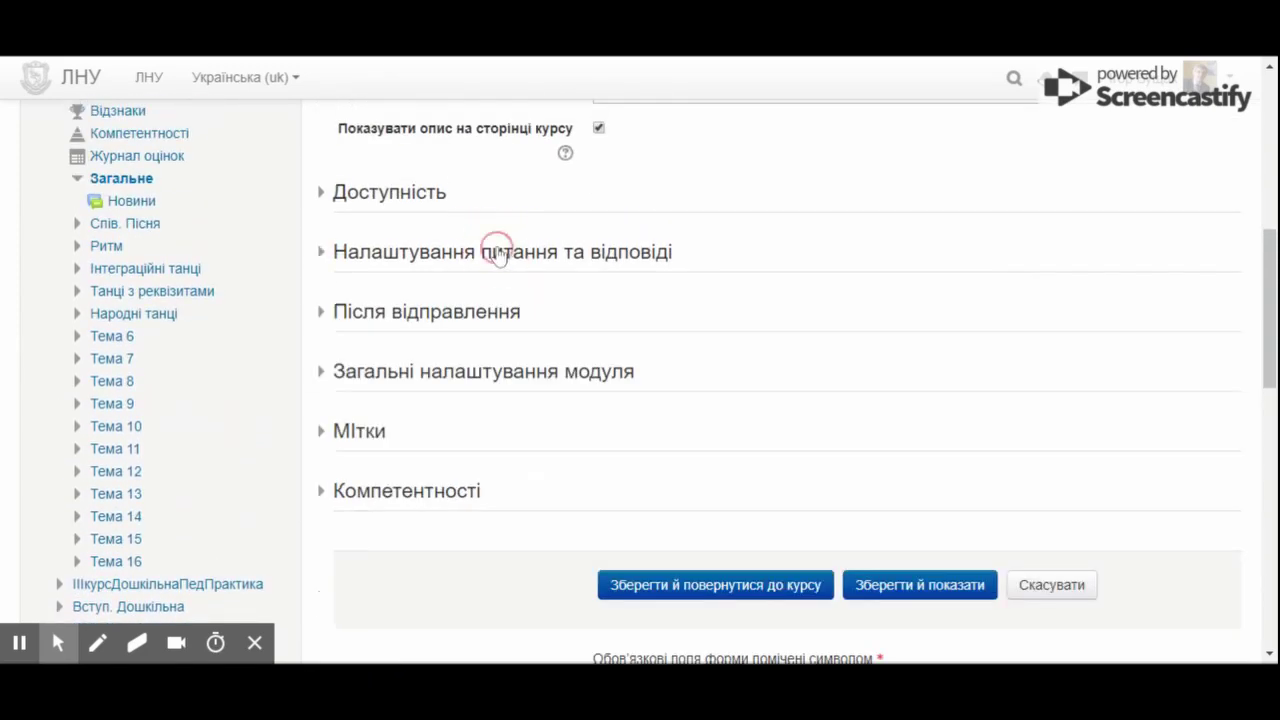
# Try showing the analysis page after a response by choosing Так, and set the option back to Ні
pyautogui.click(475, 314)
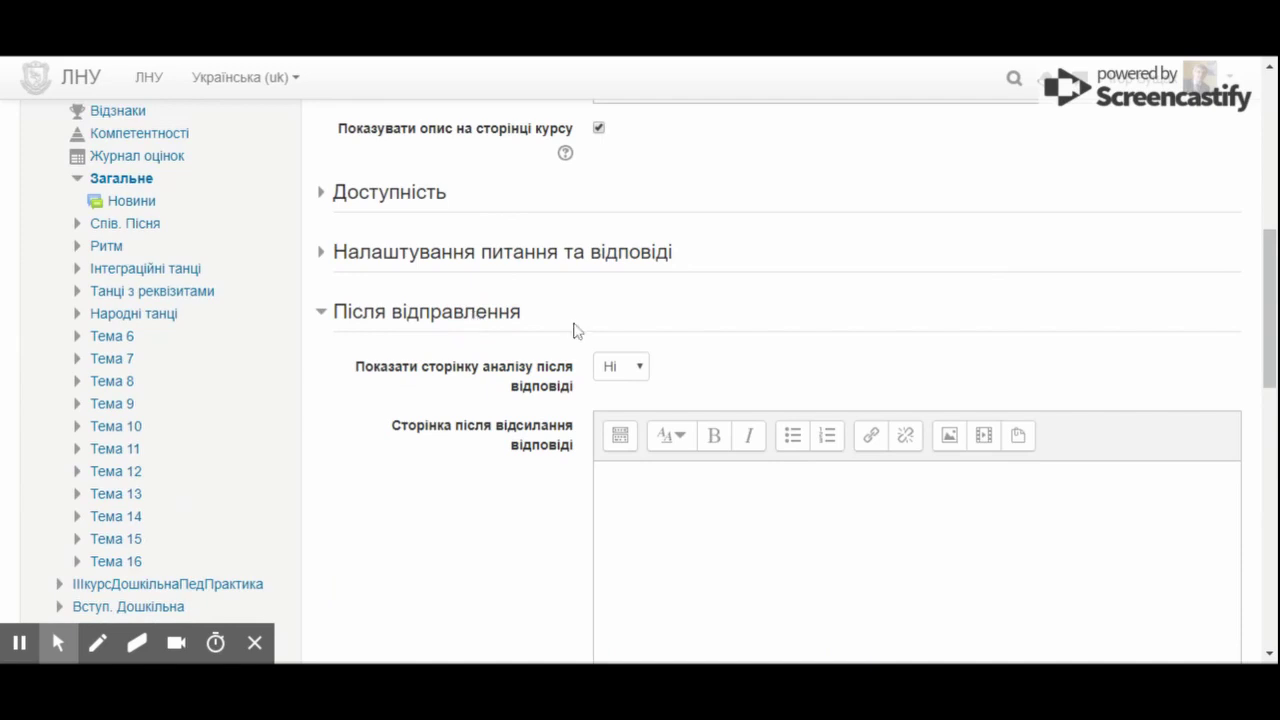
pyautogui.click(643, 368)
pyautogui.click(631, 387)
pyautogui.click(632, 368)
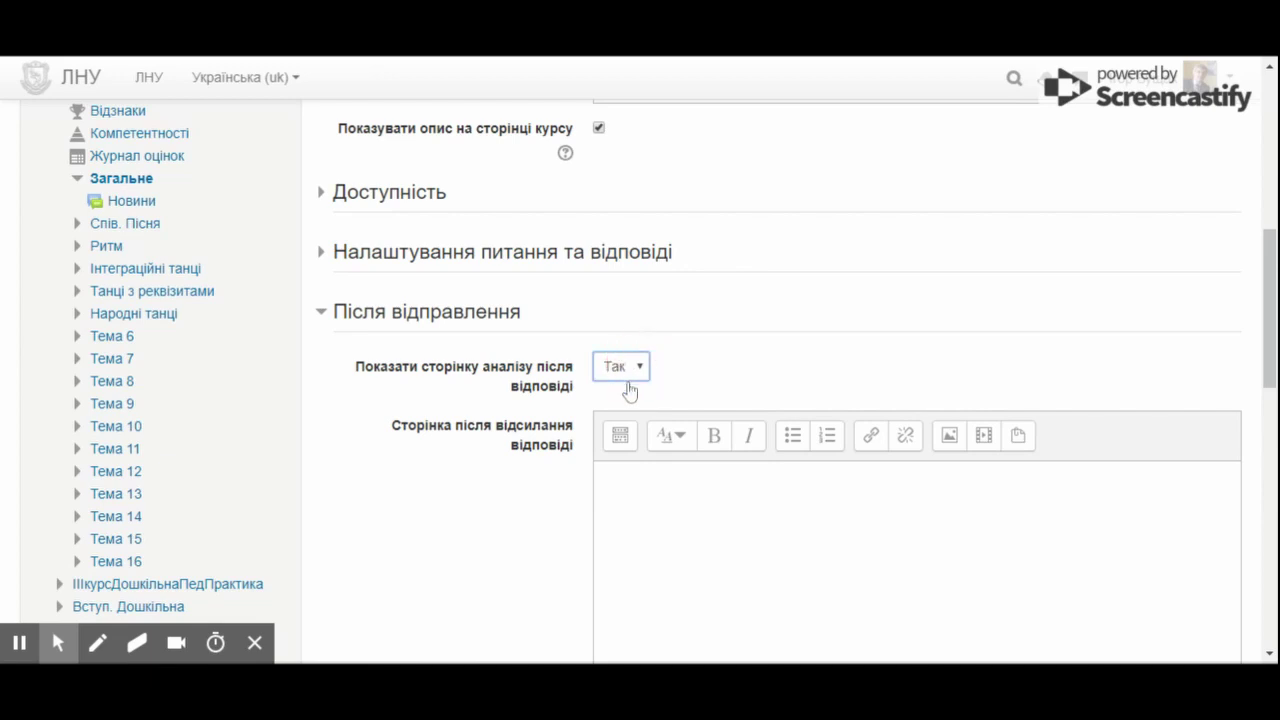
pyautogui.click(627, 388)
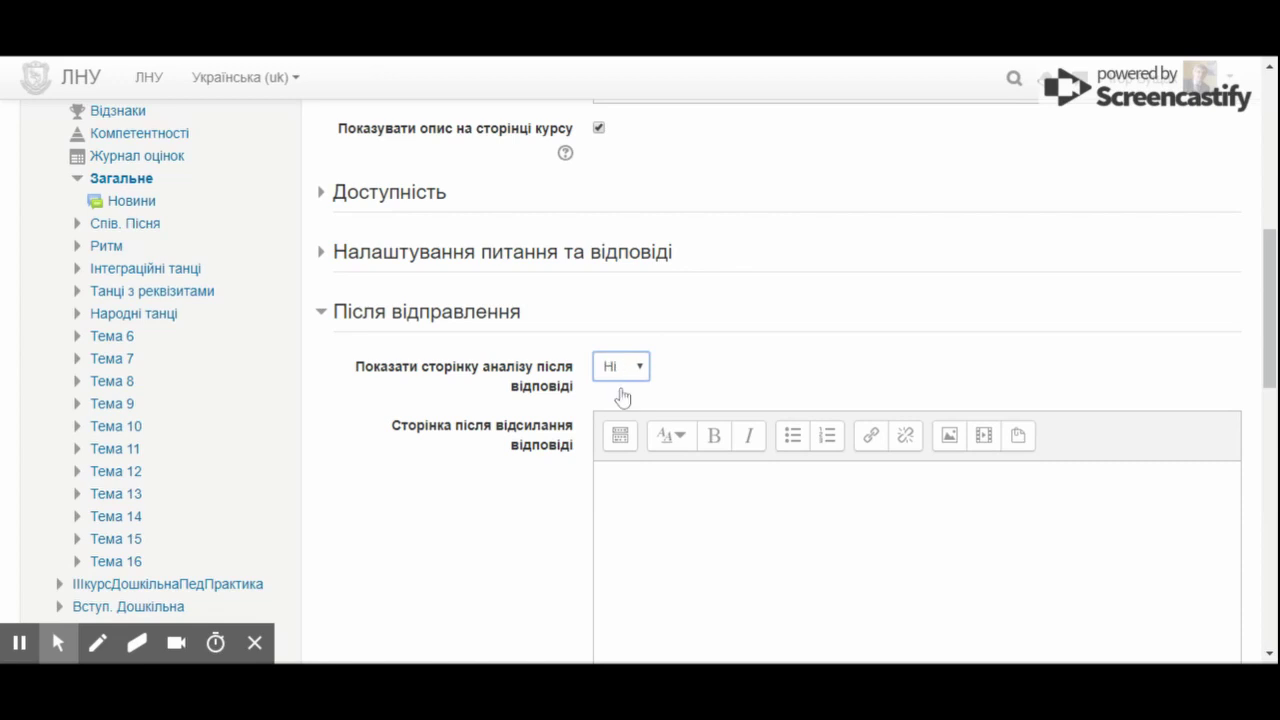
pyautogui.click(456, 316)
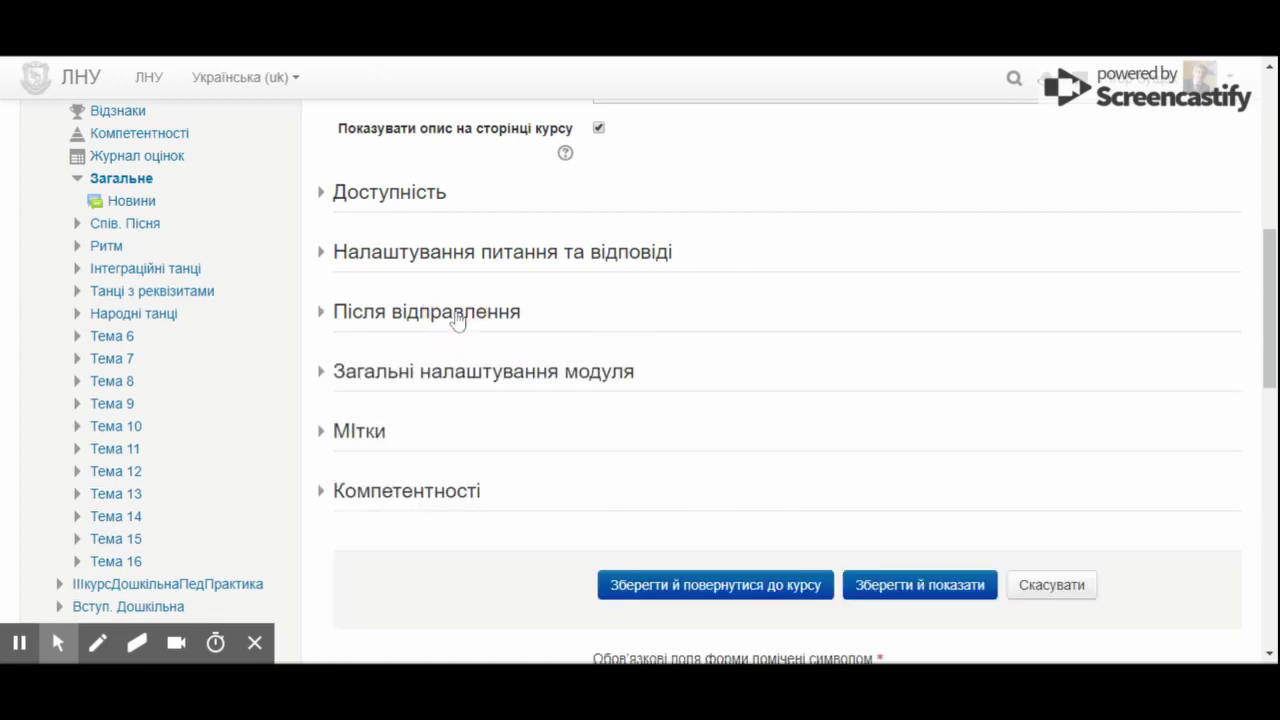
# Review the student availability options in Загальні налаштування модуля and the МІтки section
pyautogui.click(480, 372)
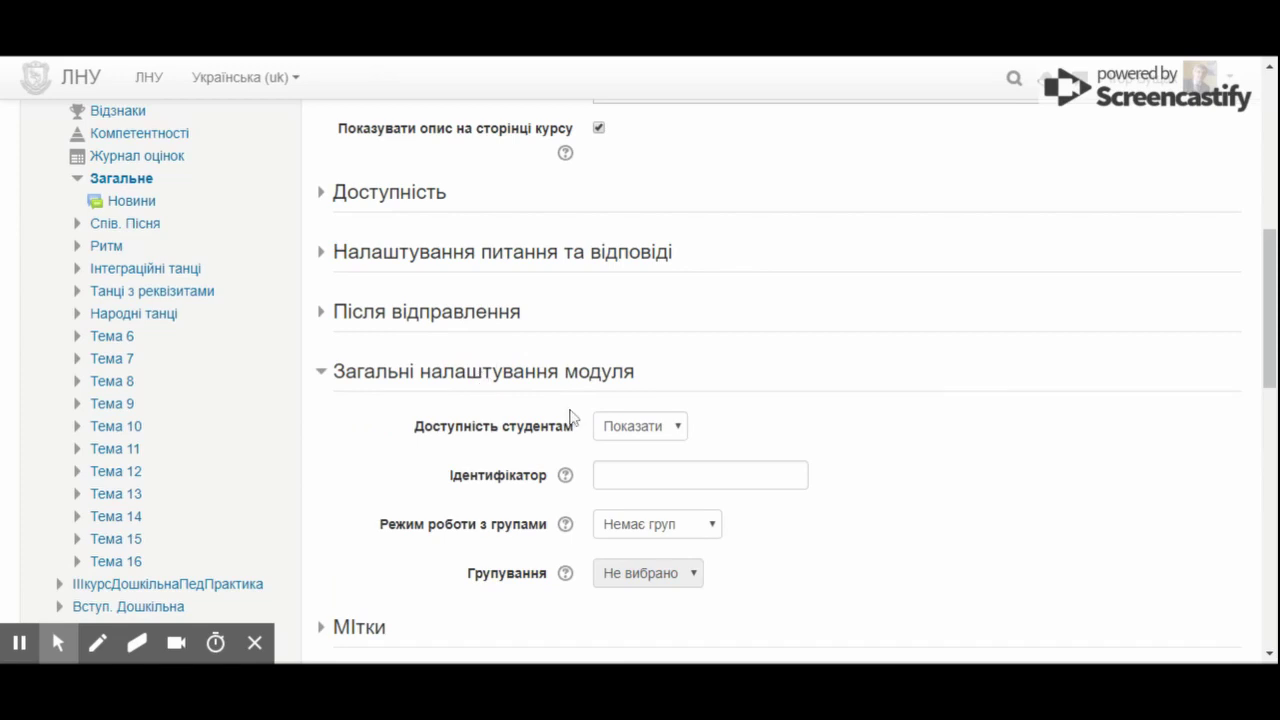
pyautogui.click(628, 429)
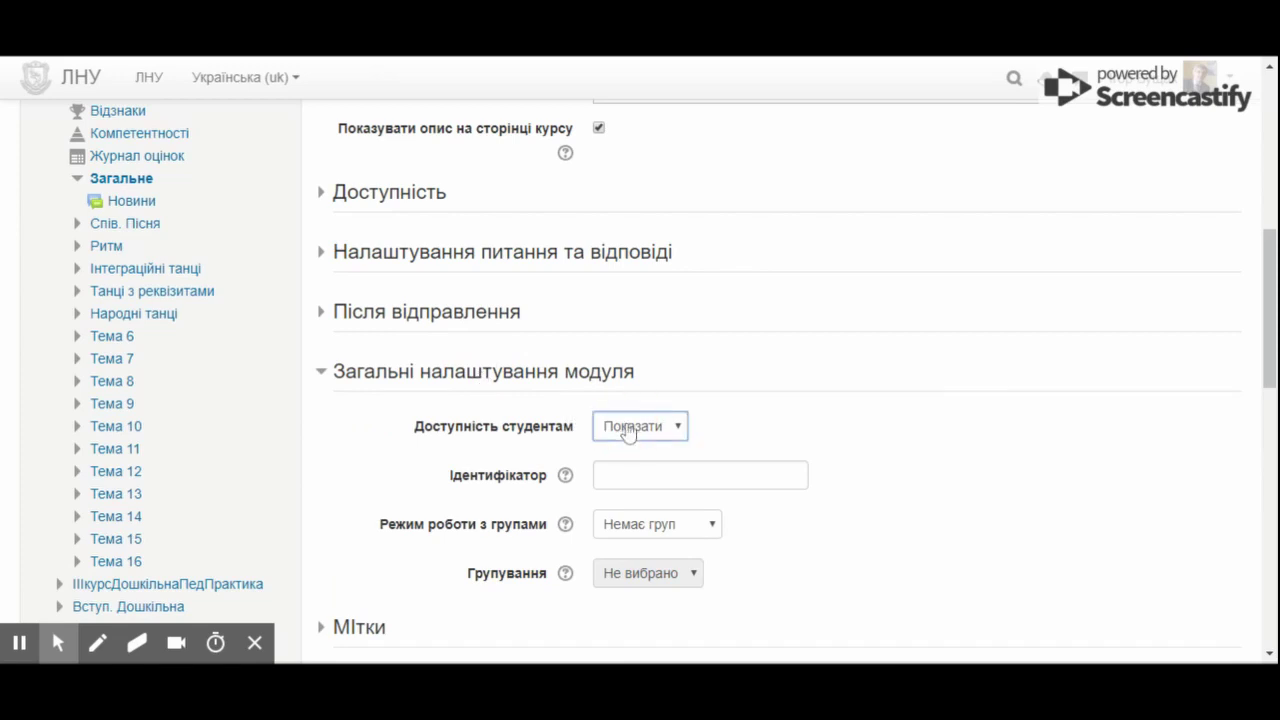
pyautogui.click(543, 374)
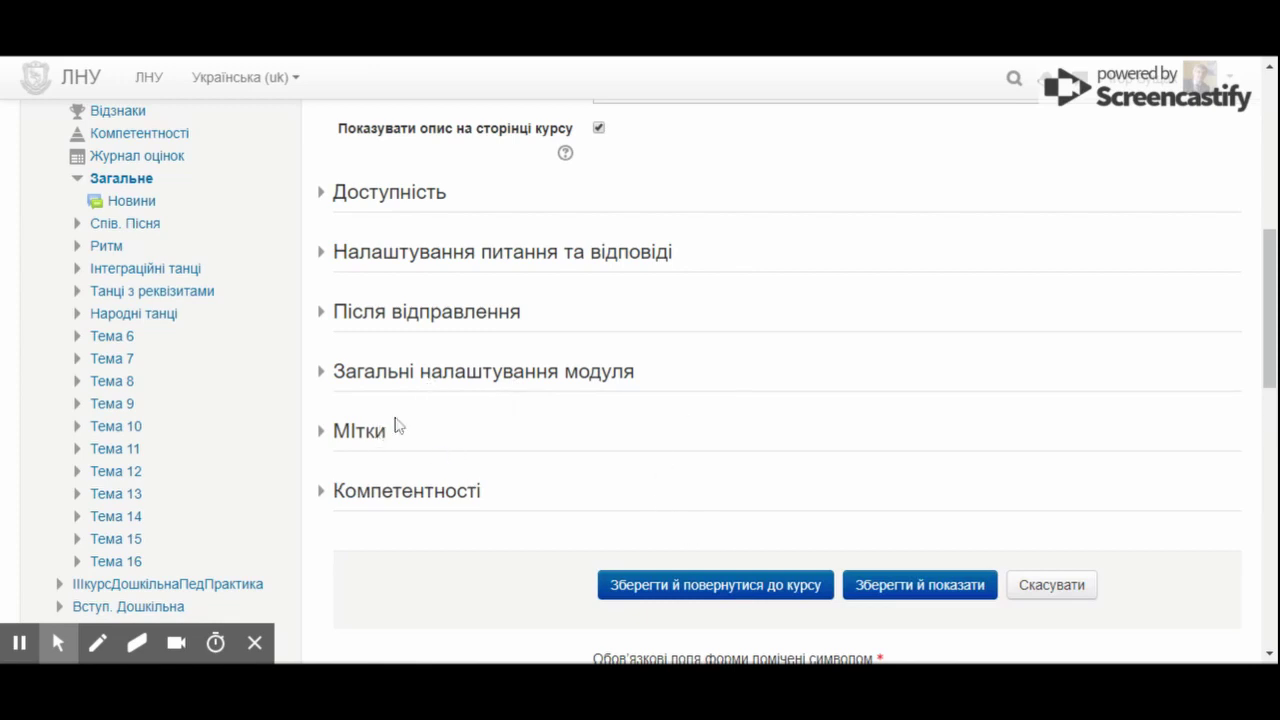
pyautogui.click(350, 436)
pyautogui.click(352, 436)
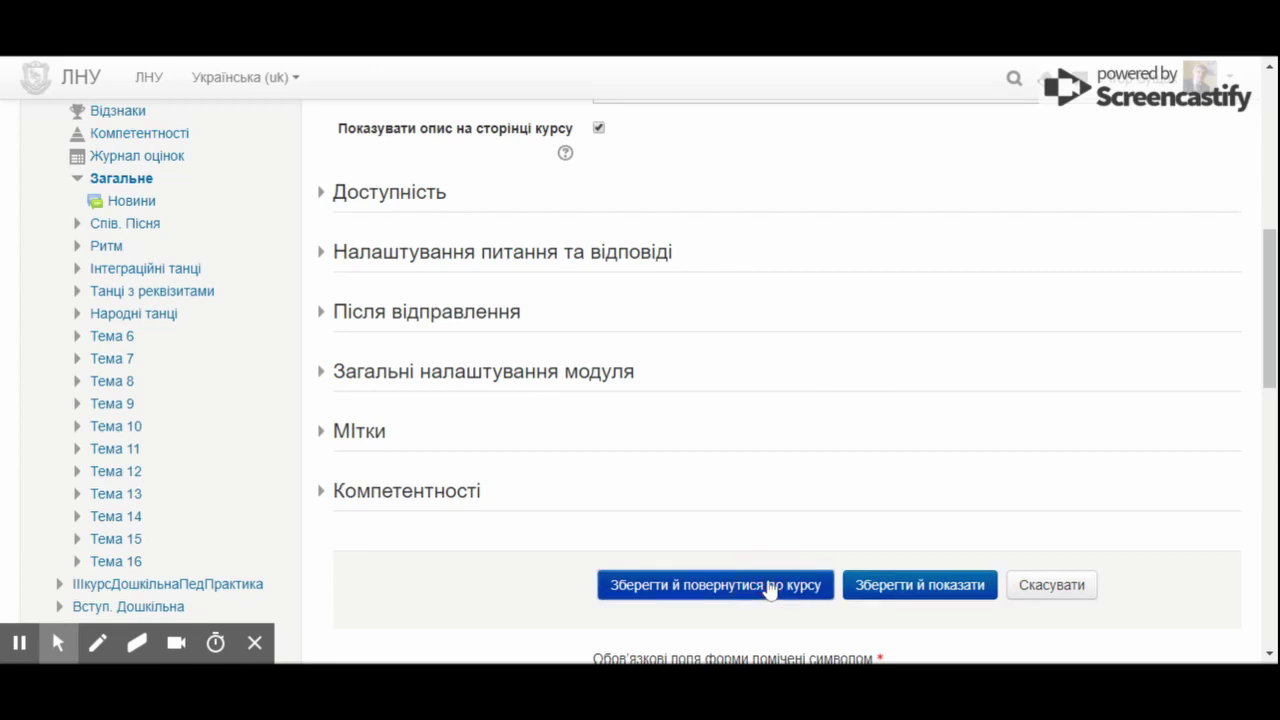
# Save the feedback activity, return to the course, and open the activity's question editing page
pyautogui.click(716, 585)
pyautogui.scroll(2, 768, 585)
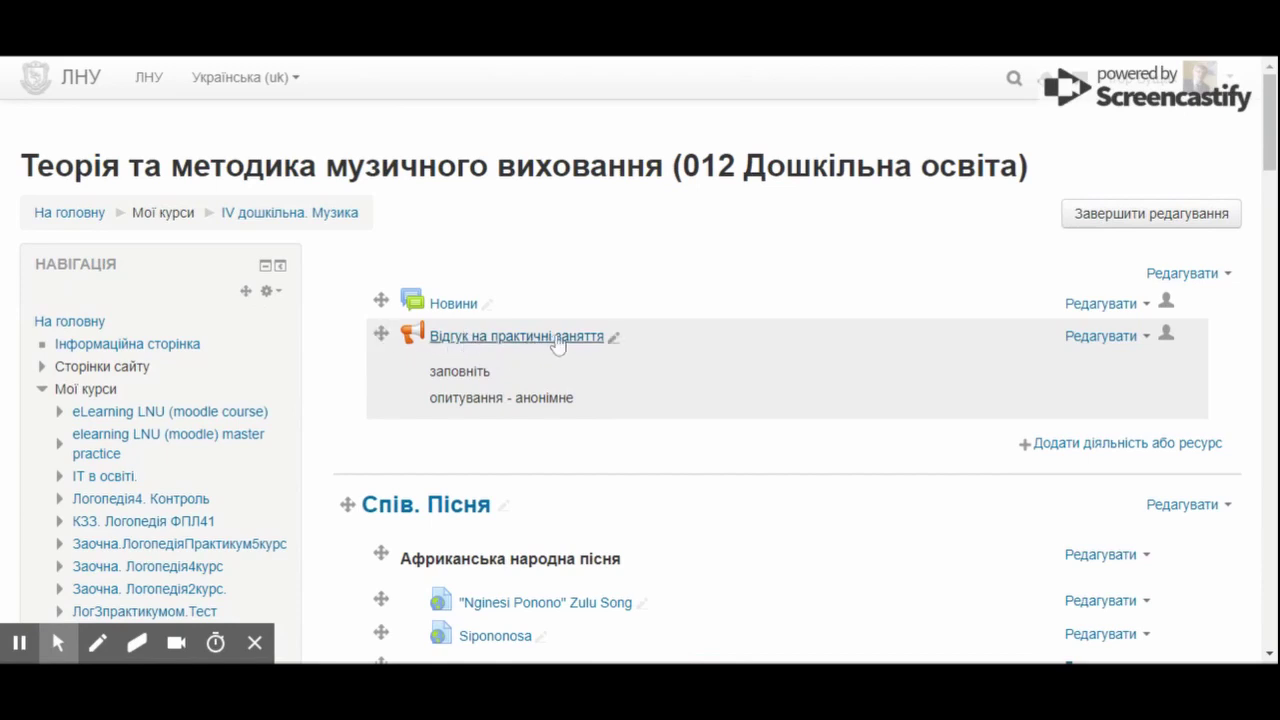
pyautogui.click(557, 338)
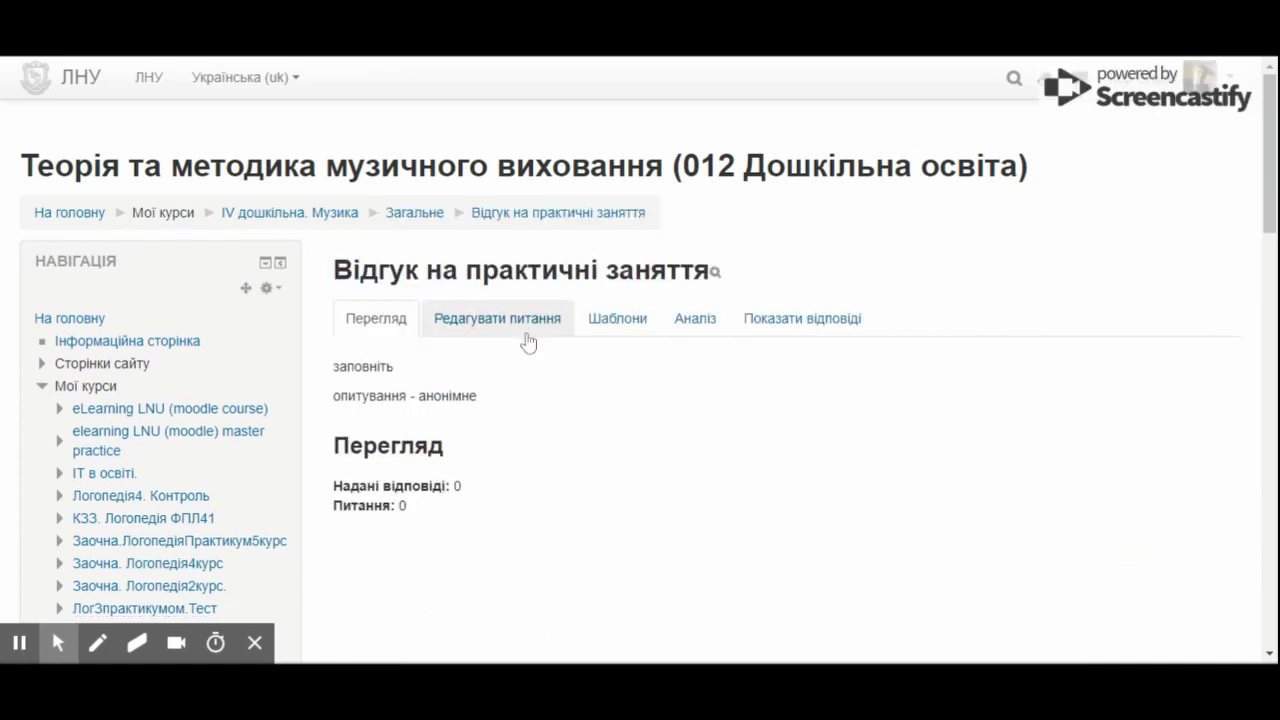
pyautogui.click(527, 331)
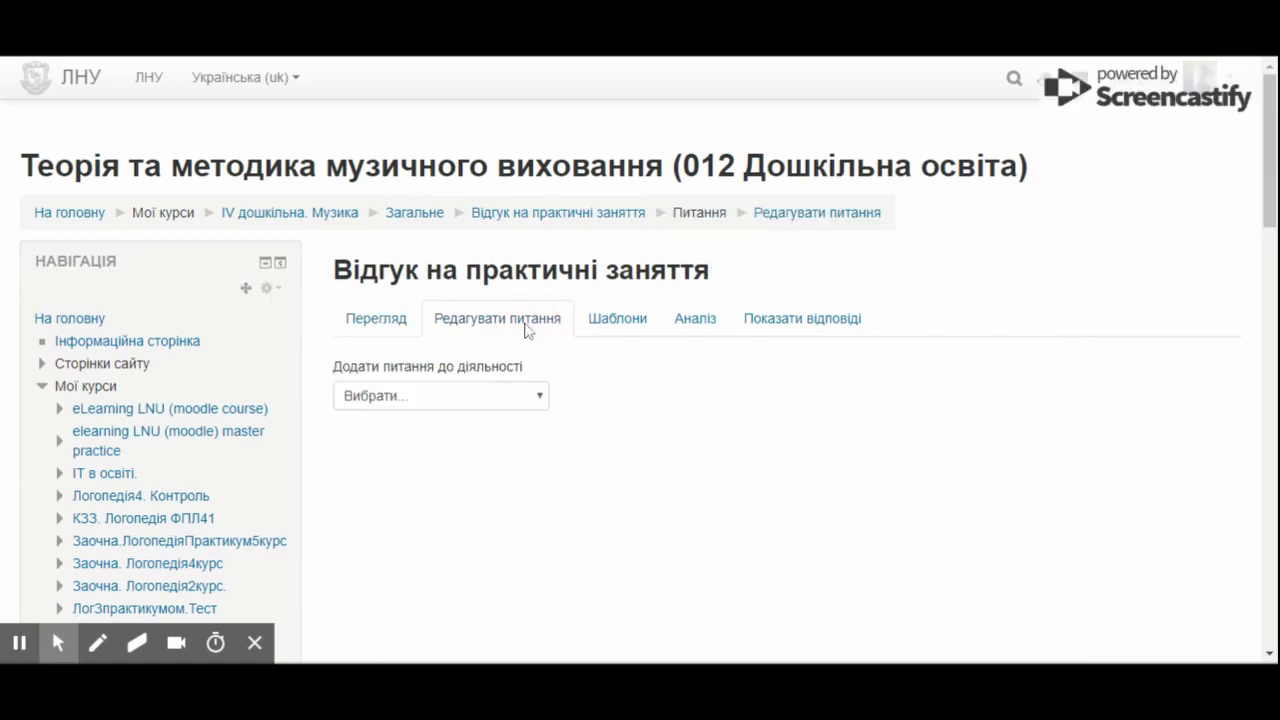
# Add an Інформація item of type Курс with the question "Це опитування про курс теорії та методики" and save it
pyautogui.click(467, 401)
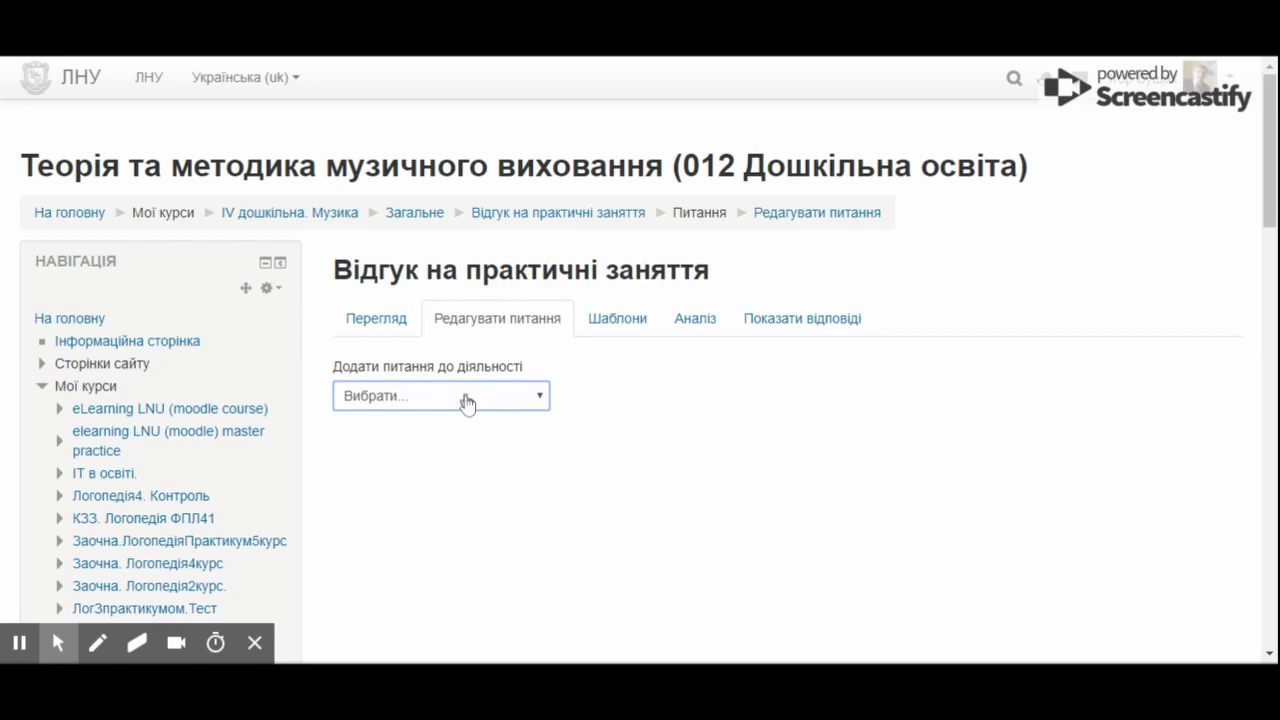
pyautogui.click(467, 422)
pyautogui.click(690, 431)
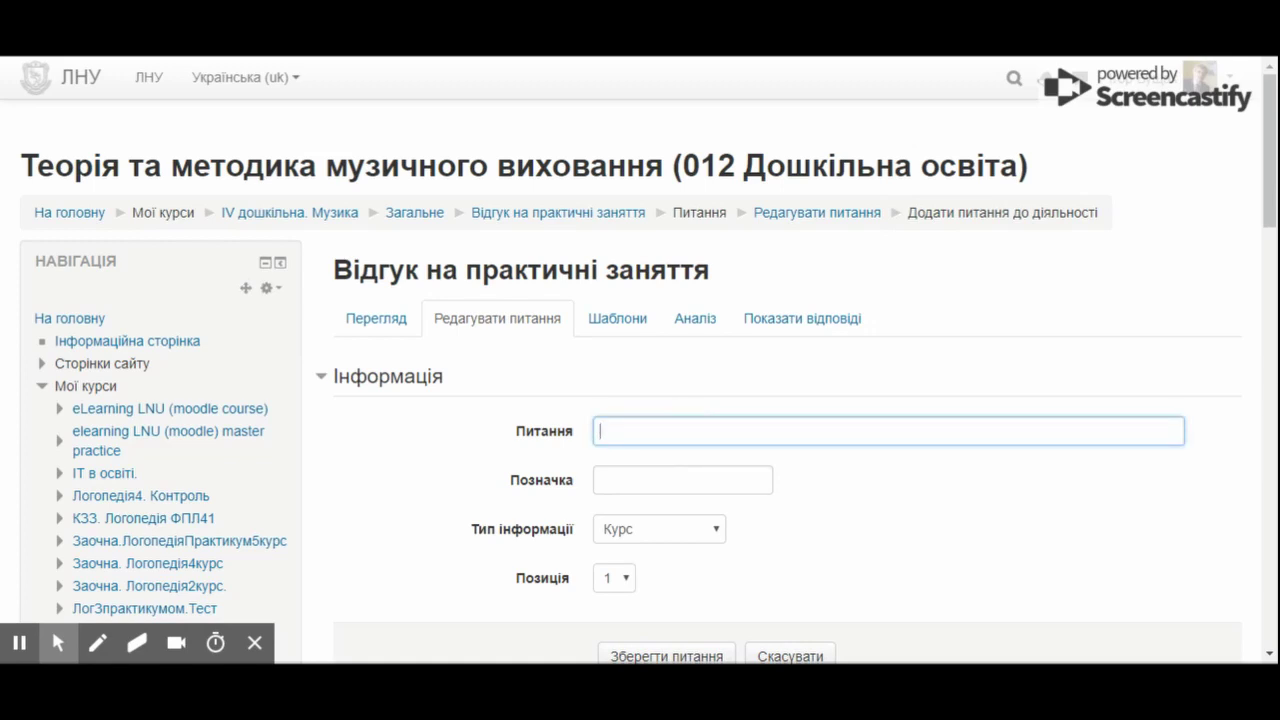
pyautogui.write('Це опитування про ')
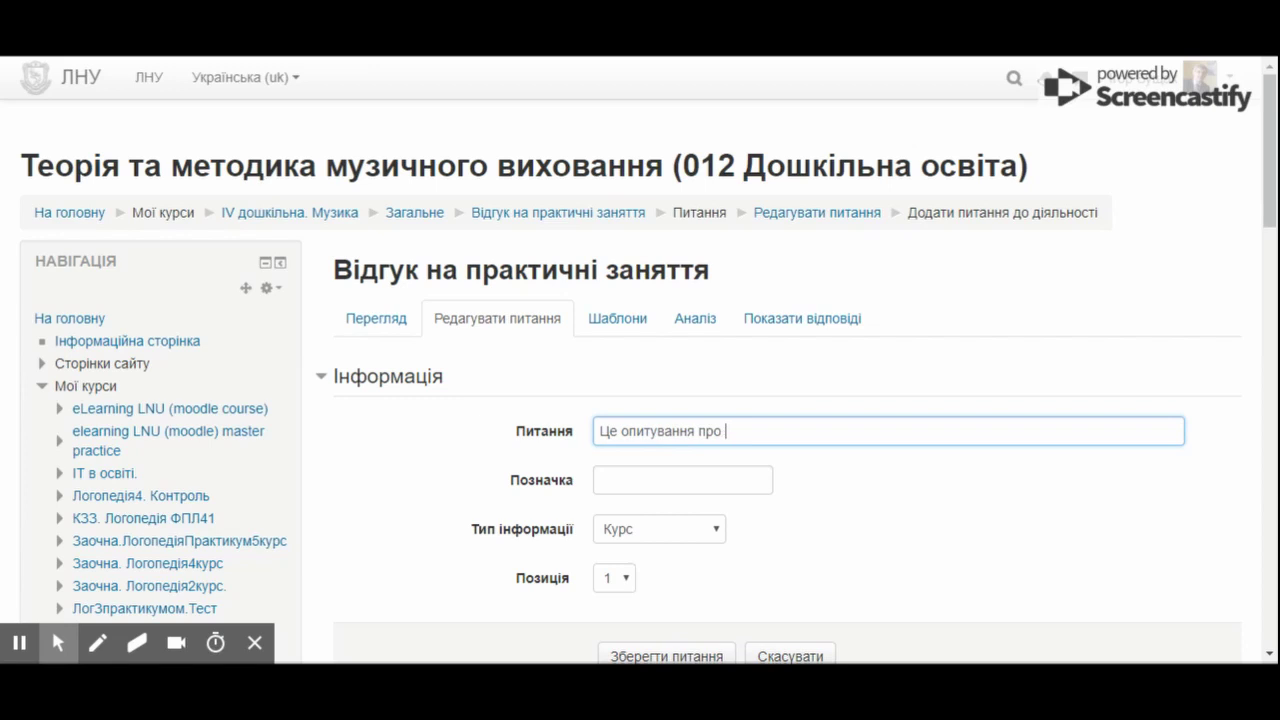
pyautogui.write('курс теорії та методики')
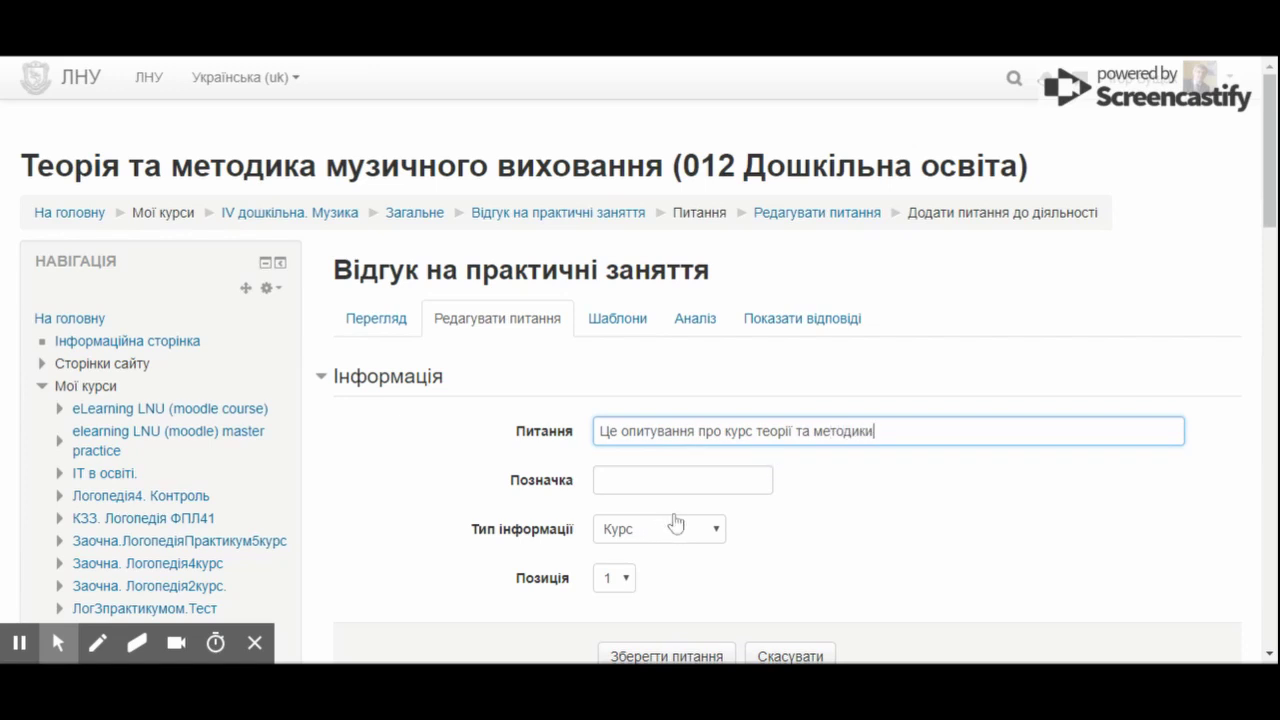
pyautogui.scroll(-2, 716, 520)
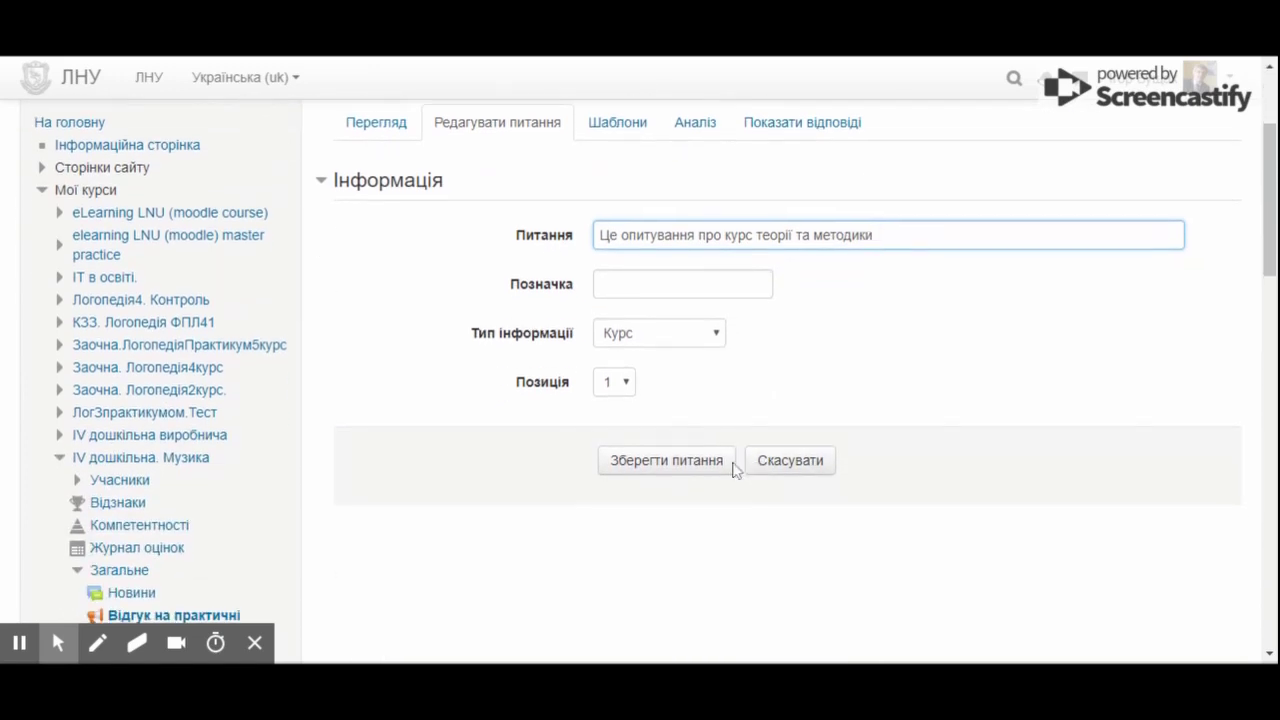
pyautogui.click(722, 462)
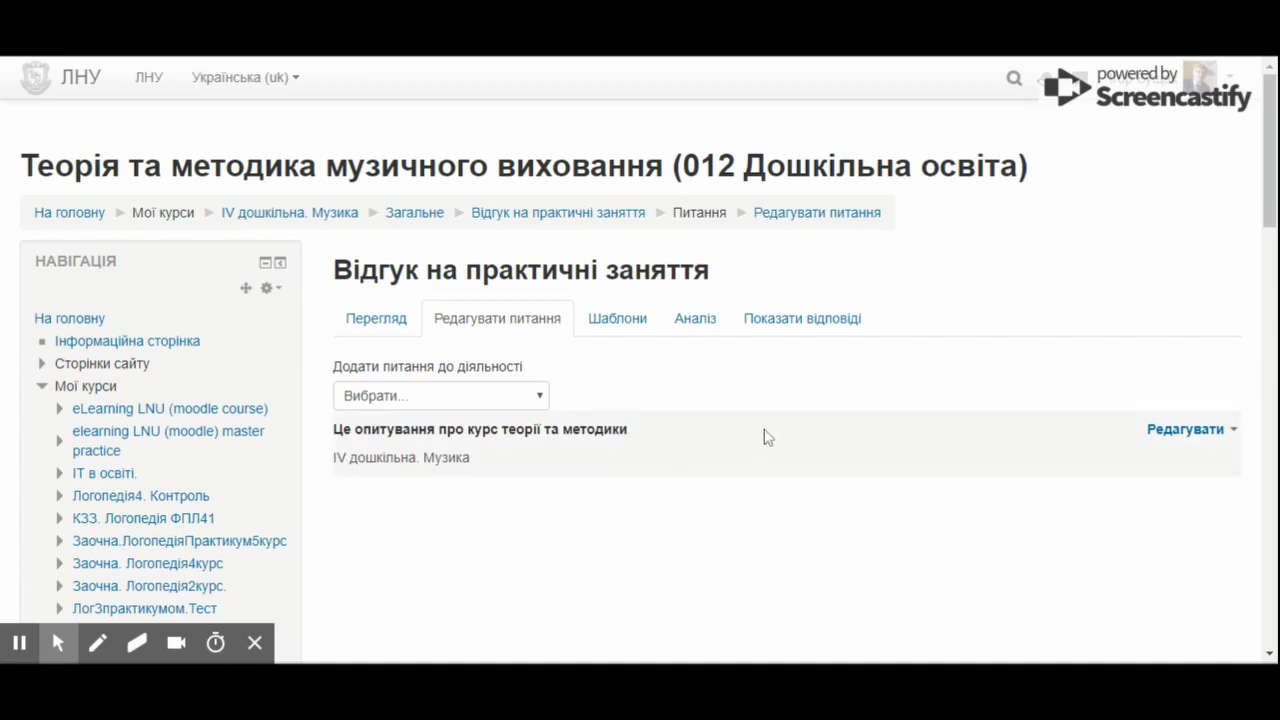
# Start a Довгий текст відповіді question and enter the text "Яке імя викладача, який проводив практичні заняття?"
pyautogui.click(487, 401)
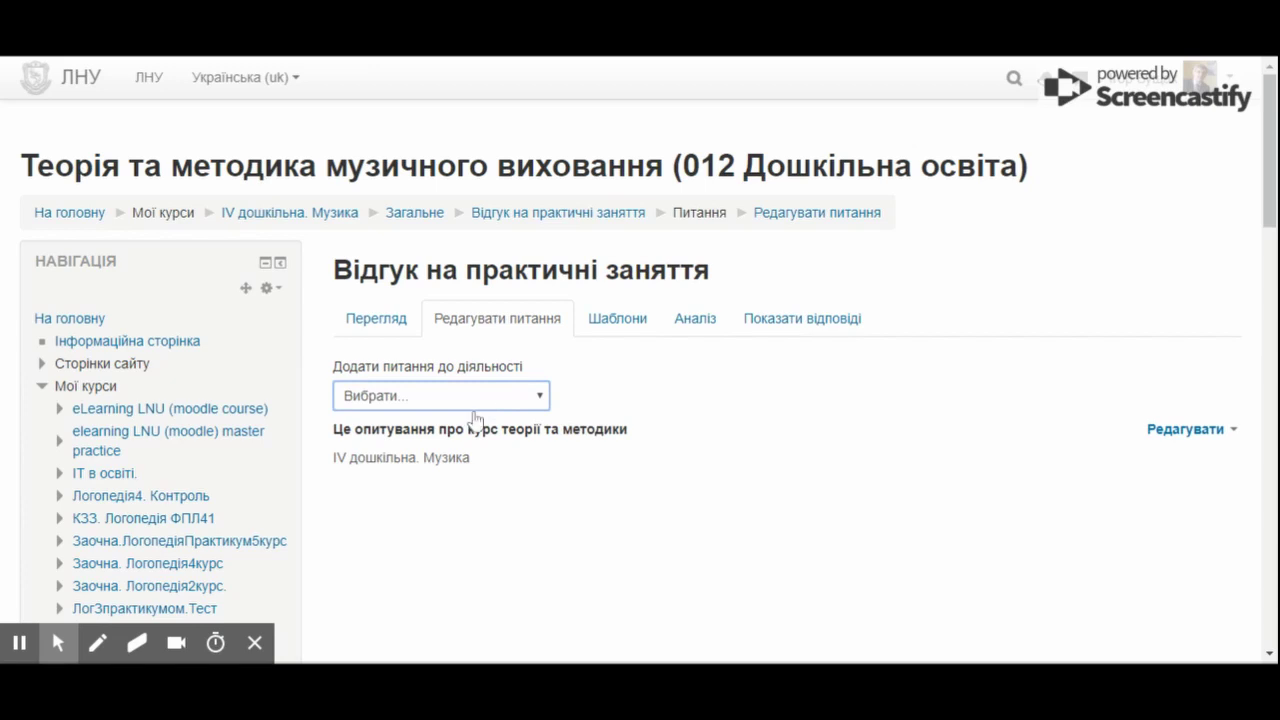
pyautogui.click(479, 458)
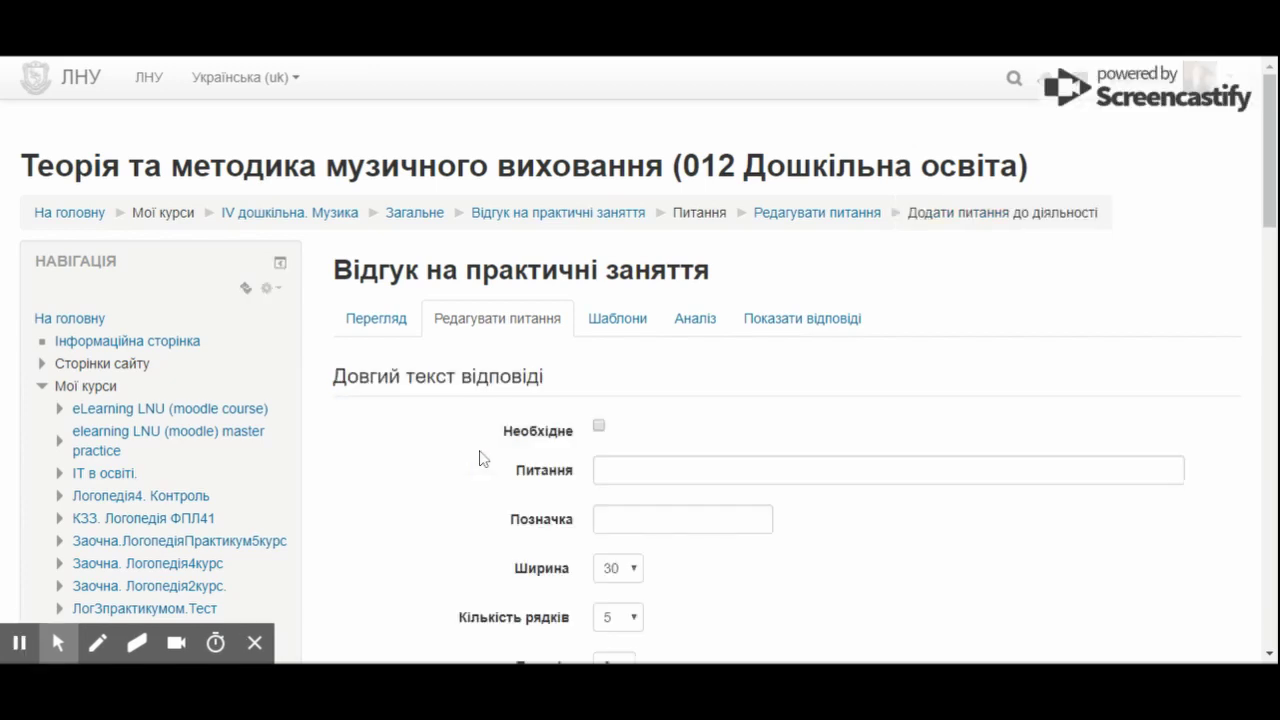
pyautogui.click(702, 466)
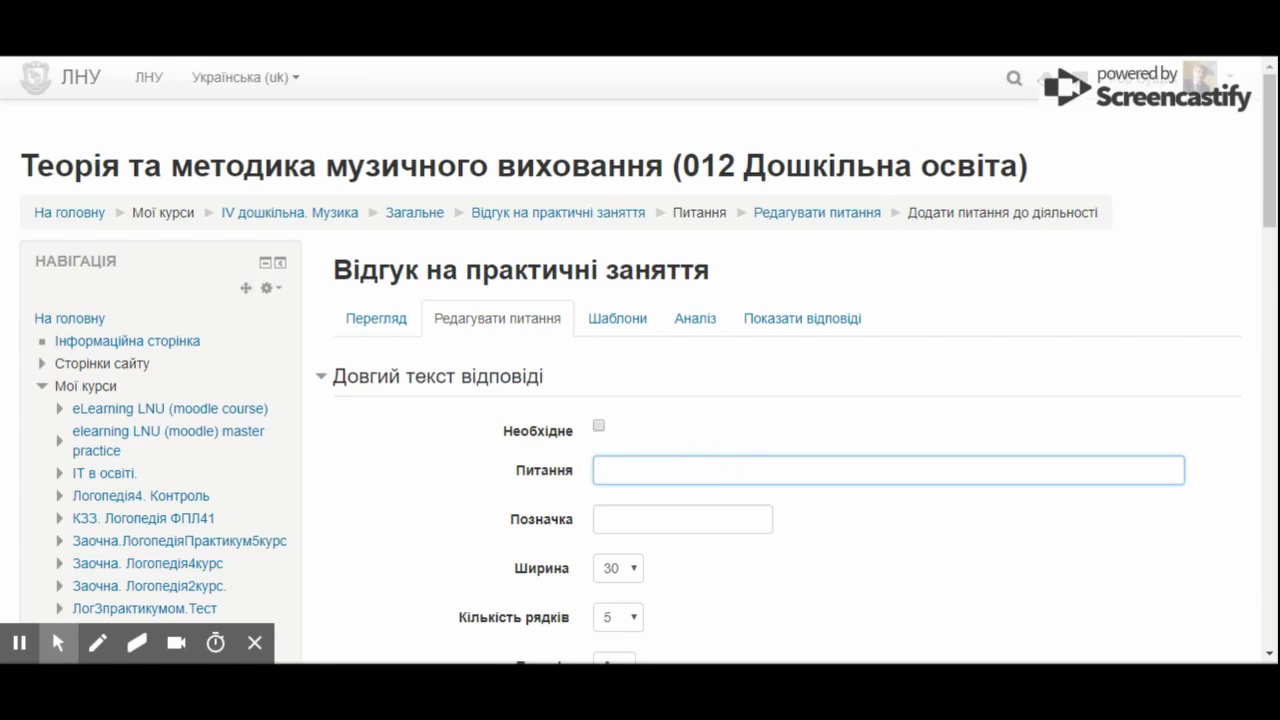
pyautogui.write('Яке ')
pyautogui.write('імя вико')
pyautogui.write('ладача')
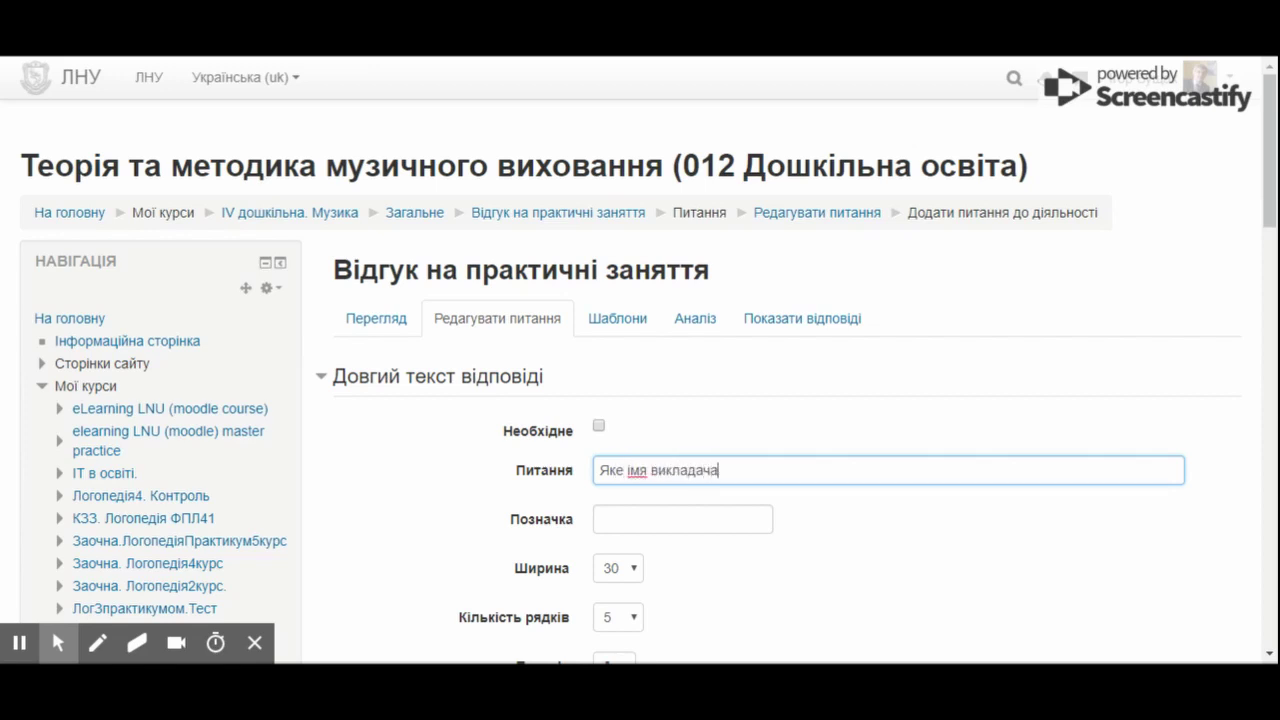
pyautogui.write(', який проводив практичні ')
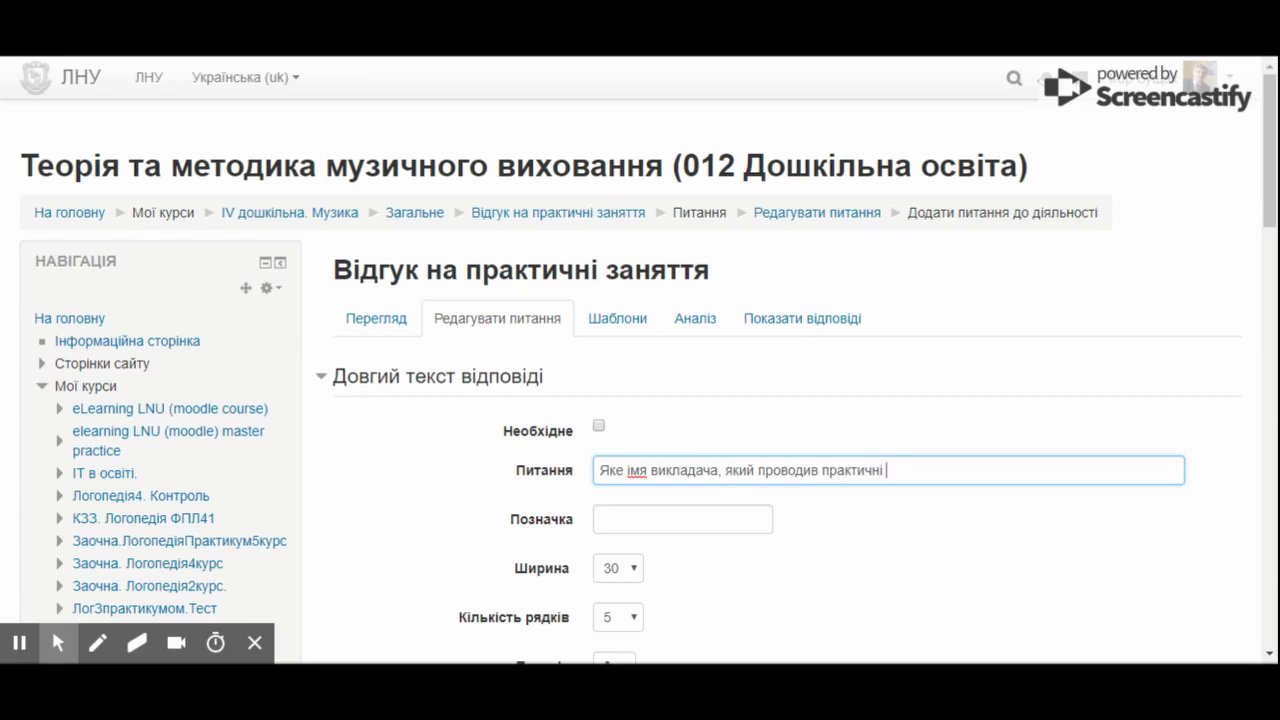
pyautogui.write('заняття?')
# Check the Позиція, Ширина and Кількість рядків choices of the long-text question, and save the question
pyautogui.scroll(-1, 660, 520)
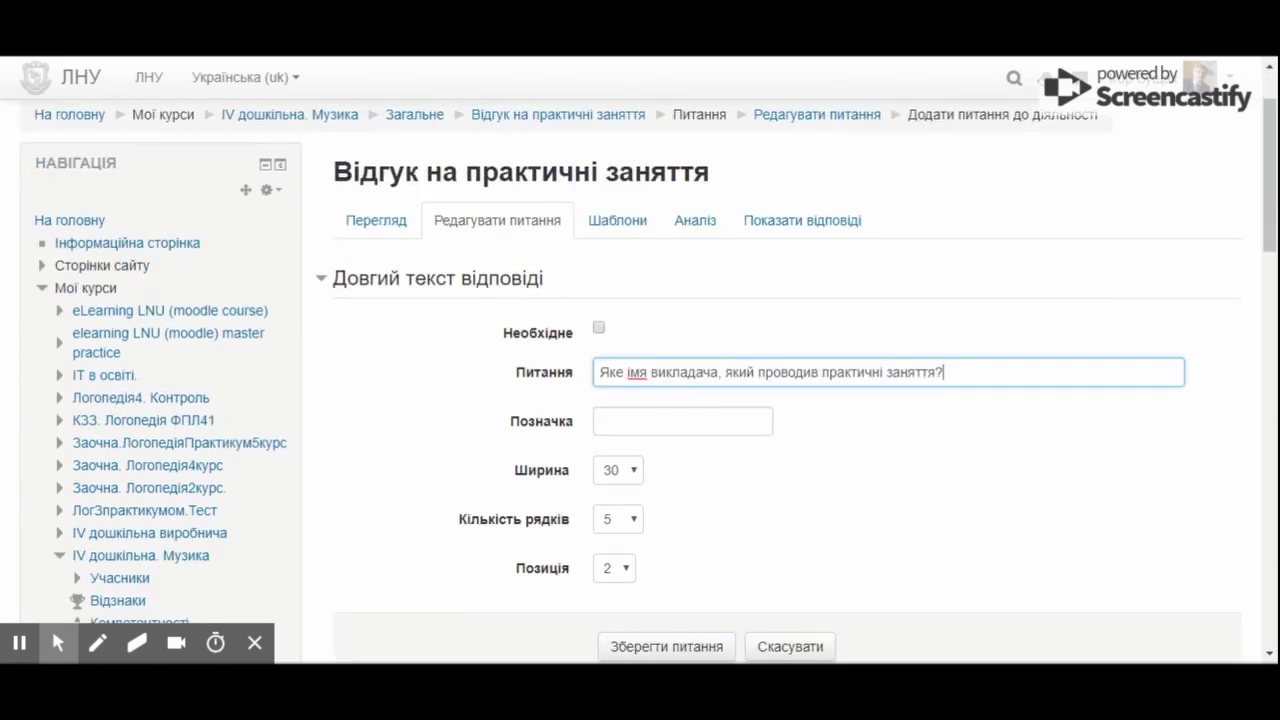
pyautogui.click(623, 570)
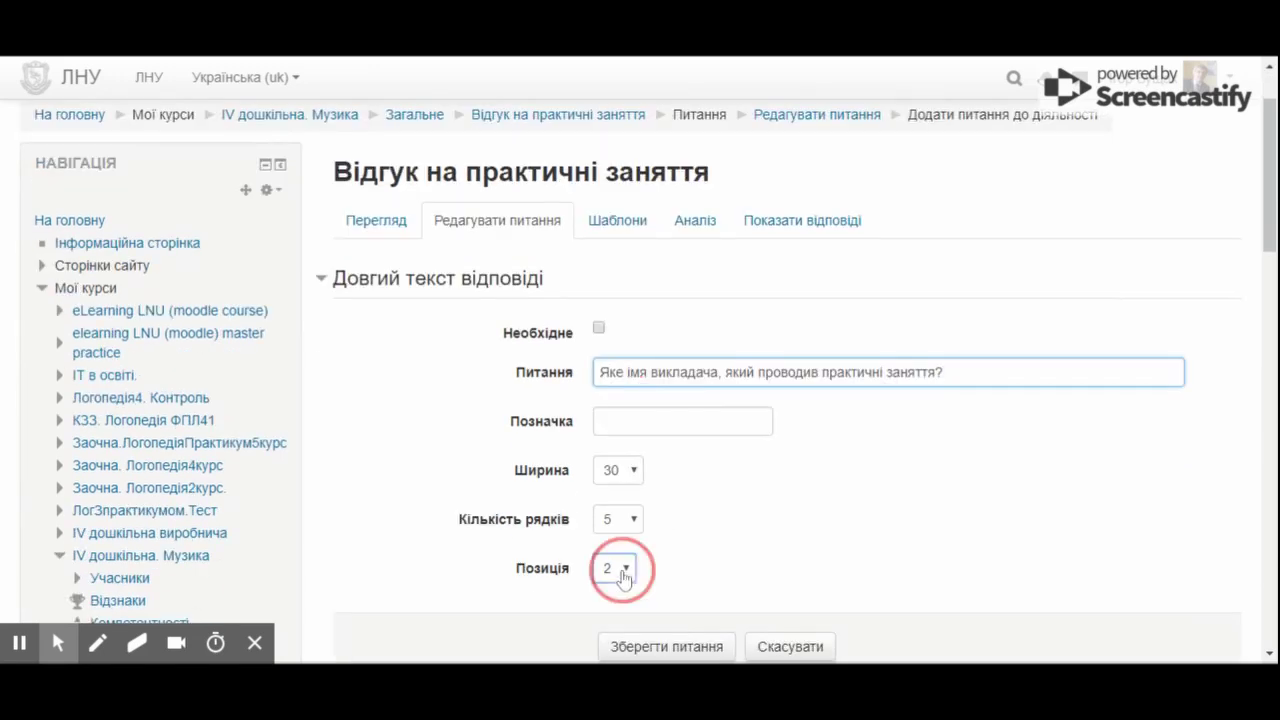
pyautogui.click(623, 570)
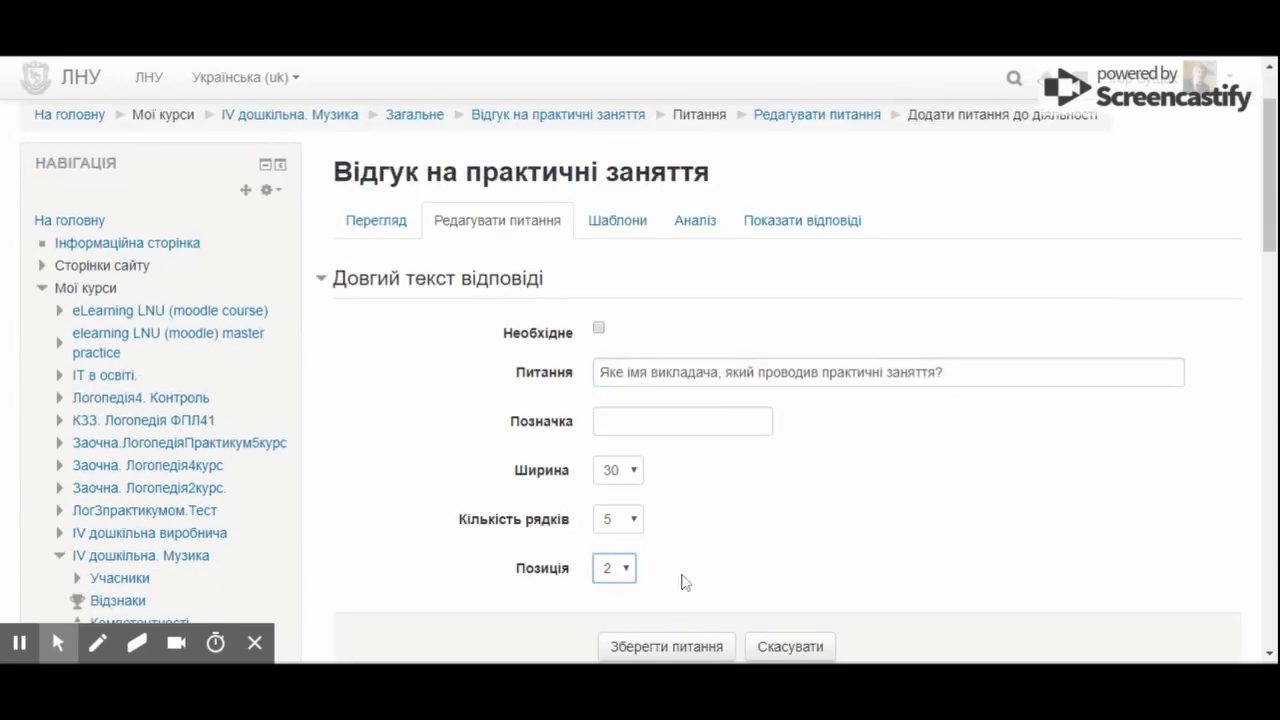
pyautogui.click(631, 473)
pyautogui.click(637, 519)
pyautogui.click(716, 640)
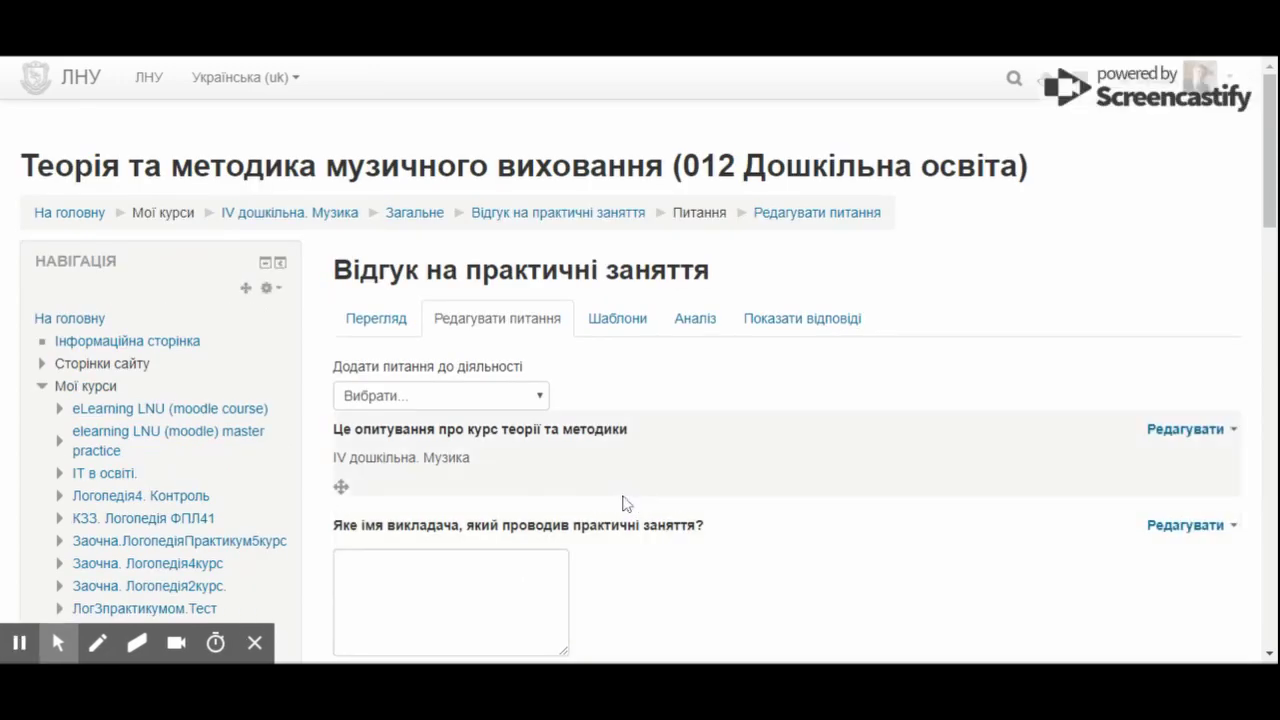
# Add a page break after the question about the teacher's name and check its place in the question list
pyautogui.click(501, 397)
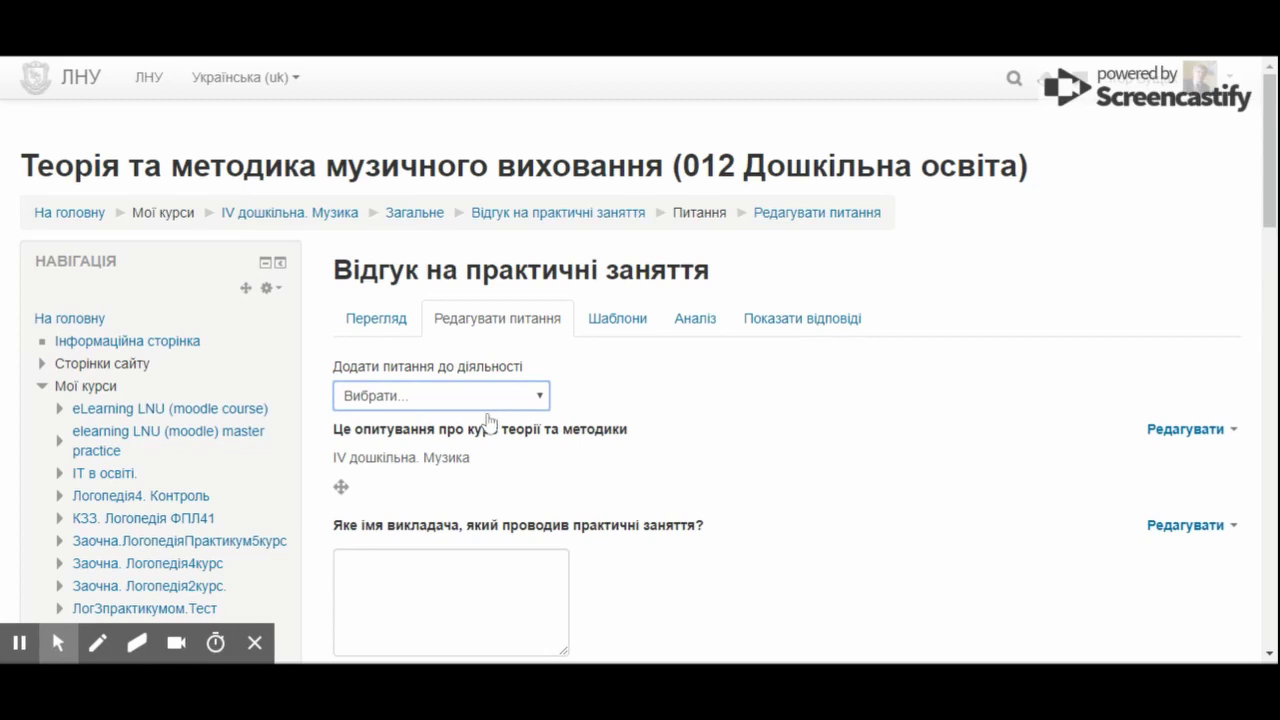
pyautogui.click(491, 484)
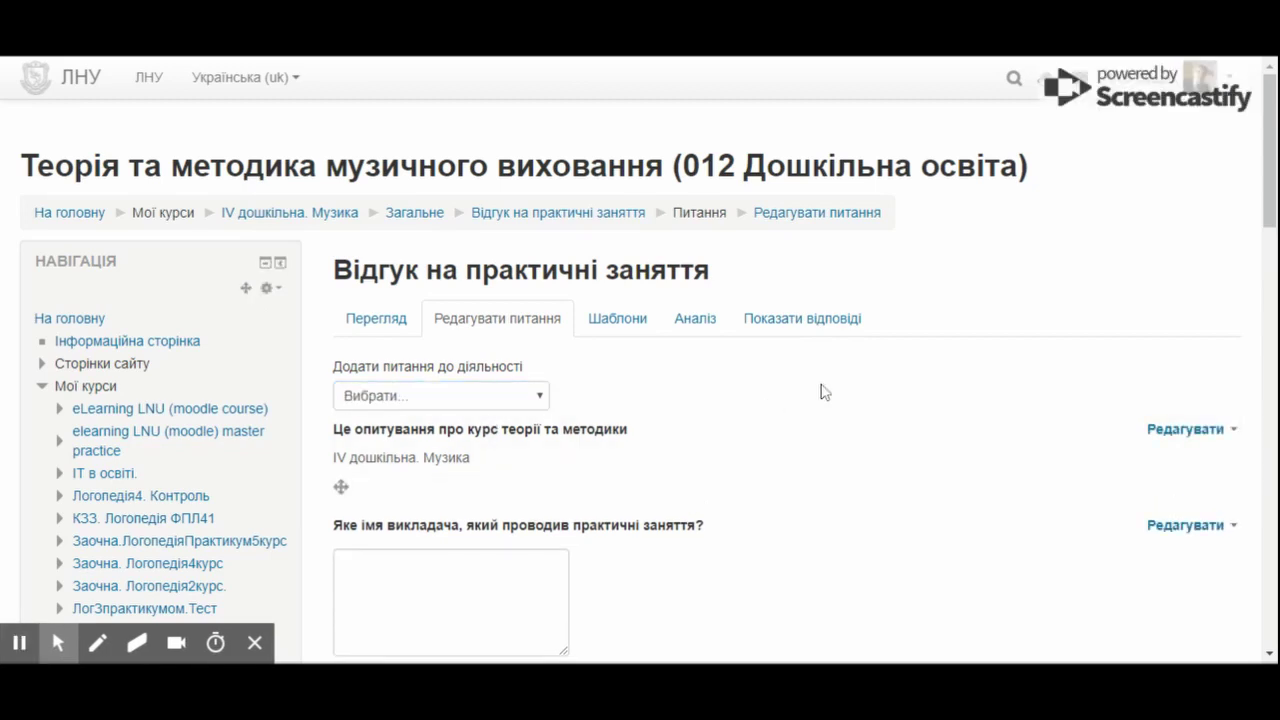
pyautogui.scroll(-2, 820, 392)
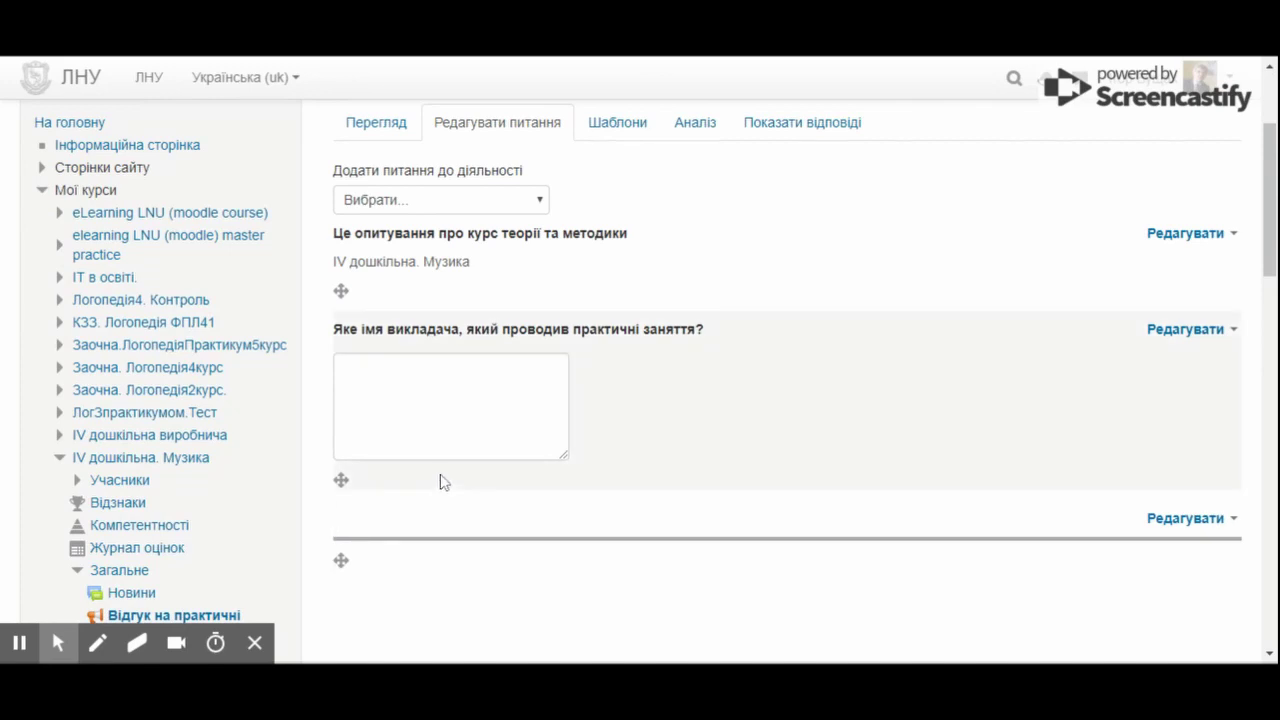
pyautogui.scroll(1, 445, 482)
pyautogui.scroll(2, 445, 482)
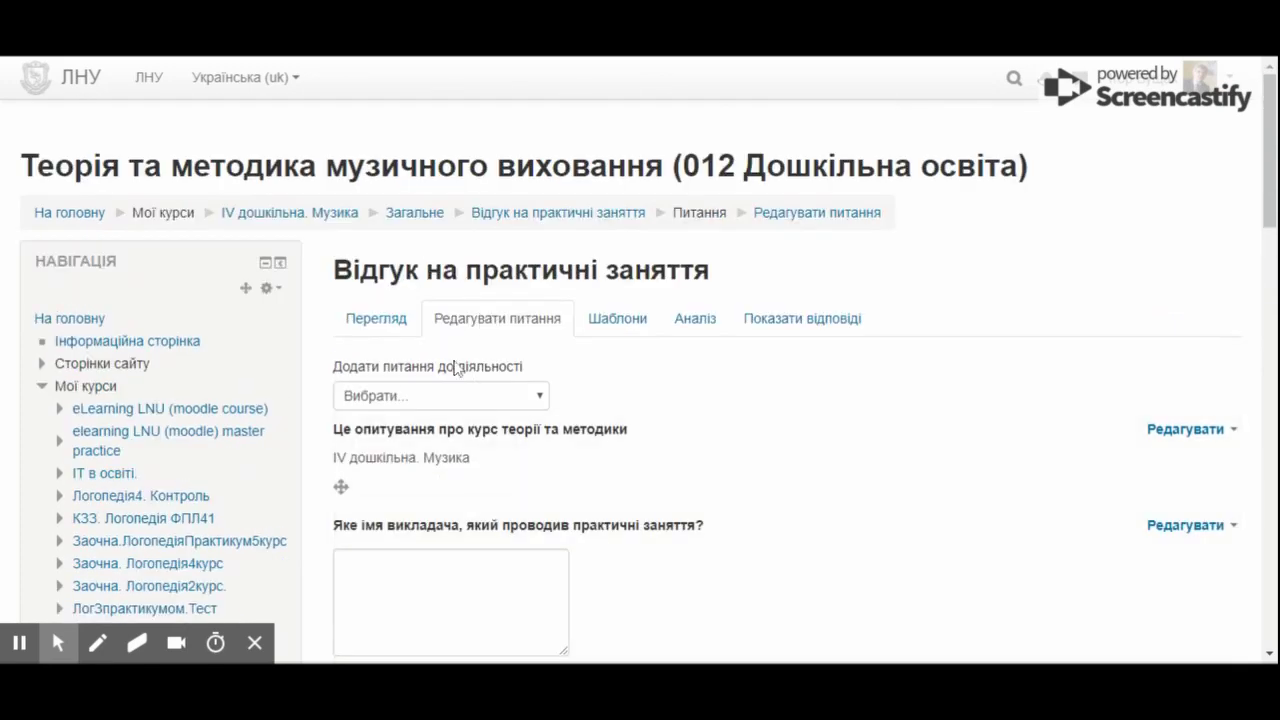
# Add a Короткий текст відповіді question reading "Чи важко диригувати співом студентів" and save it
pyautogui.click(406, 398)
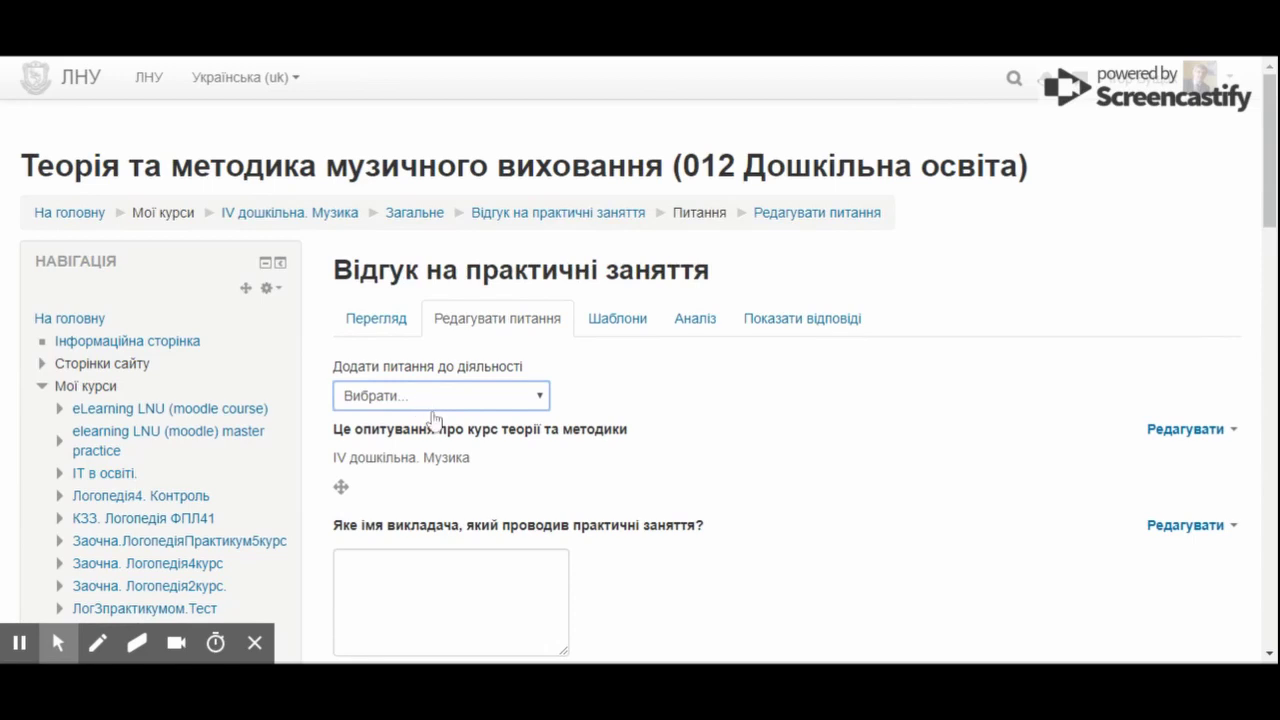
pyautogui.click(435, 418)
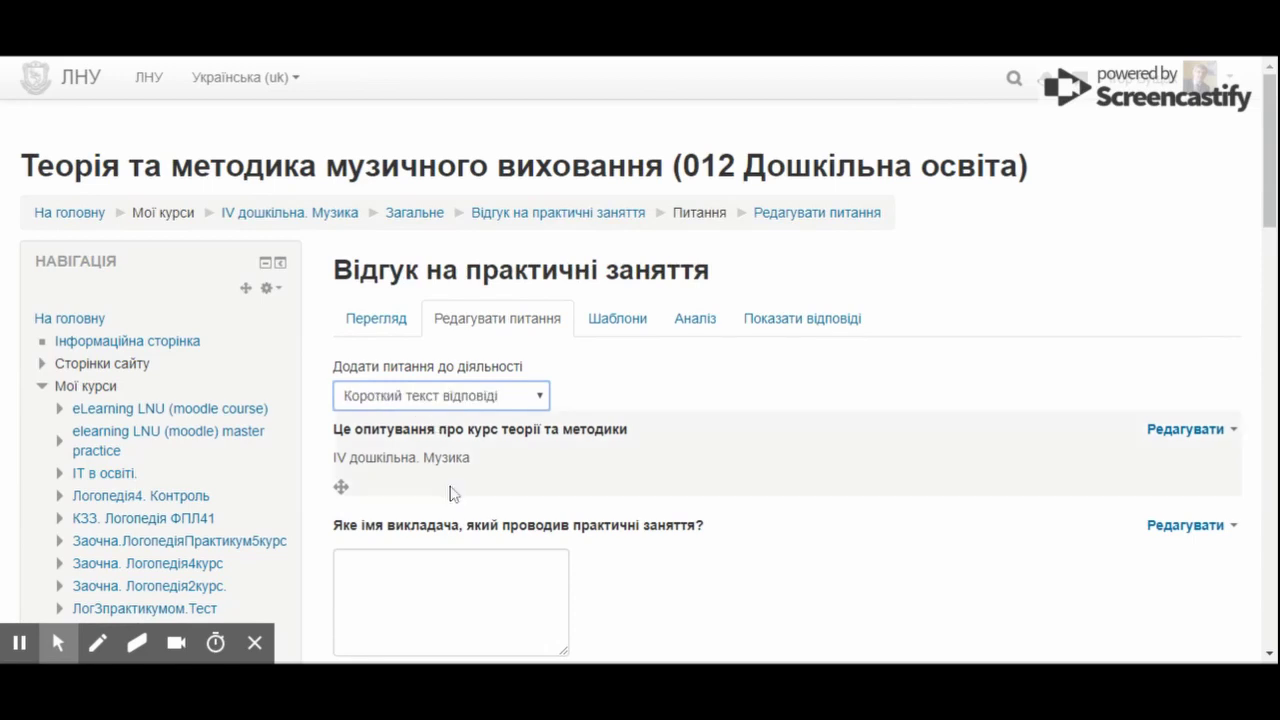
pyautogui.click(634, 465)
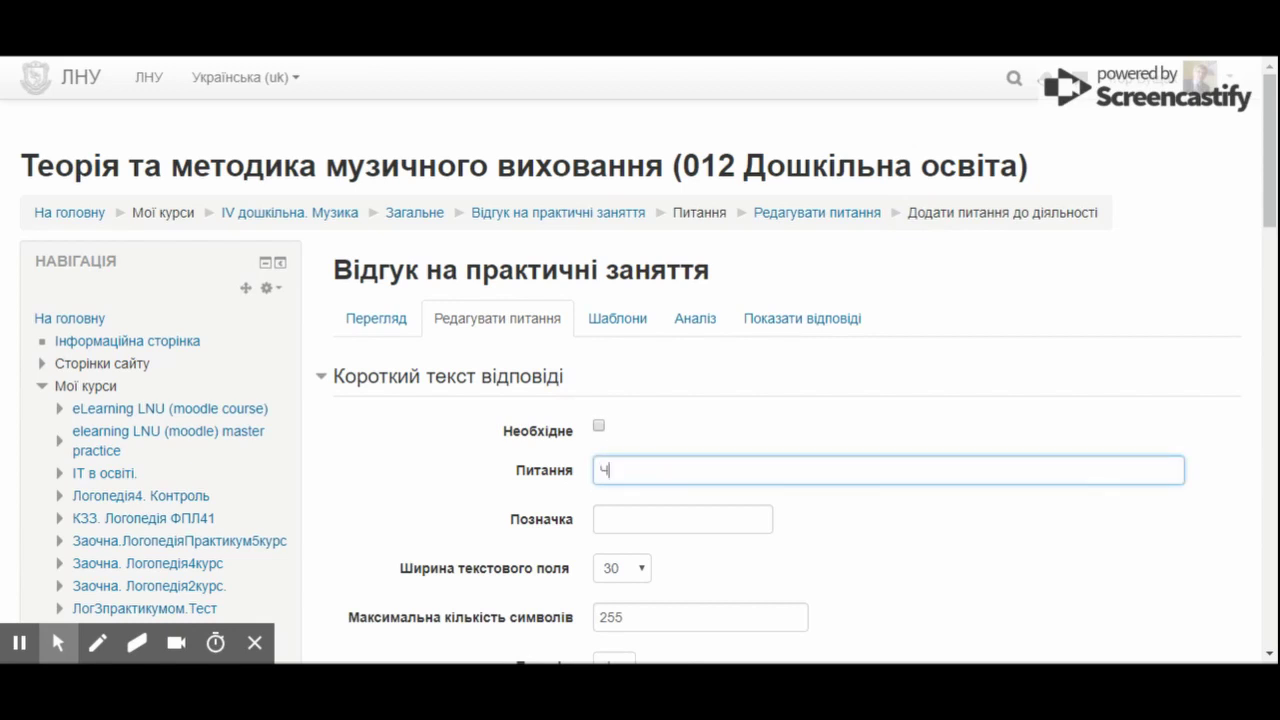
pyautogui.write('Чи важко диригув')
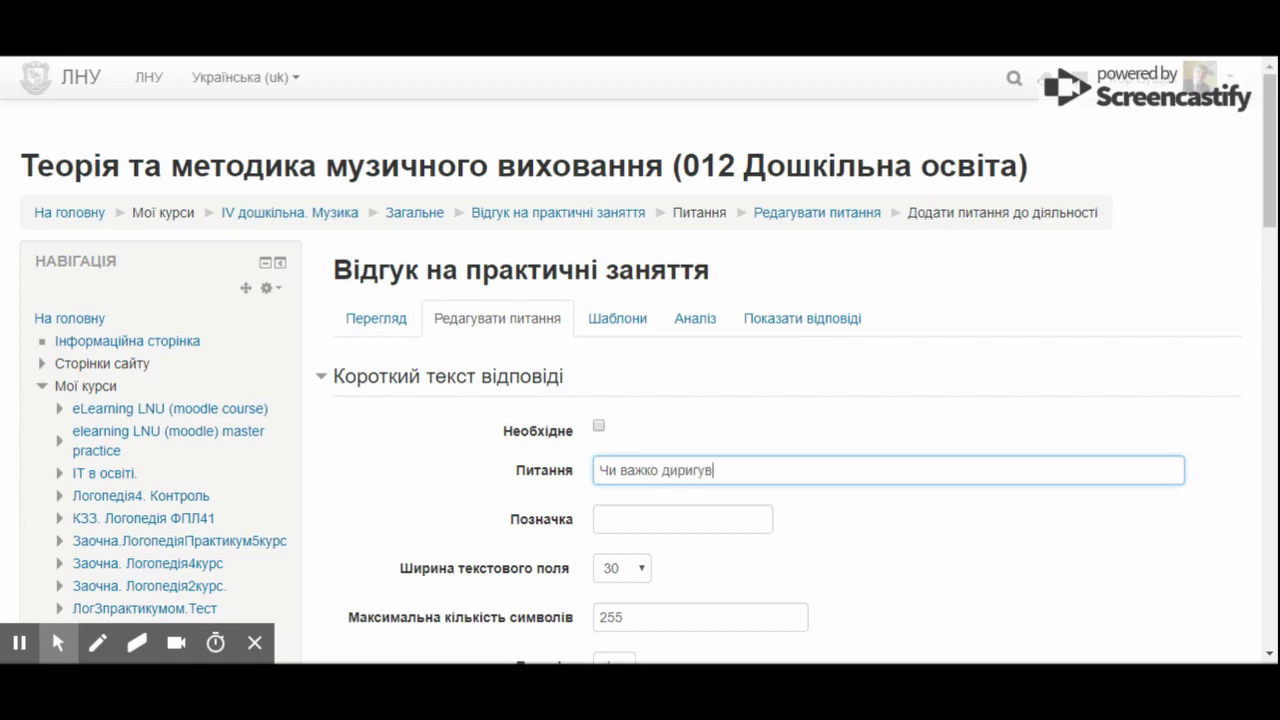
pyautogui.write('ати слів')
pyautogui.press('BackSpace')
pyautogui.write('о')
pyautogui.write('ом студент')
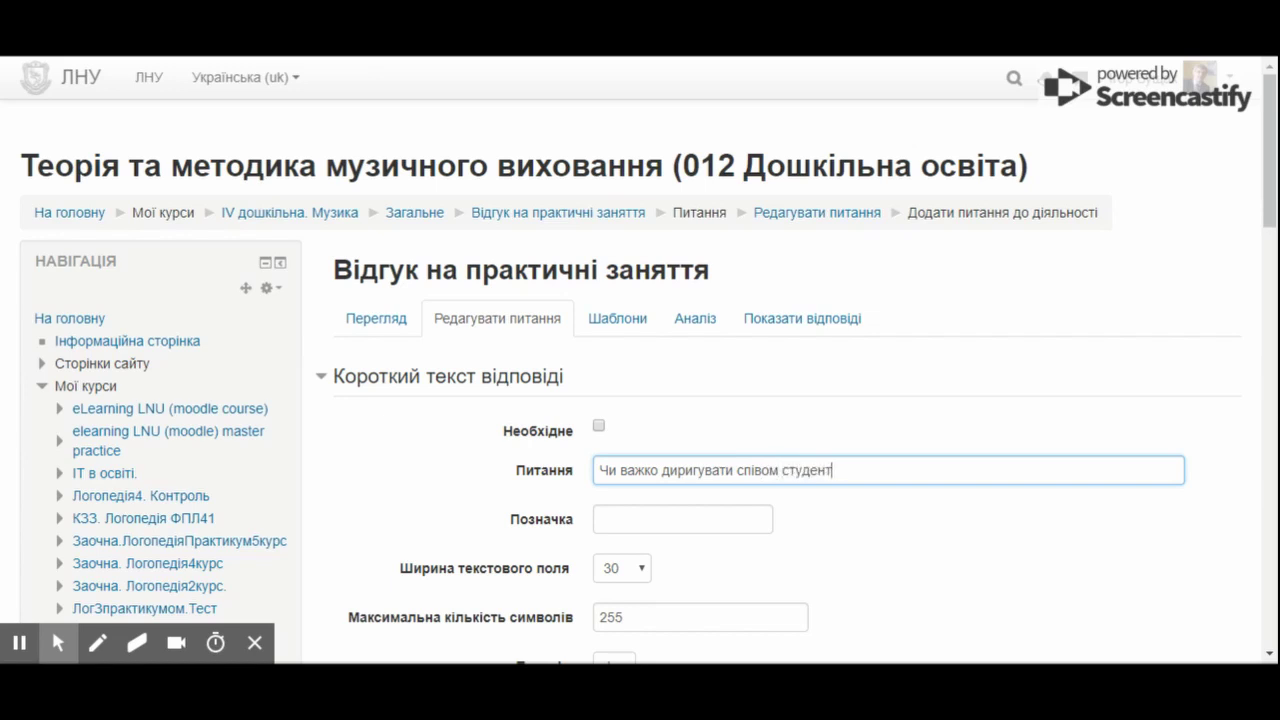
pyautogui.write('ів')
pyautogui.scroll(-1, 643, 480)
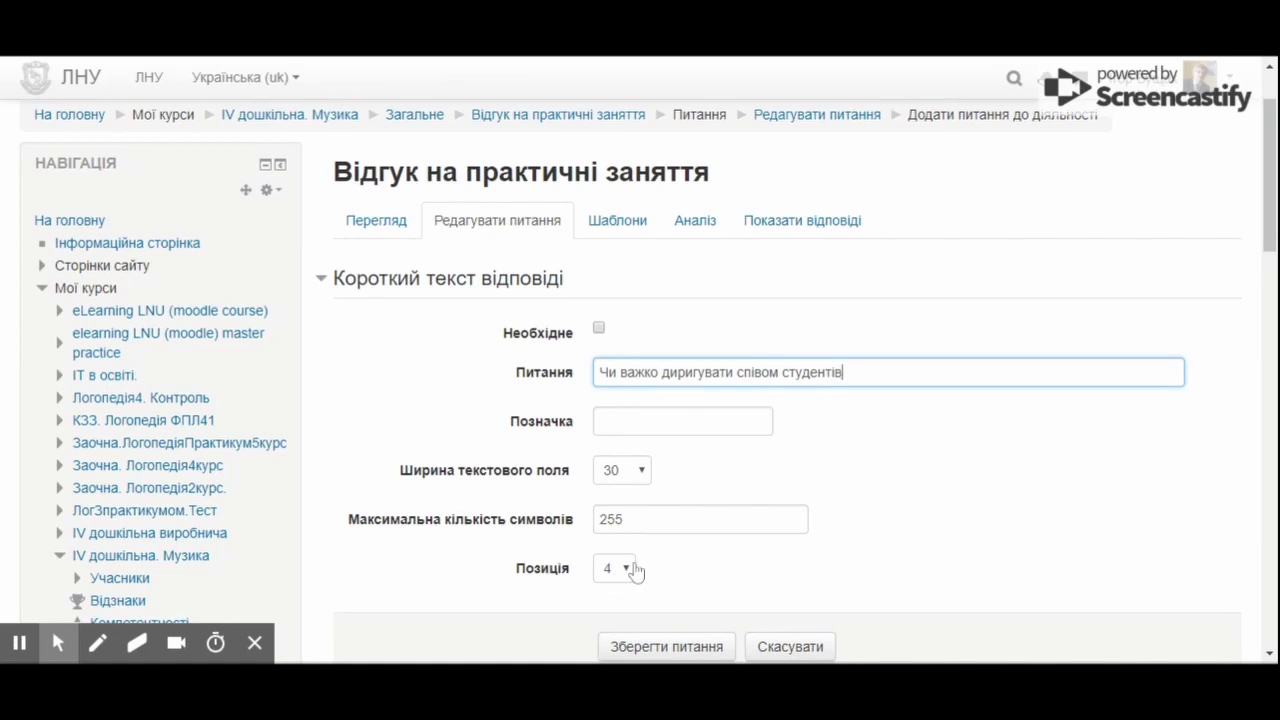
pyautogui.click(705, 650)
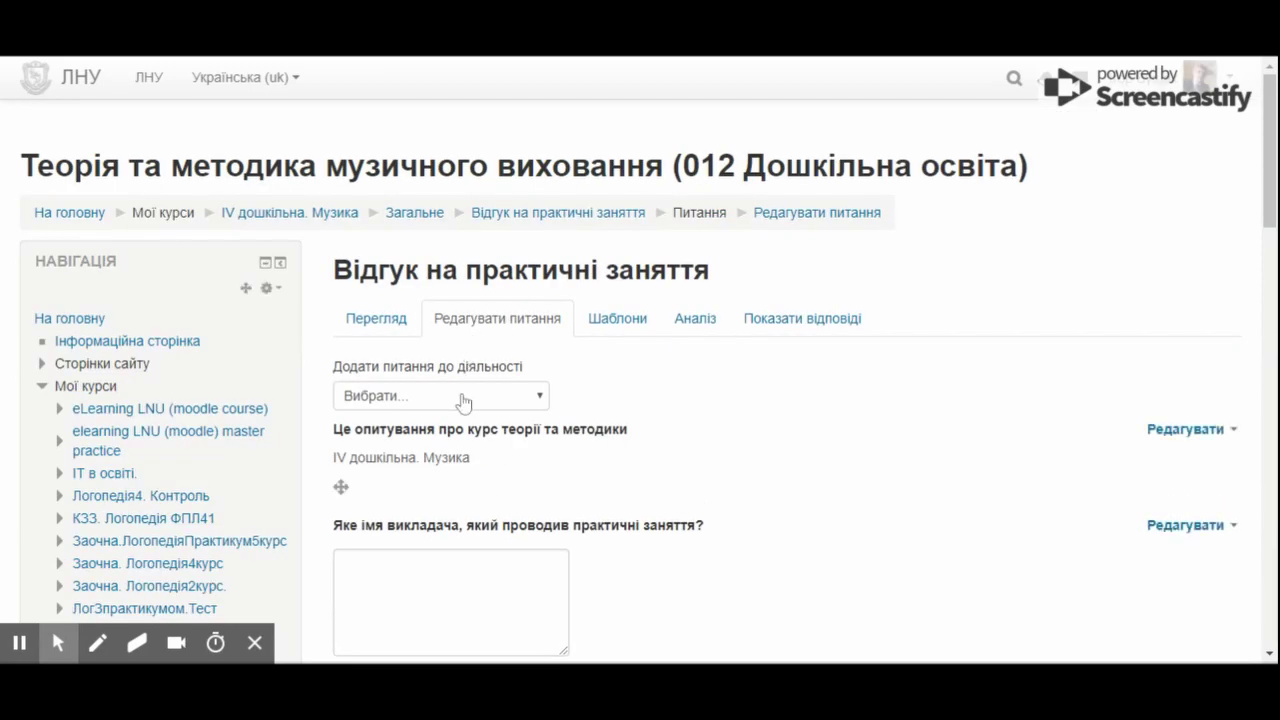
# Start a Множинний вибір question and enter the text "Які танці було складно виконувати"
pyautogui.click(464, 400)
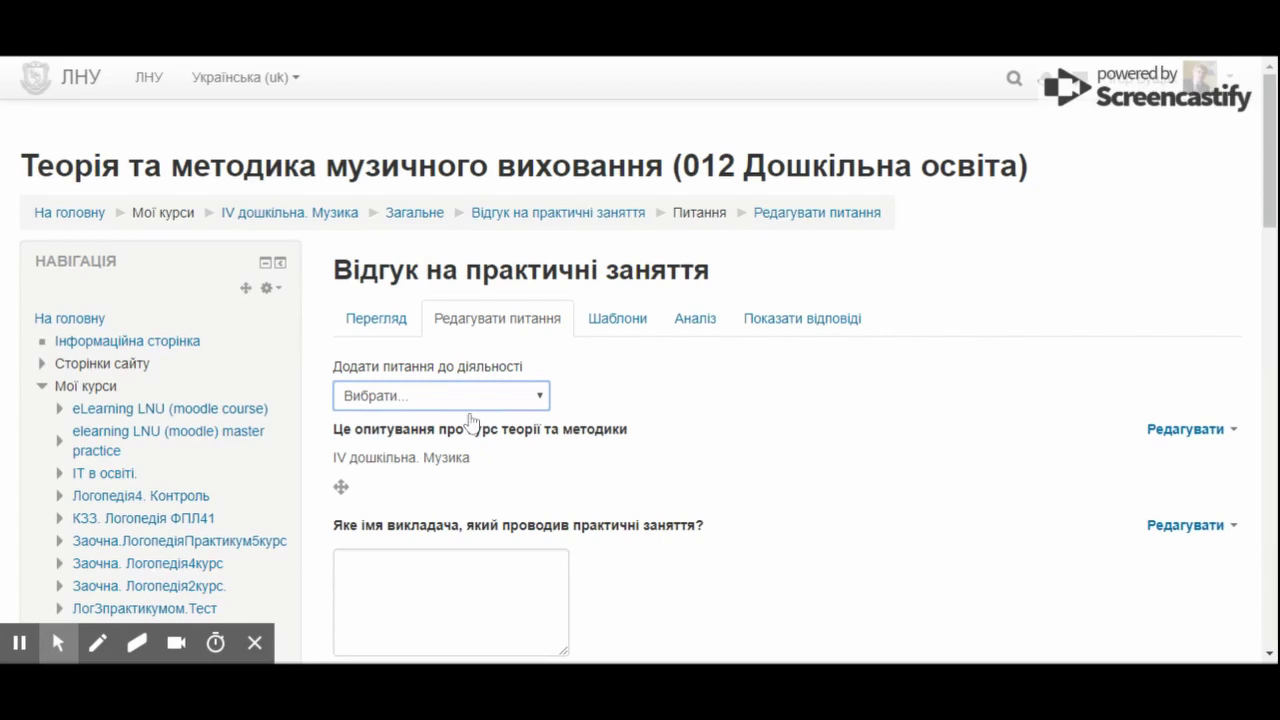
pyautogui.click(471, 416)
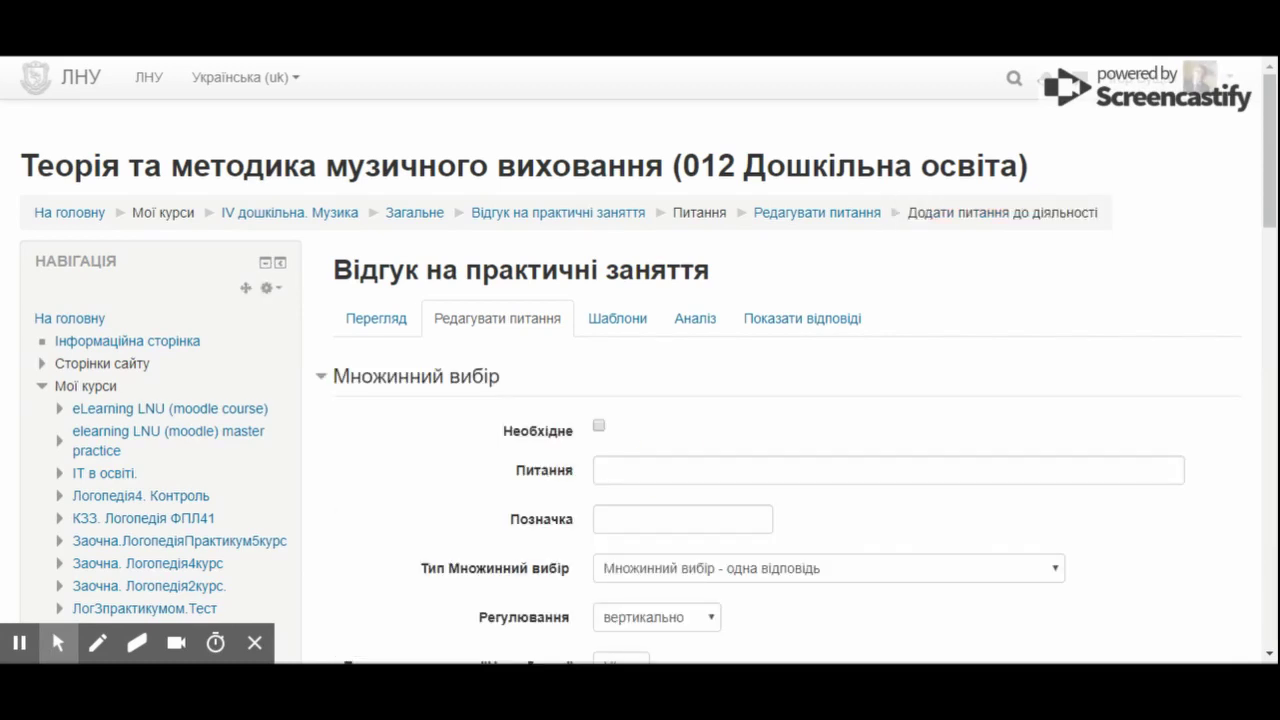
pyautogui.click(676, 463)
pyautogui.write('Як')
pyautogui.write('і та')
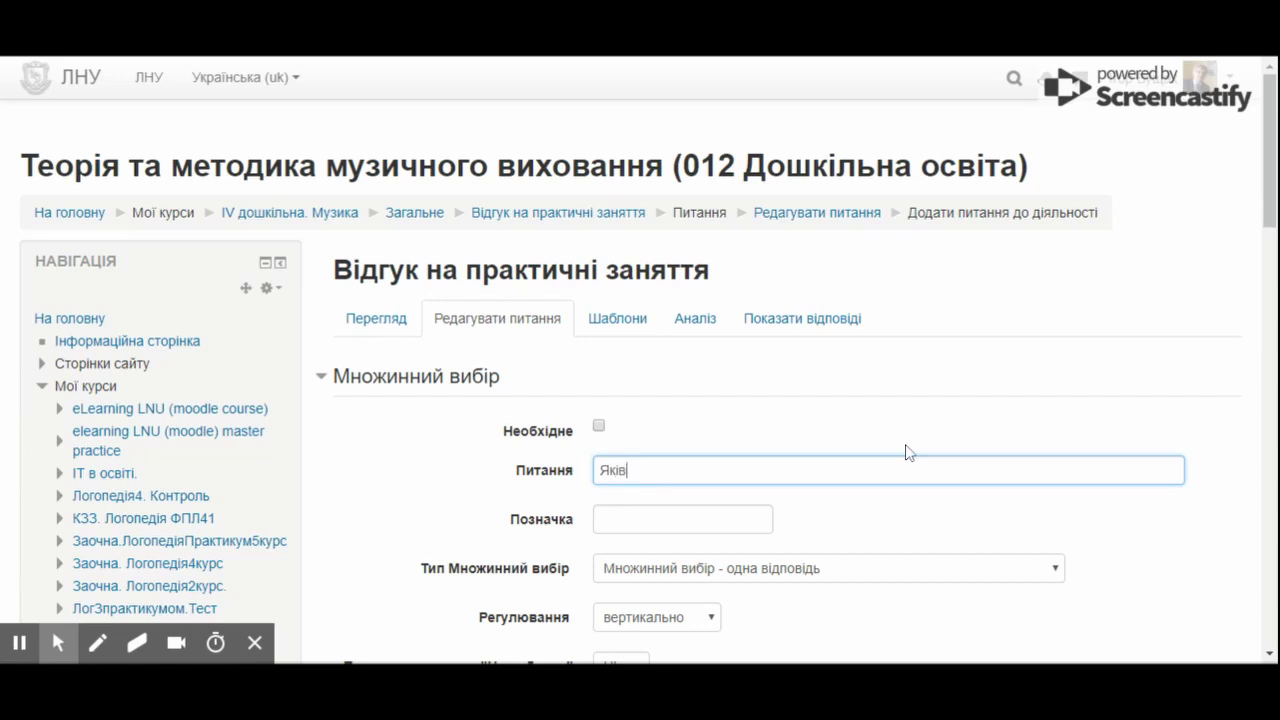
pyautogui.write('нці було складно та')
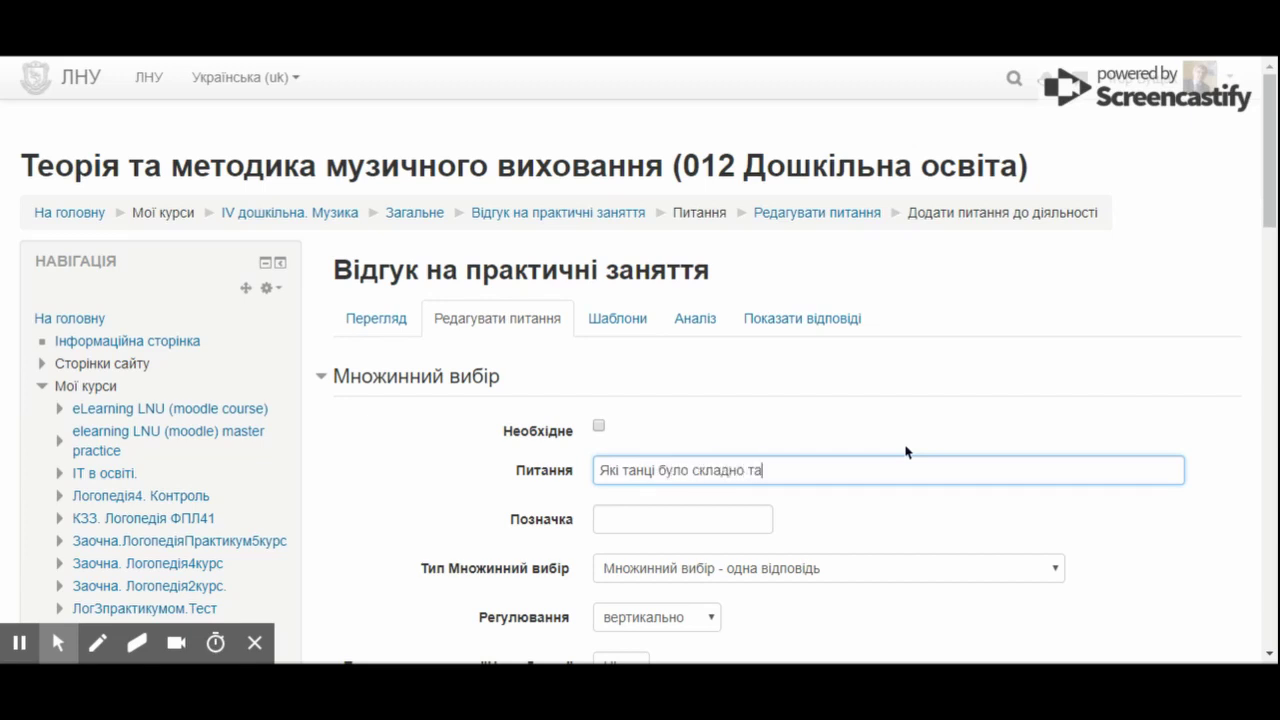
pyautogui.write('н')
pyautogui.press('BackSpace')
pyautogui.press('BackSpace')
pyautogui.press('BackSpace')
pyautogui.write('виконувати')
# Enter народні, сучасні and бальні on separate lines as the values of the multiple-choice question
pyautogui.scroll(-3, 905, 452)
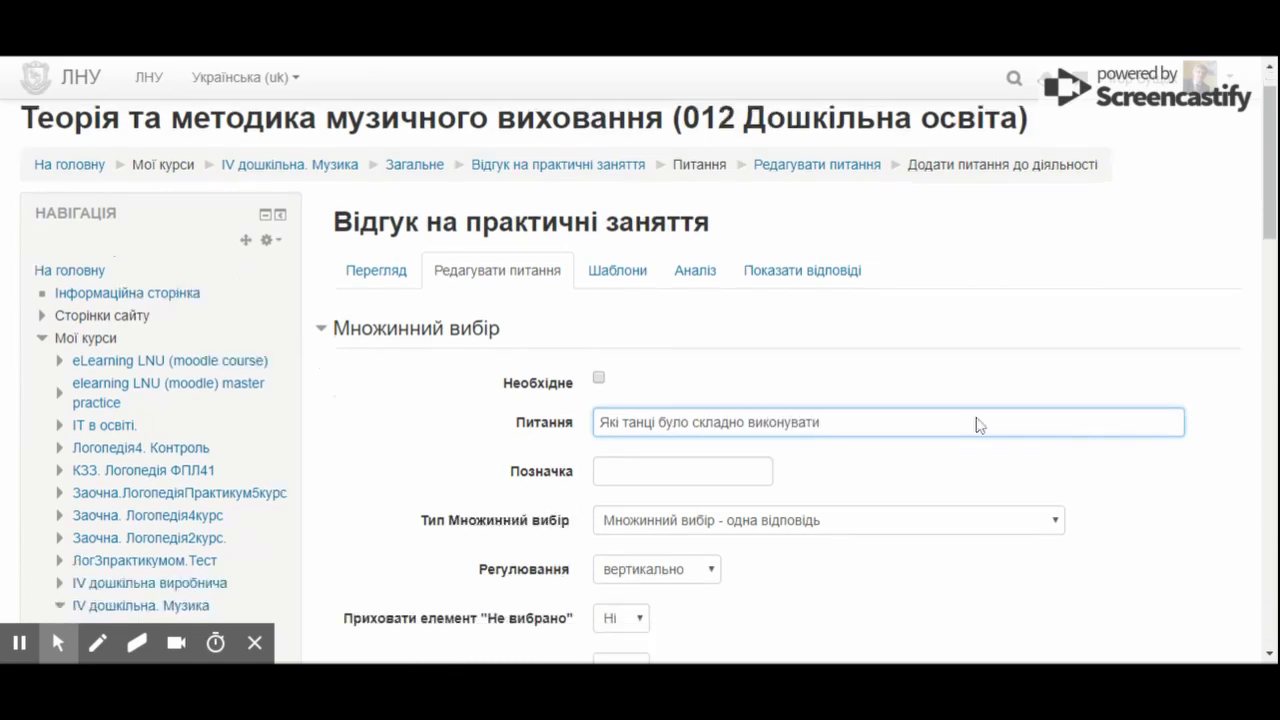
pyautogui.click(697, 462)
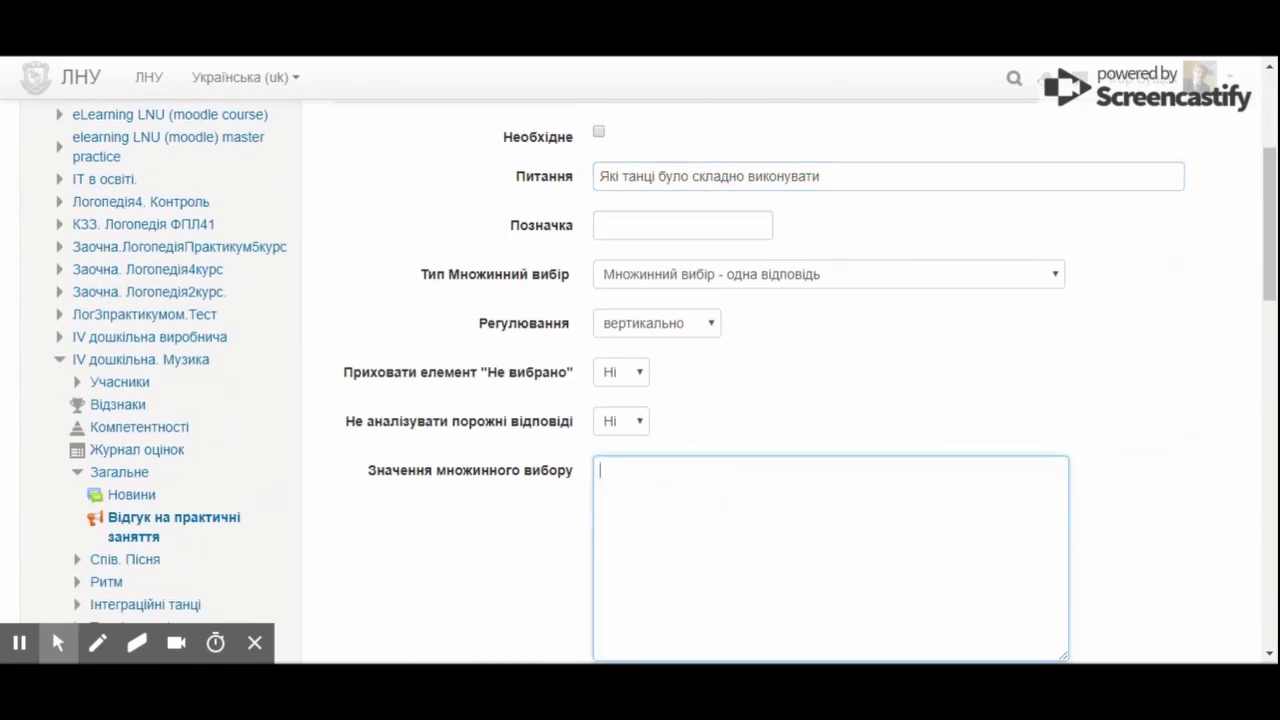
pyautogui.write('народні')
pyautogui.press('Return')
pyautogui.write('сучасні')
pyautogui.press('Return')
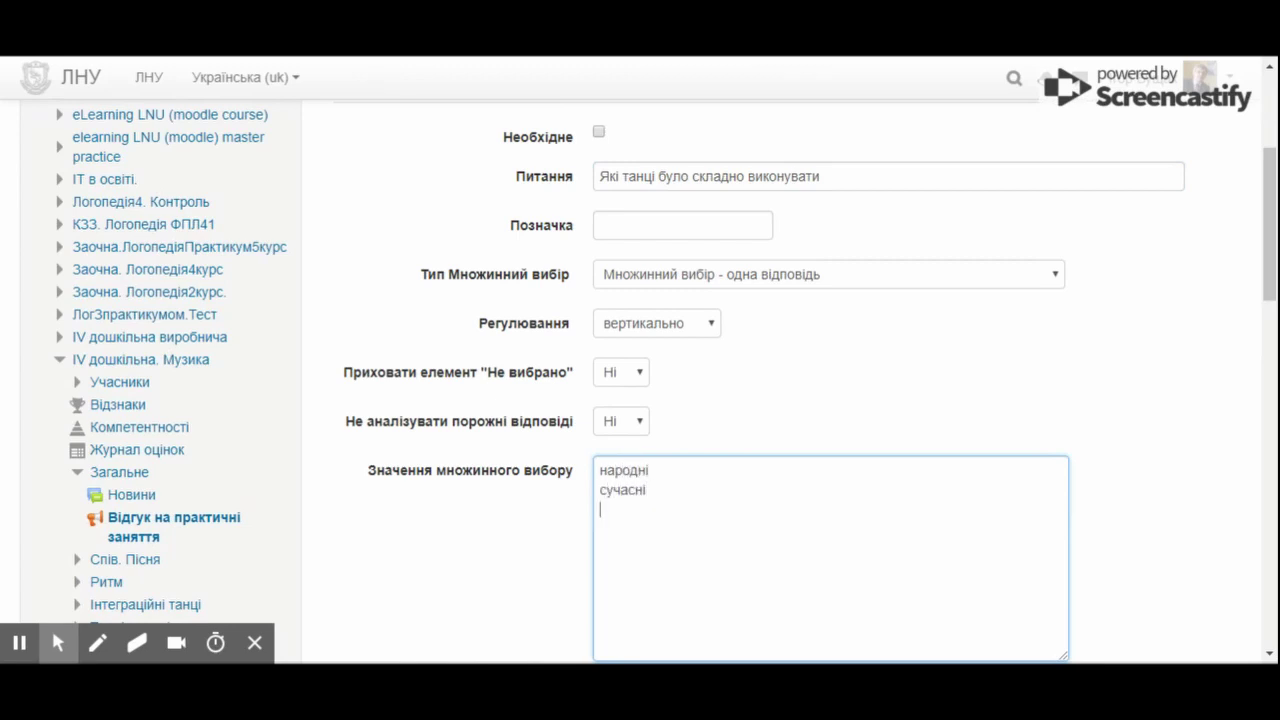
pyautogui.write('бальні')
# Append a question mark so the multiple-choice question reads "Які танці було складно виконувати?"
pyautogui.scroll(1, 705, 440)
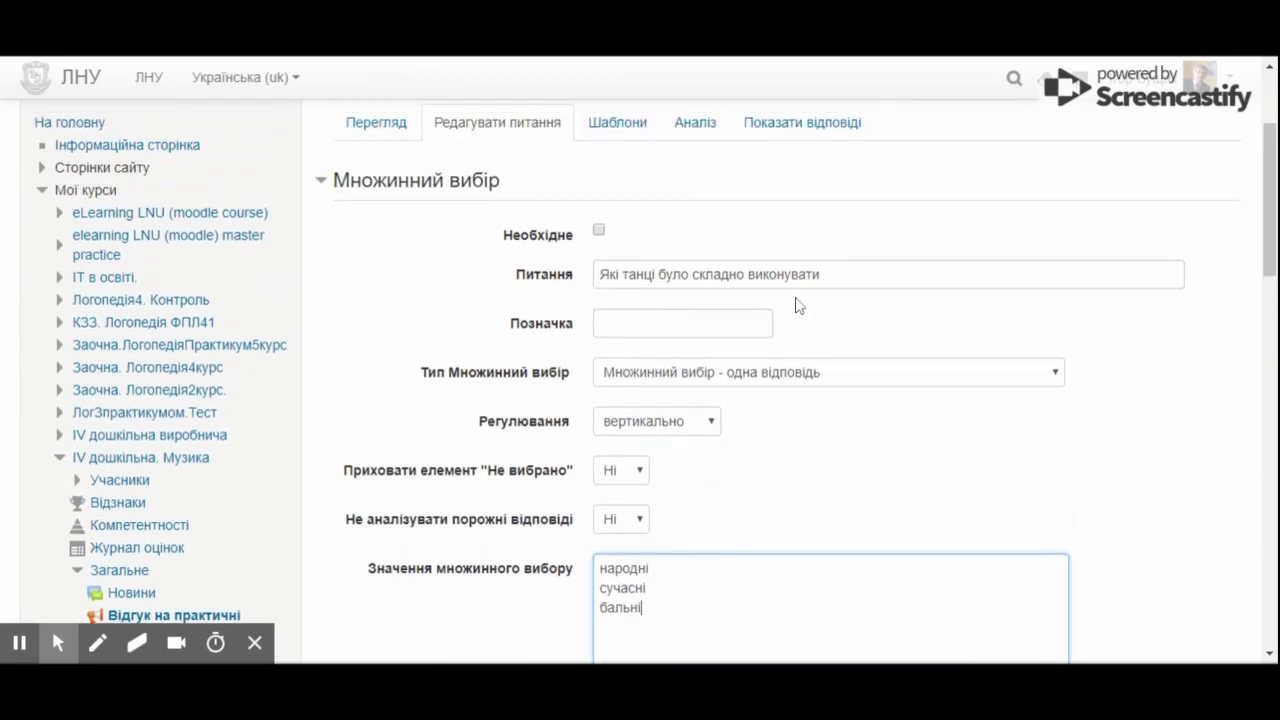
pyautogui.click(845, 268)
pyautogui.write('!')
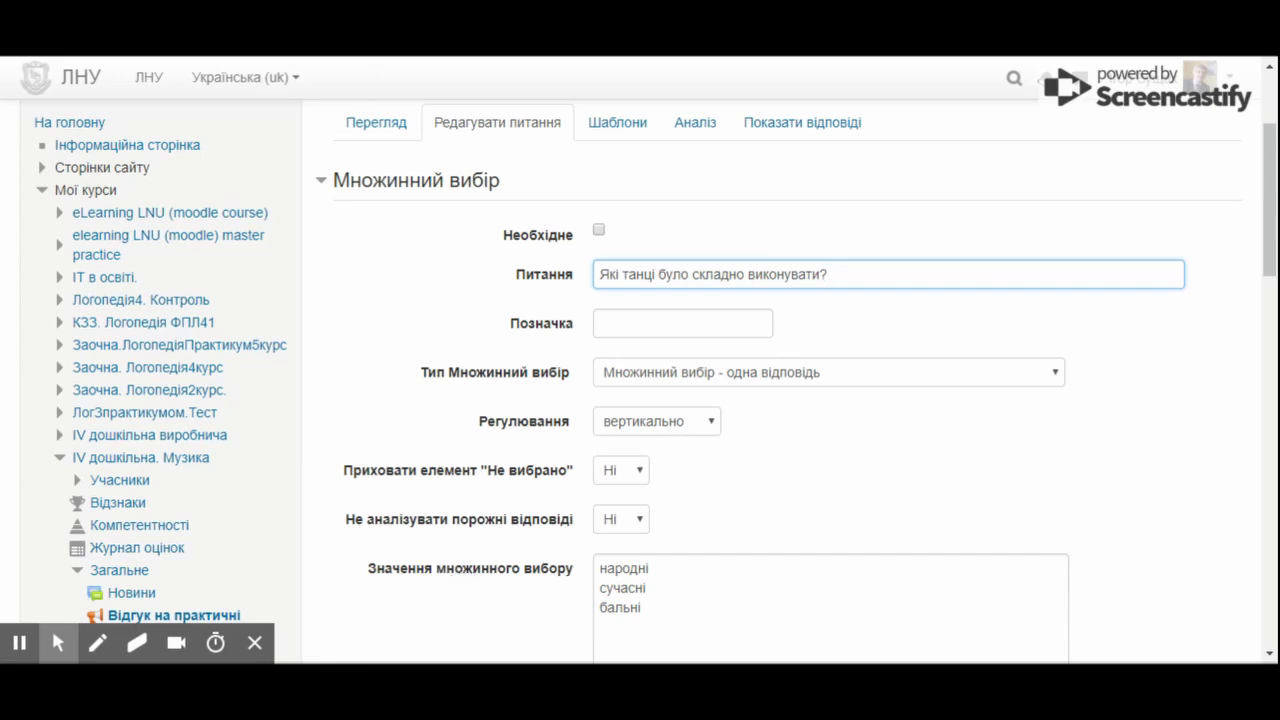
# Mark the multiple-choice question about difficult dances as required (Необхідне) and save it
pyautogui.click(666, 610)
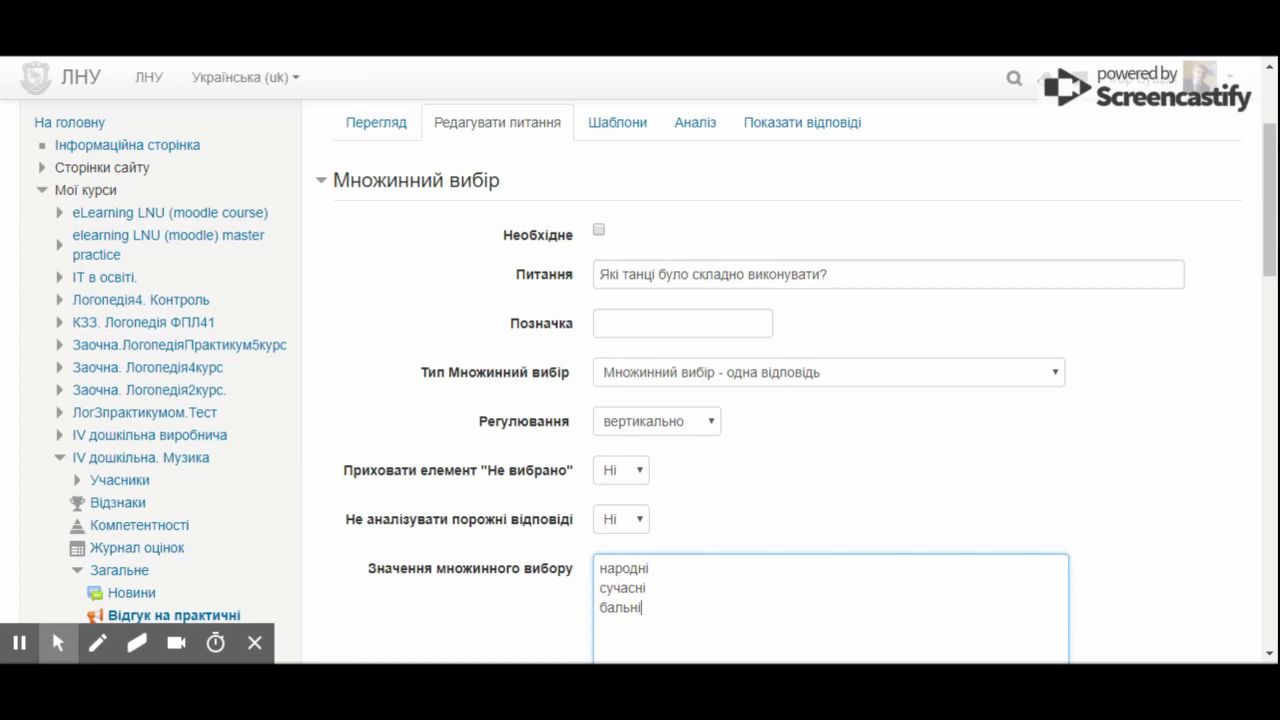
pyautogui.click(599, 231)
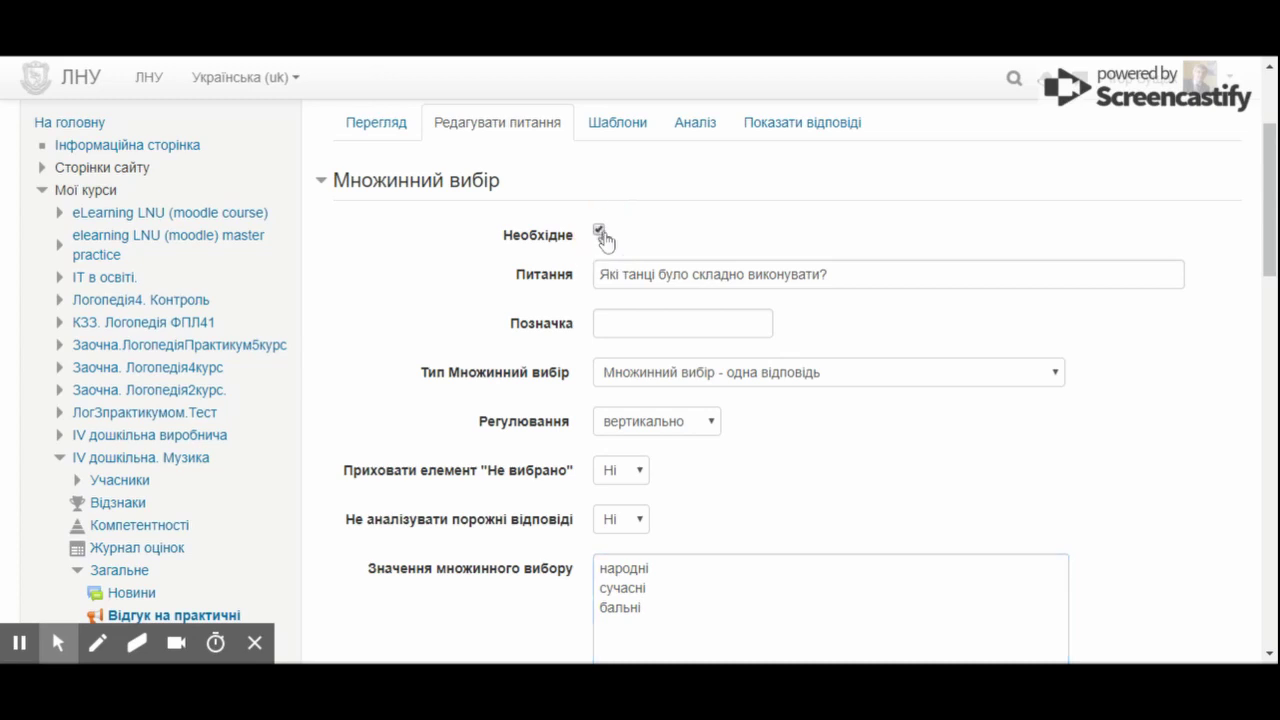
pyautogui.scroll(-2, 869, 397)
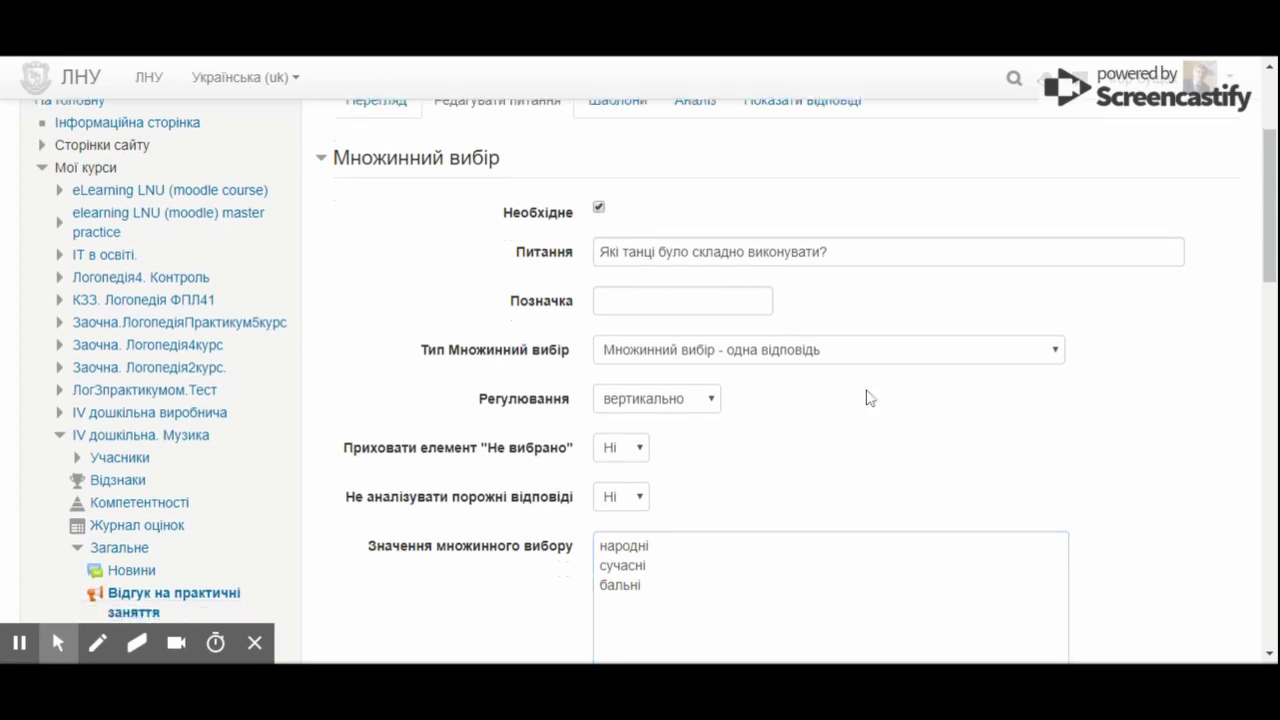
pyautogui.scroll(-3, 869, 397)
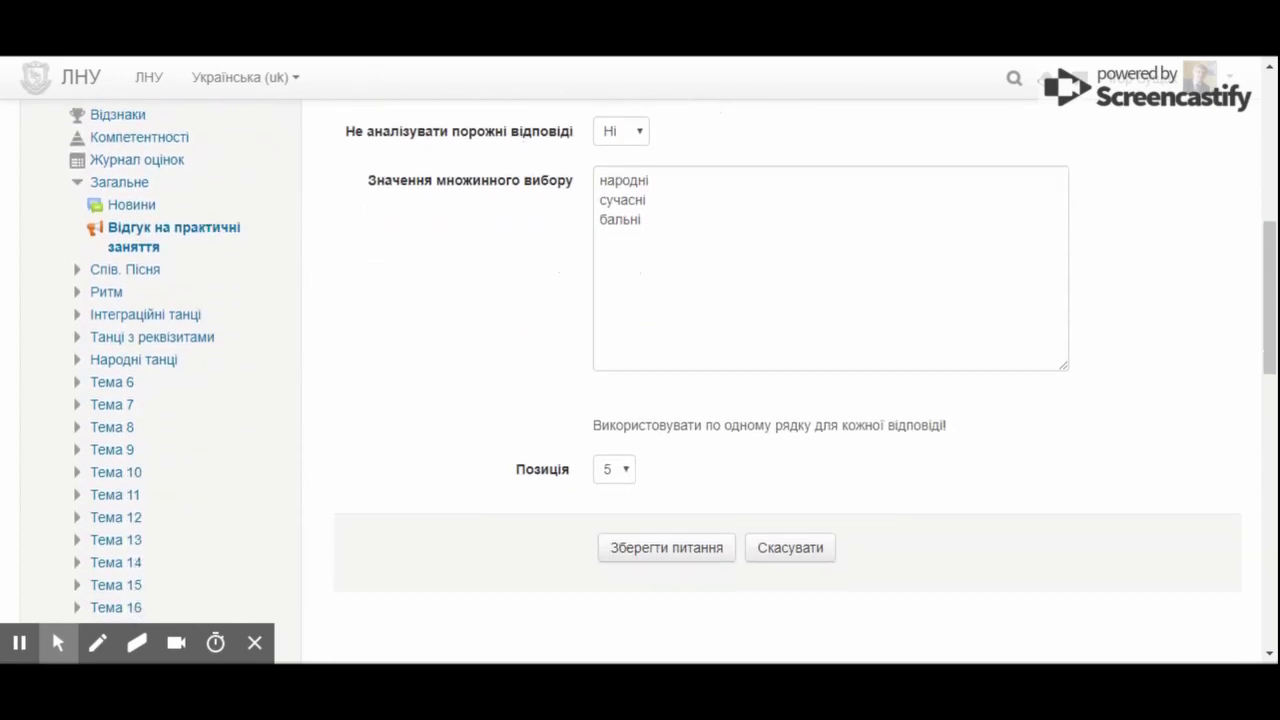
pyautogui.click(689, 451)
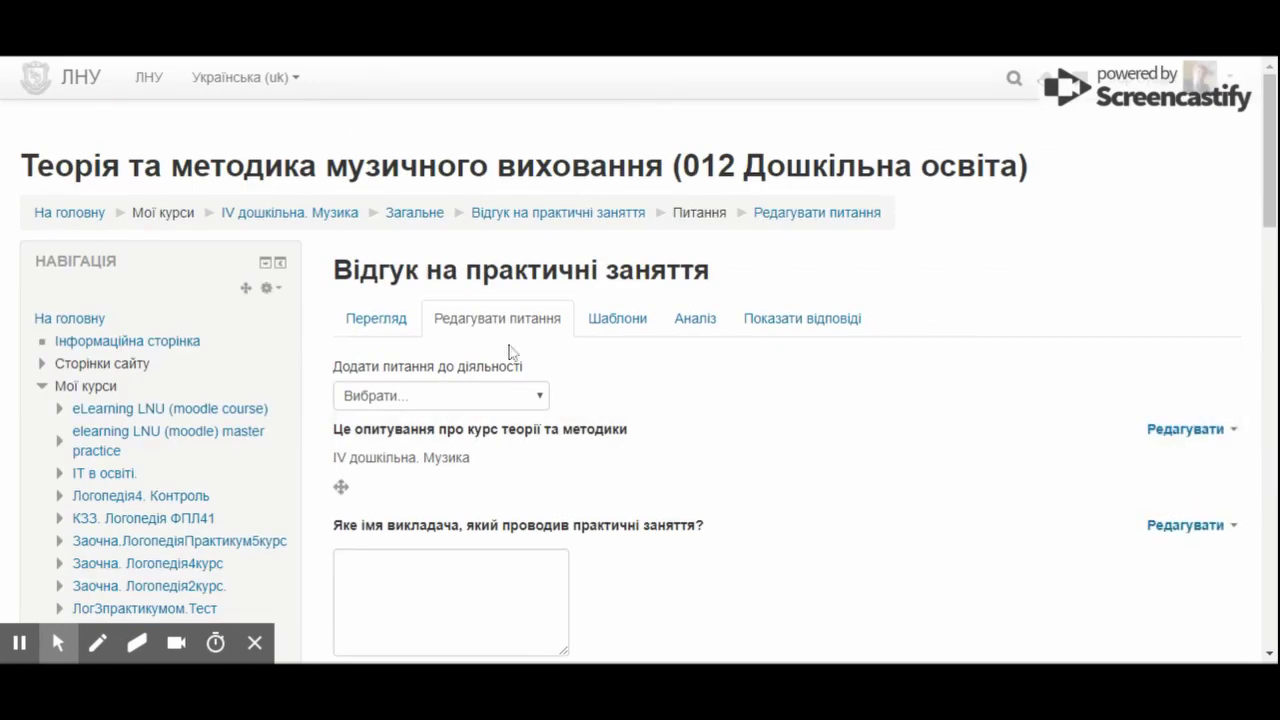
# Start a Множинний вибір (оцінення) question and enter the text "Чи варто було танцювати сучасні танці?"
pyautogui.scroll(-3, 530, 374)
pyautogui.scroll(-3, 548, 375)
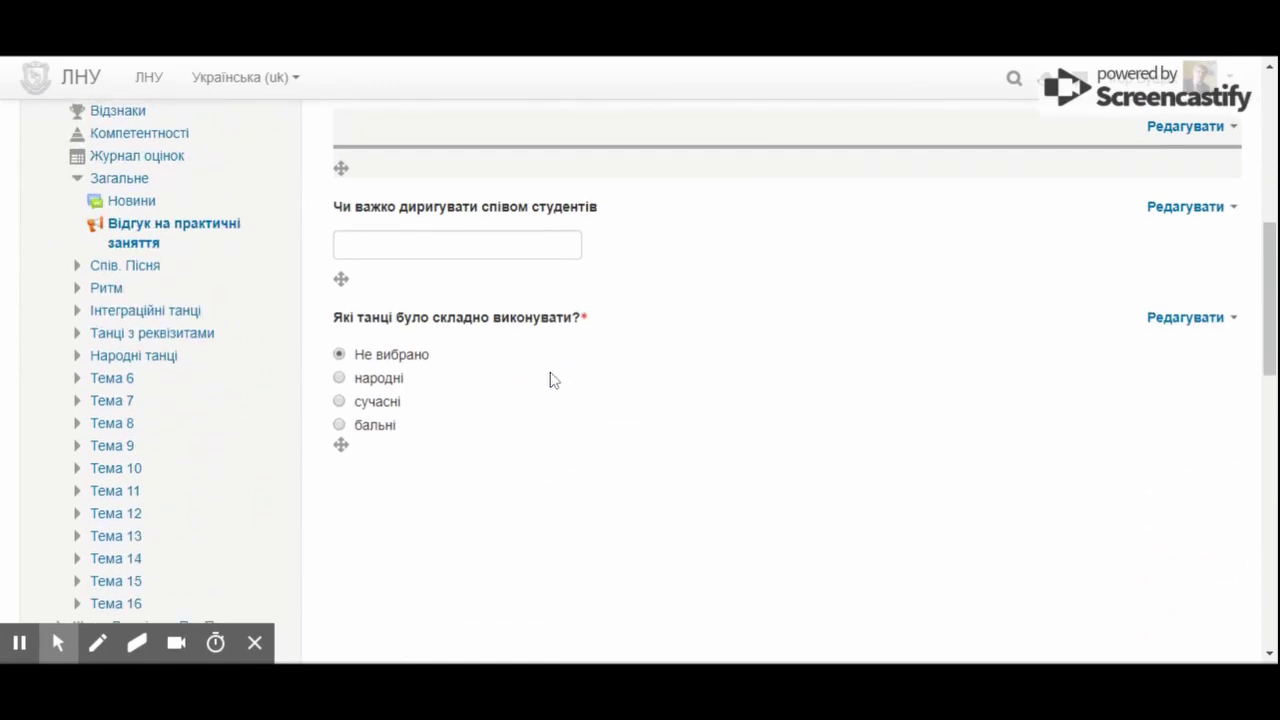
pyautogui.scroll(7, 526, 514)
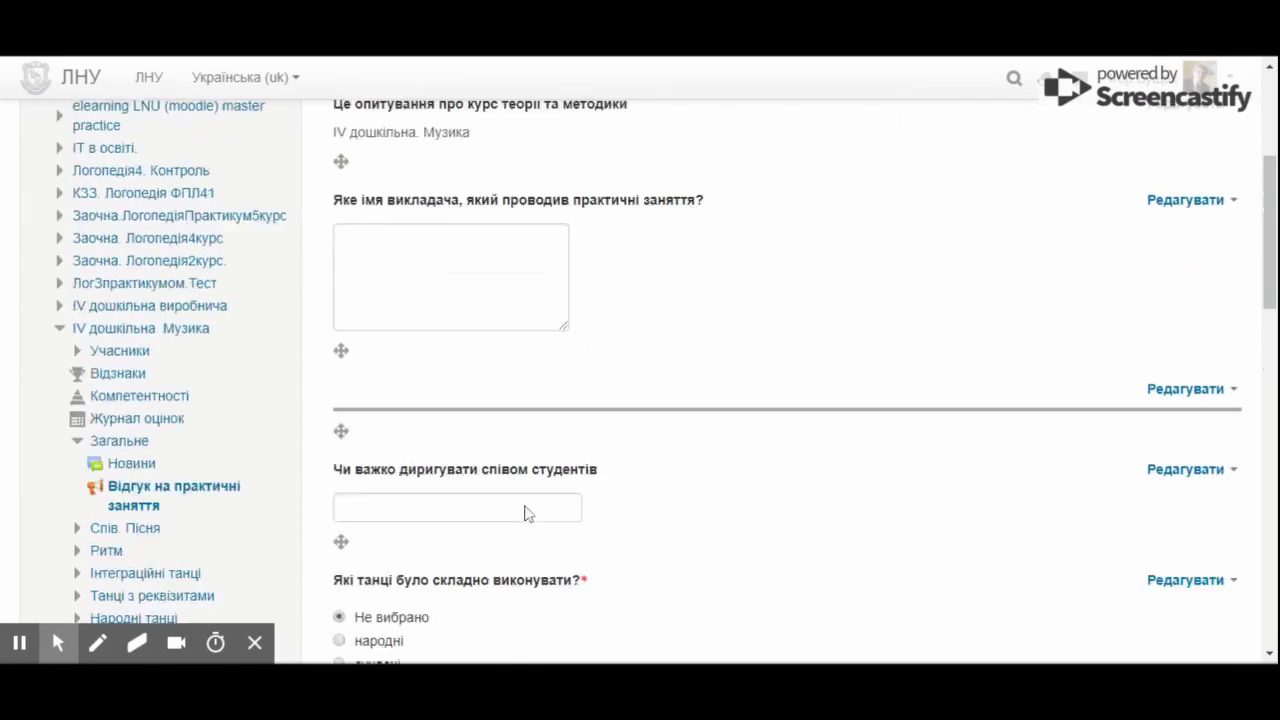
pyautogui.click(430, 397)
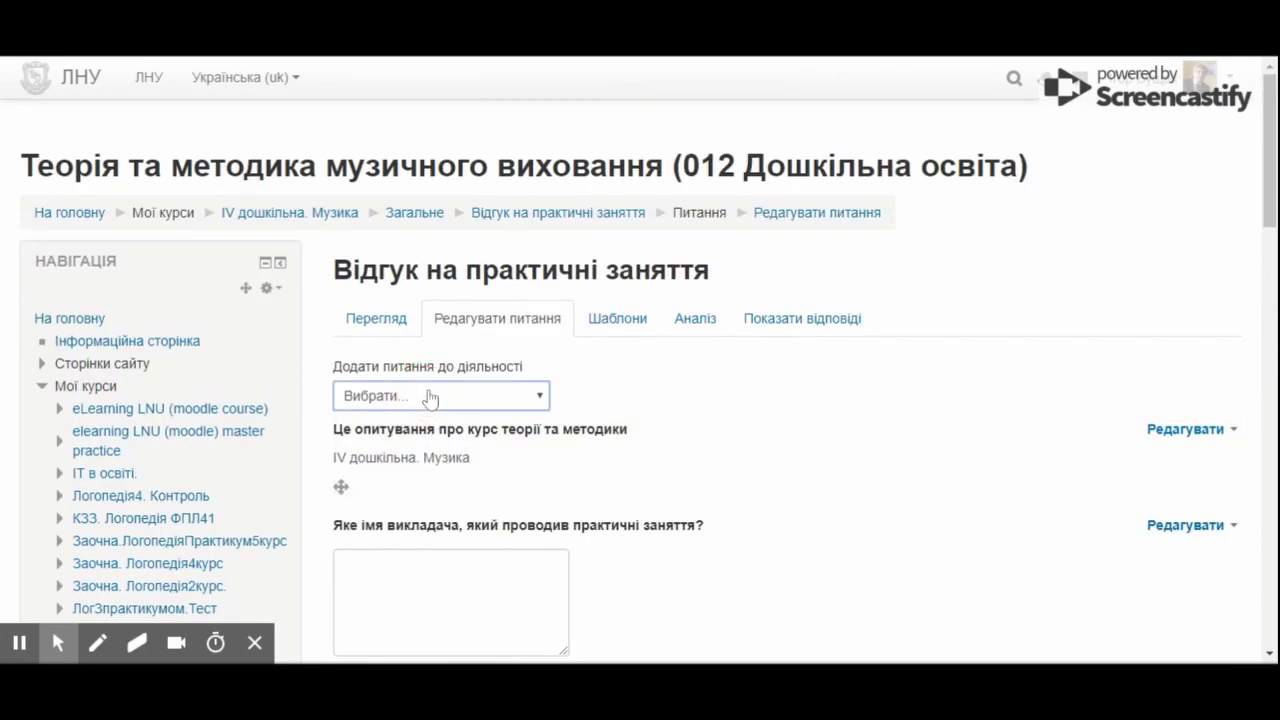
pyautogui.click(457, 529)
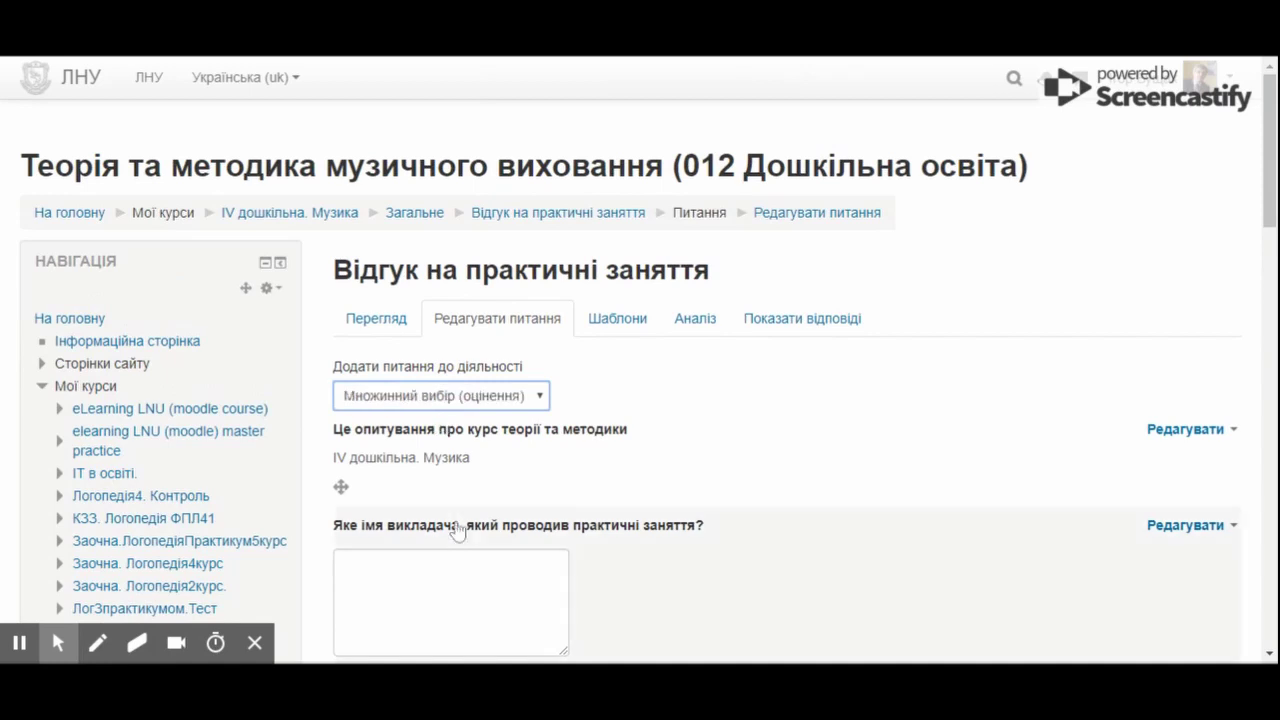
pyautogui.click(684, 471)
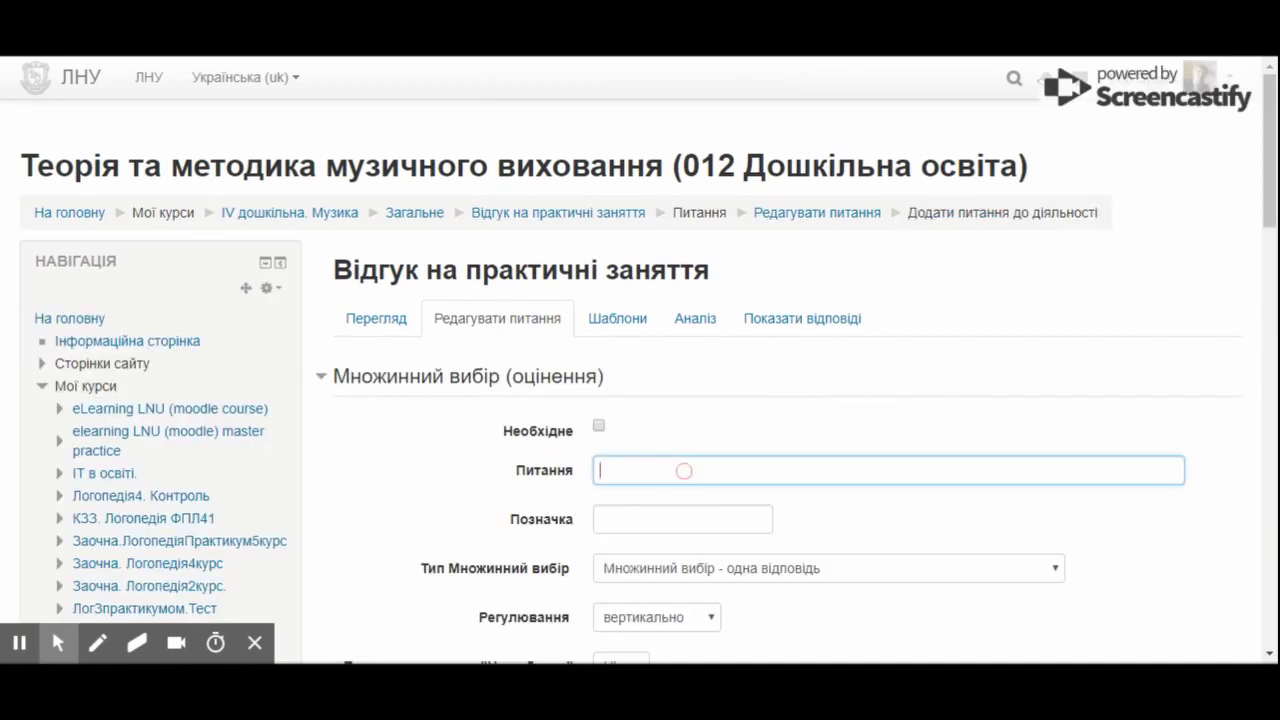
pyautogui.write('Чи варто було танці')
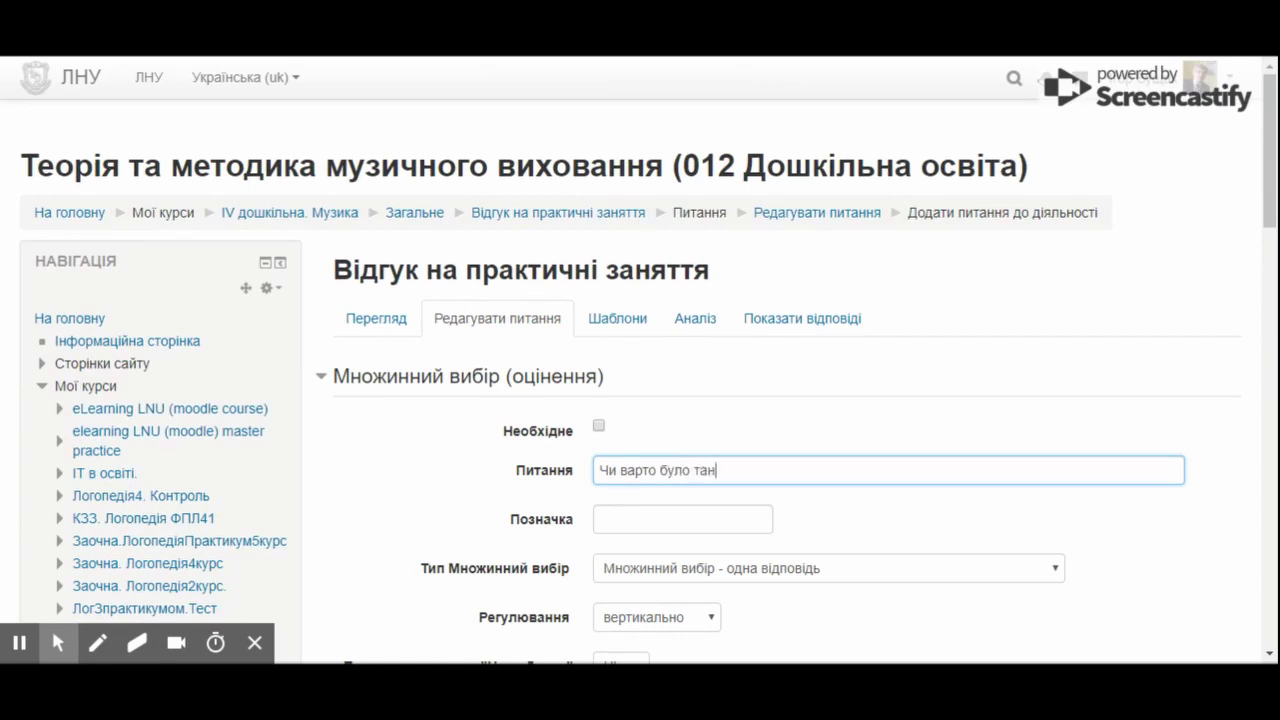
pyautogui.press('BackSpace')
pyautogui.write('ювати сучасні ')
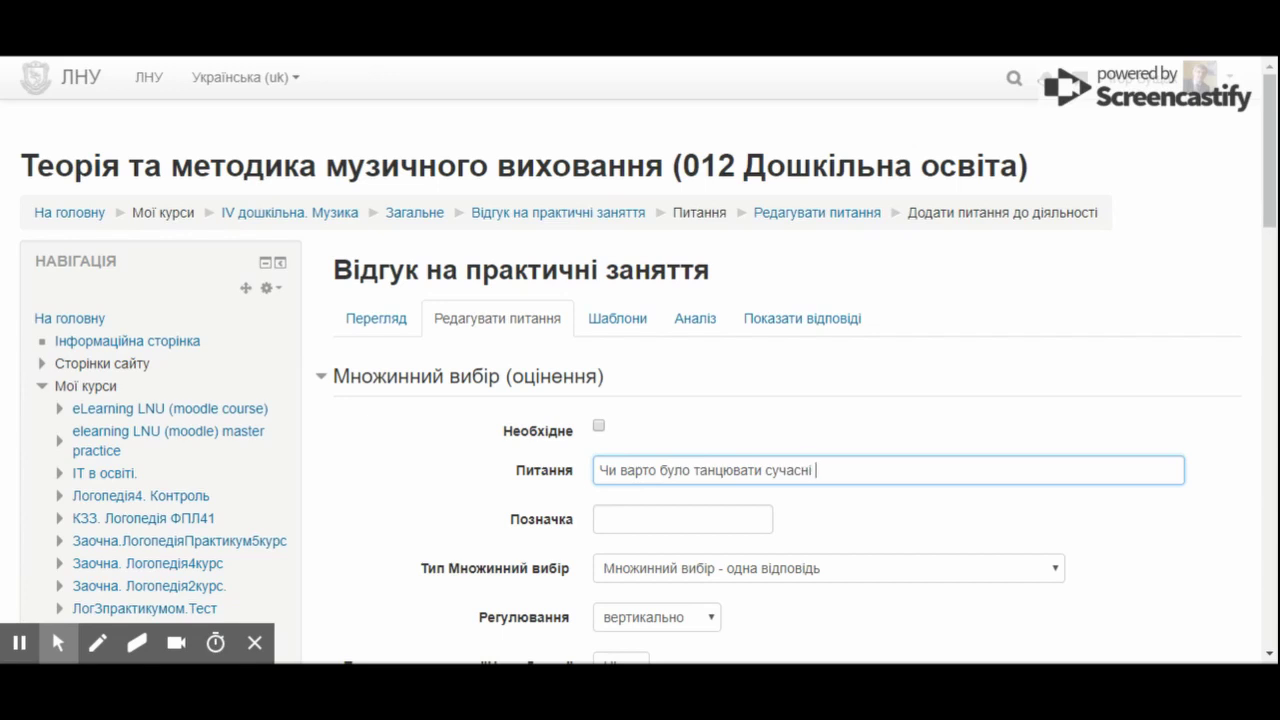
pyautogui.write('танці?')
# Replace the default content of the rated question's values with "так із викладачем" and "так із інструктором" on separate lines
pyautogui.scroll(-3, 640, 400)
pyautogui.click(612, 470)
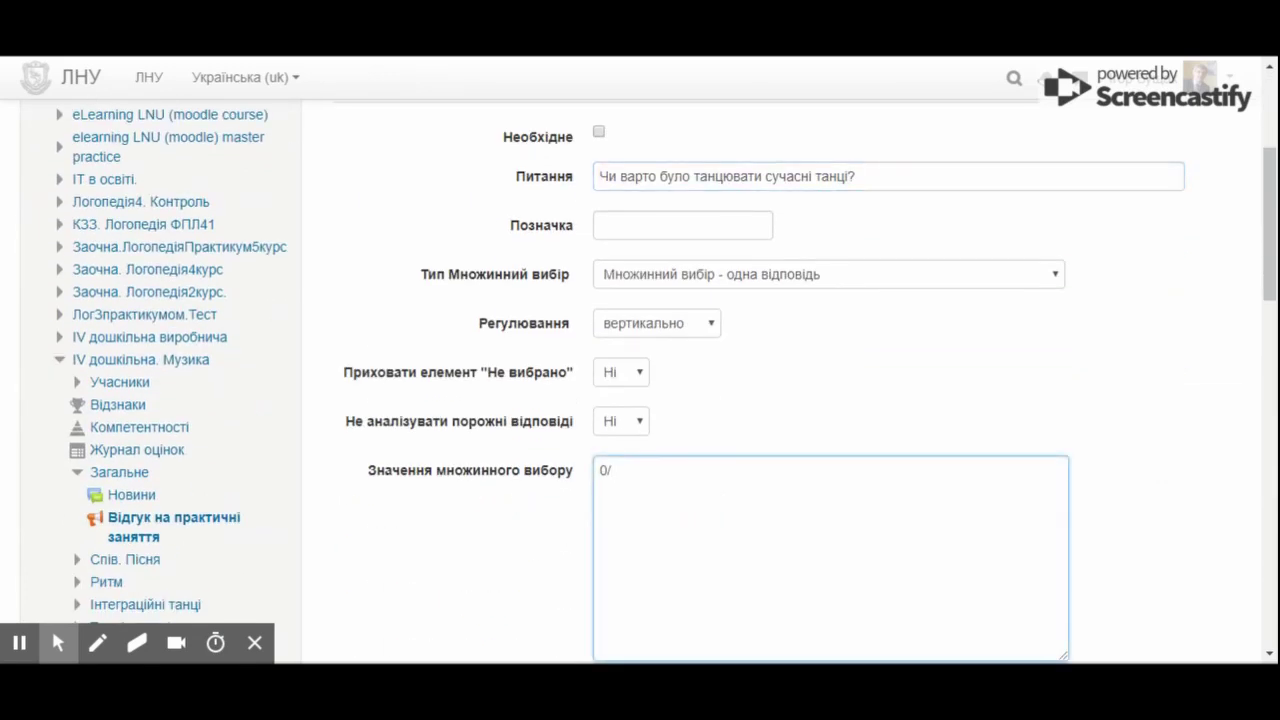
pyautogui.write('тако')
pyautogui.press('BackSpace')
pyautogui.press('BackSpace')
pyautogui.press('BackSpace')
pyautogui.write('так ізвиклда')
pyautogui.press('BackSpace')
pyautogui.press('BackSpace')
pyautogui.write('адачем')
pyautogui.press('Return')
pyautogui.write('так')
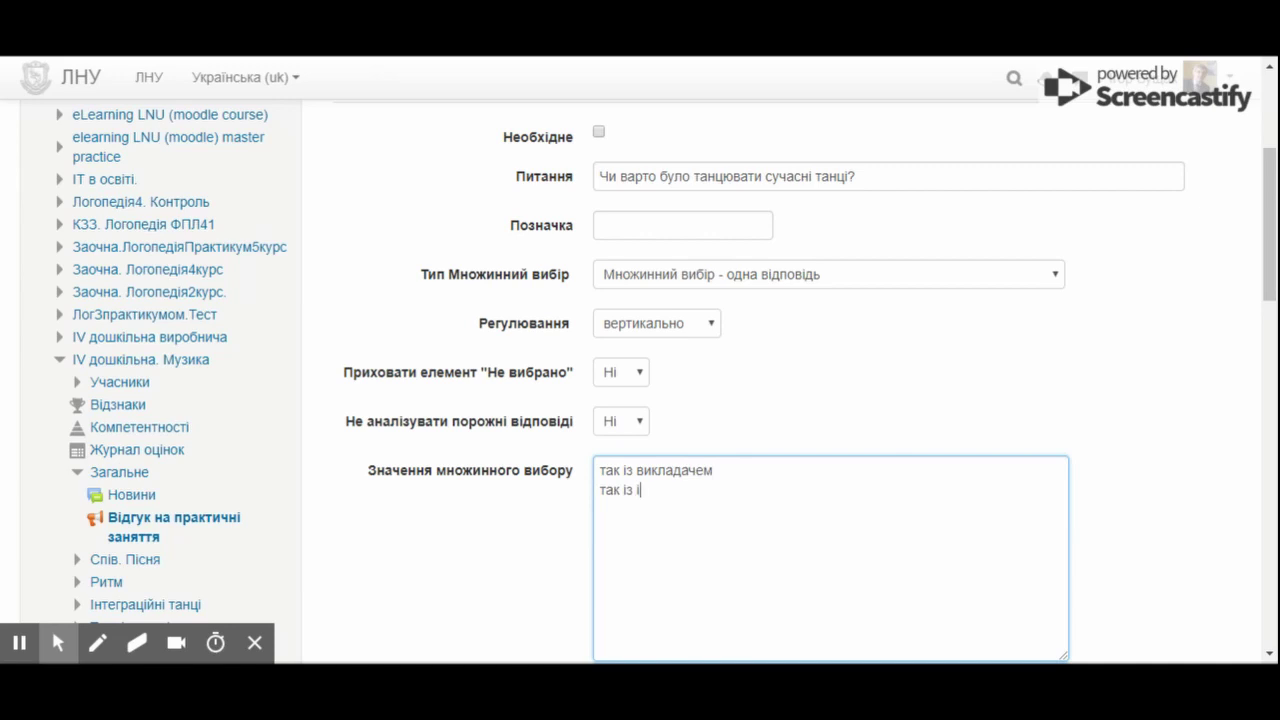
pyautogui.write('нст')
pyautogui.press('BackSpace')
pyautogui.press('BackSpace')
pyautogui.press('BackSpace')
pyautogui.write('руктором')
# Add "ні могли самостійно вивчити рухи" as the third value of the rated question
pyautogui.press('Return')
pyautogui.write('так')
pyautogui.press('BackSpace')
pyautogui.press('BackSpace')
pyautogui.write('ні могли ')
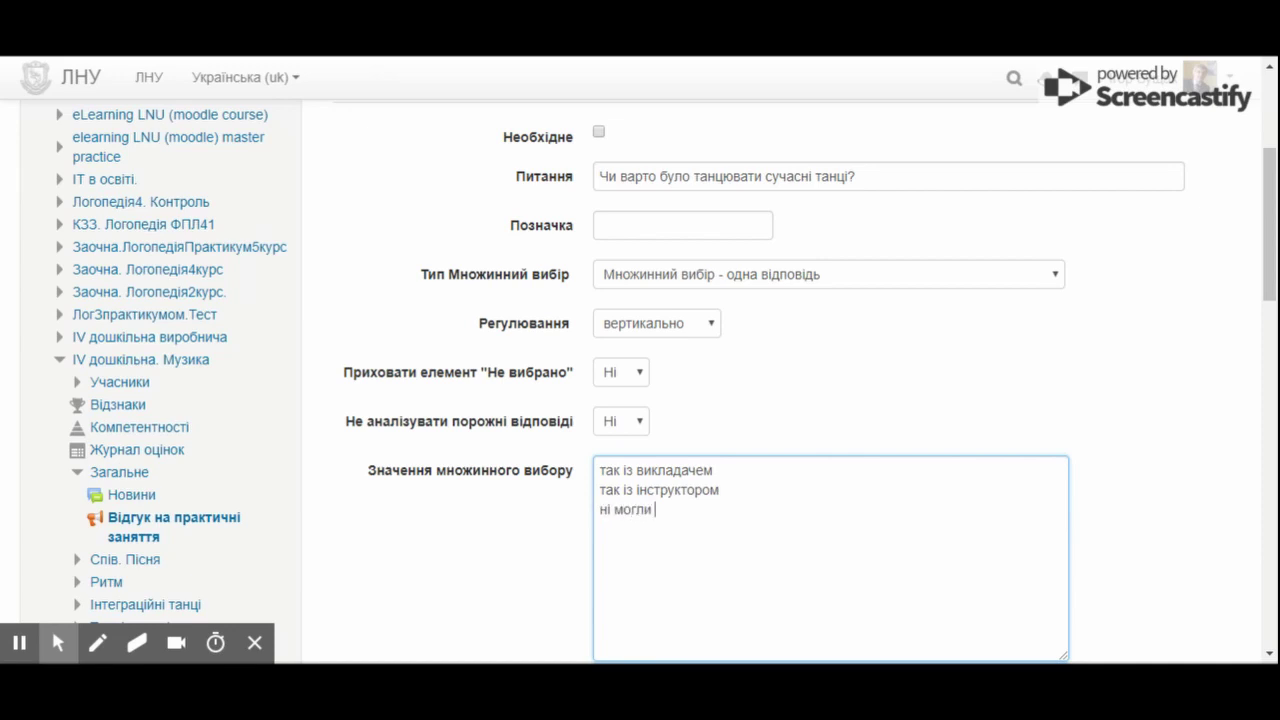
pyautogui.write('самостійно вивчити ')
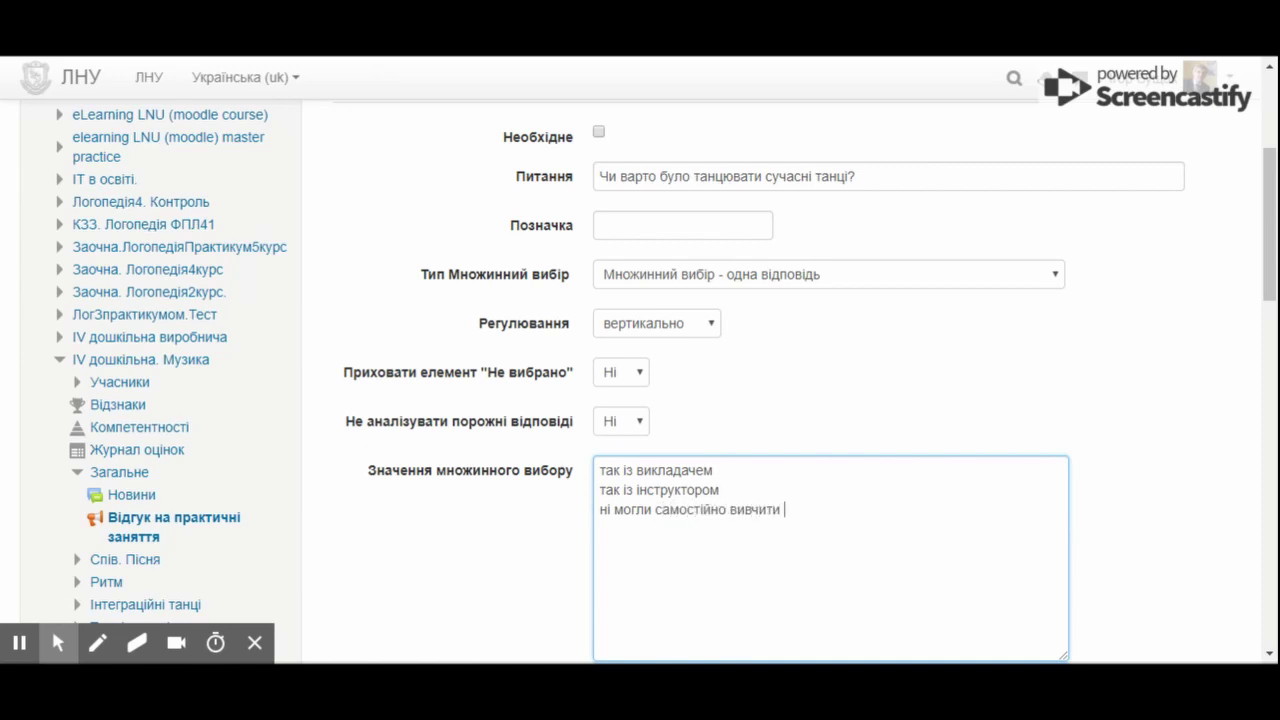
pyautogui.write('рухи')
# Insert commas after each "так" and "ні", make the third value "ні, ми могли самостійно вивчити рухи", and save the question
pyautogui.write(',')
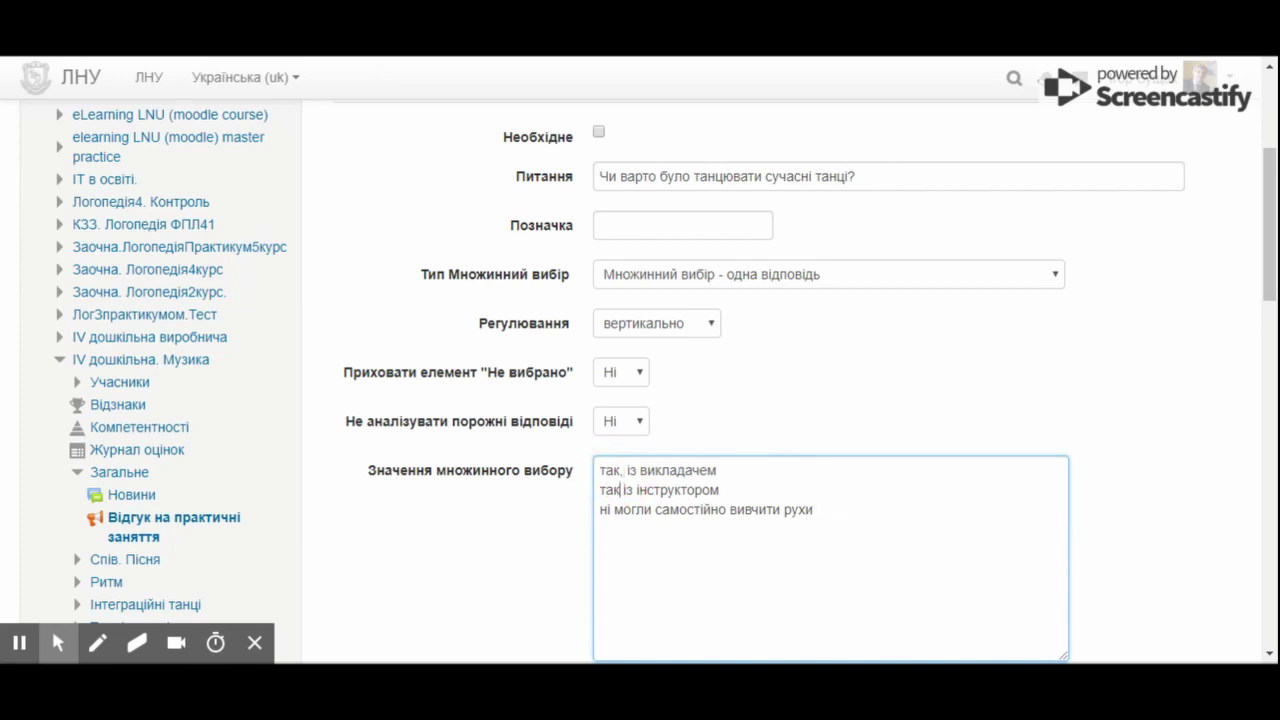
pyautogui.write(',')
pyautogui.write(',')
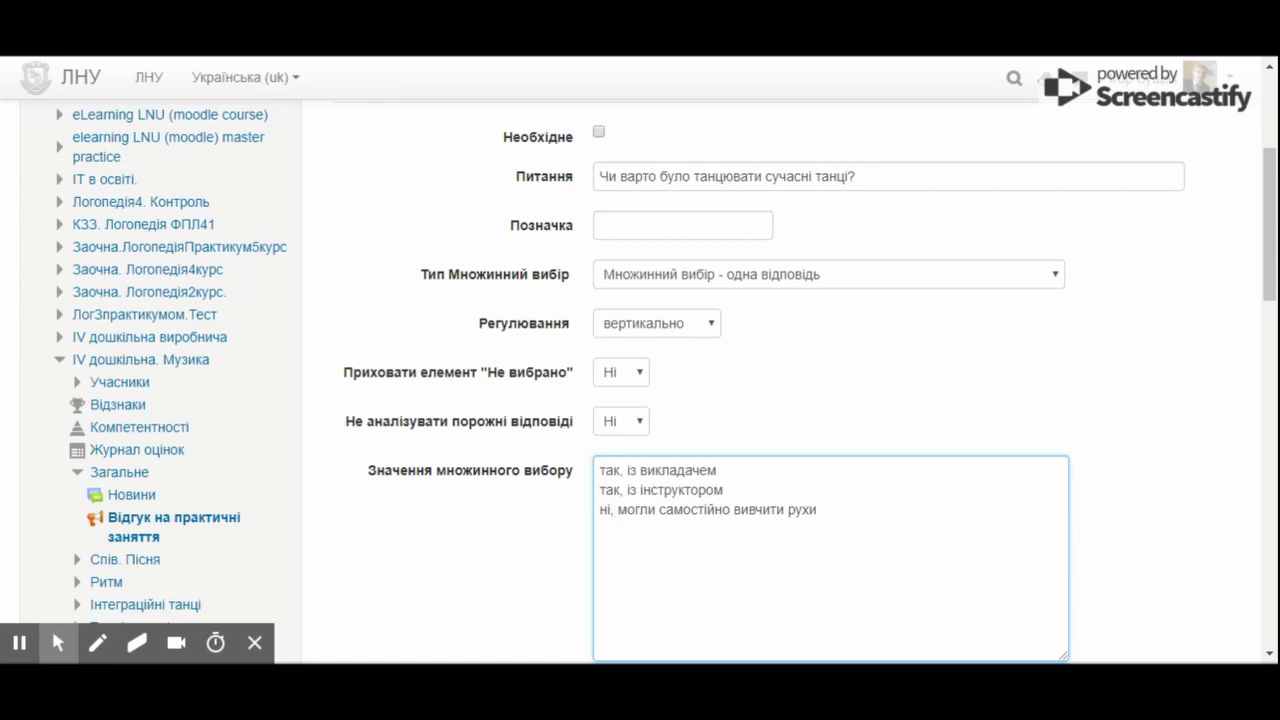
pyautogui.write(' ми')
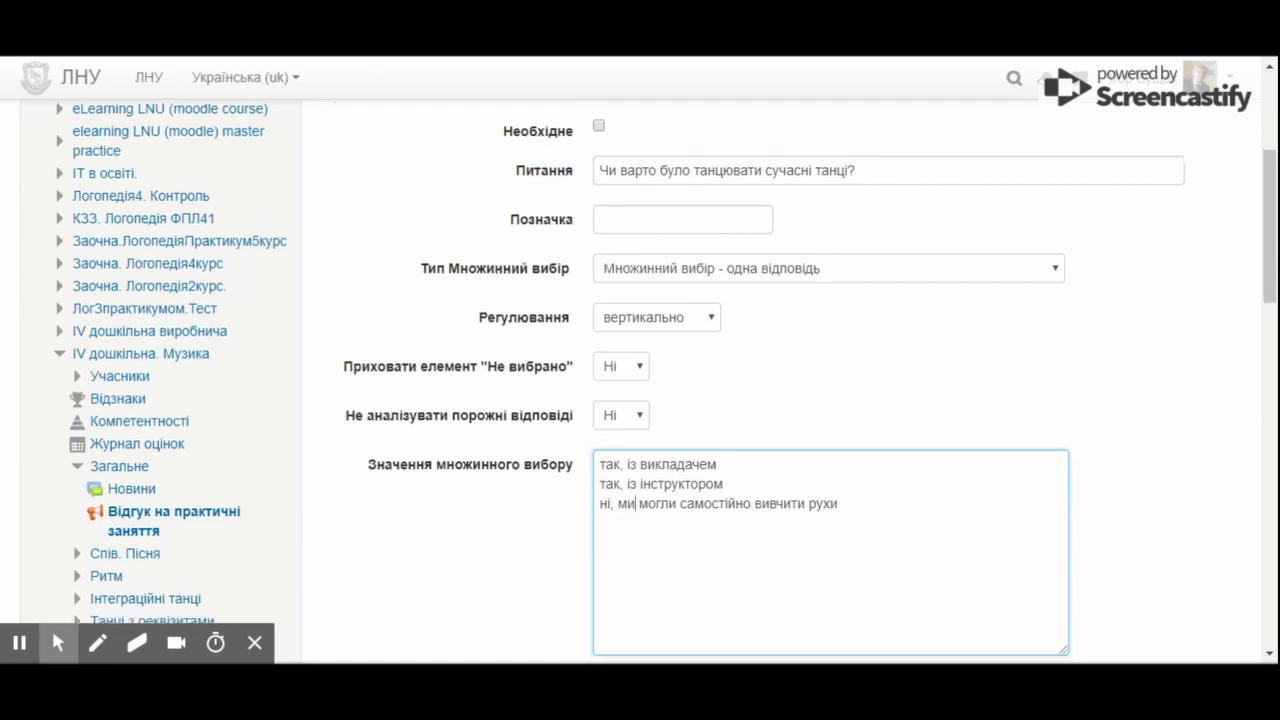
pyautogui.scroll(-3, 663, 517)
pyautogui.click(681, 549)
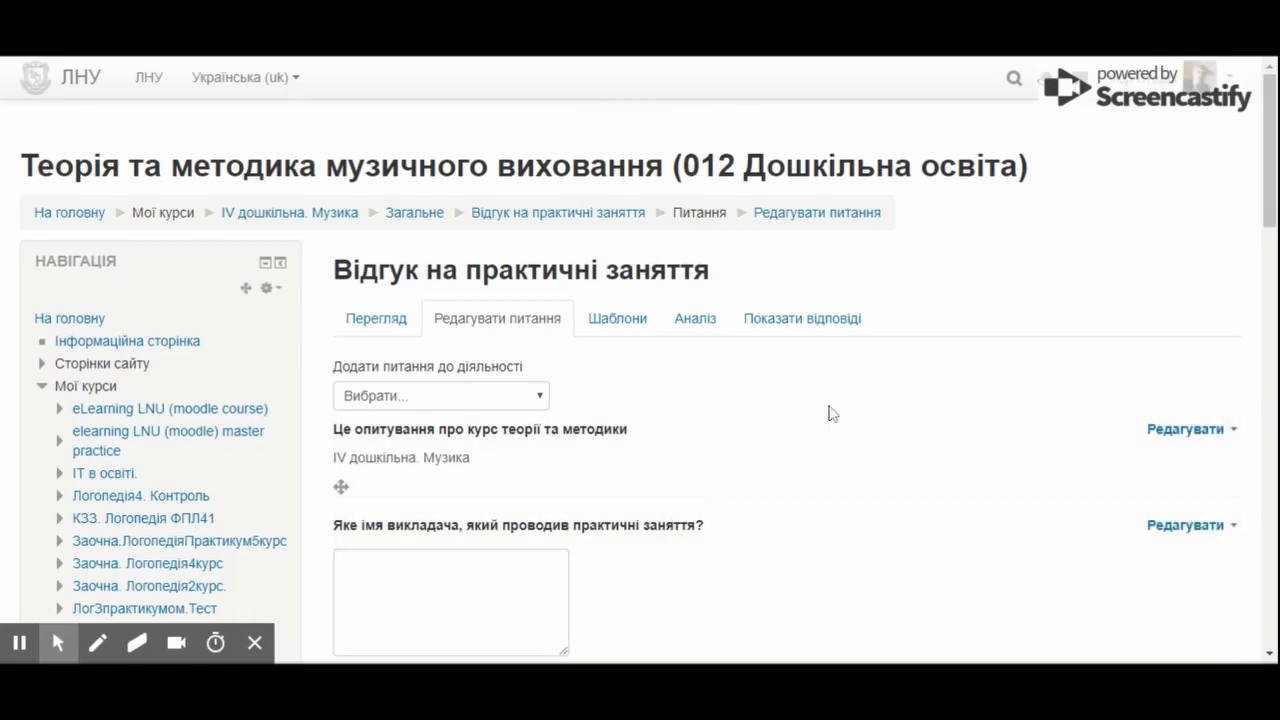
# Add a Напис item containing "Блок важких та складних питань" and save it
pyautogui.scroll(-4, 829, 414)
pyautogui.scroll(-4, 855, 402)
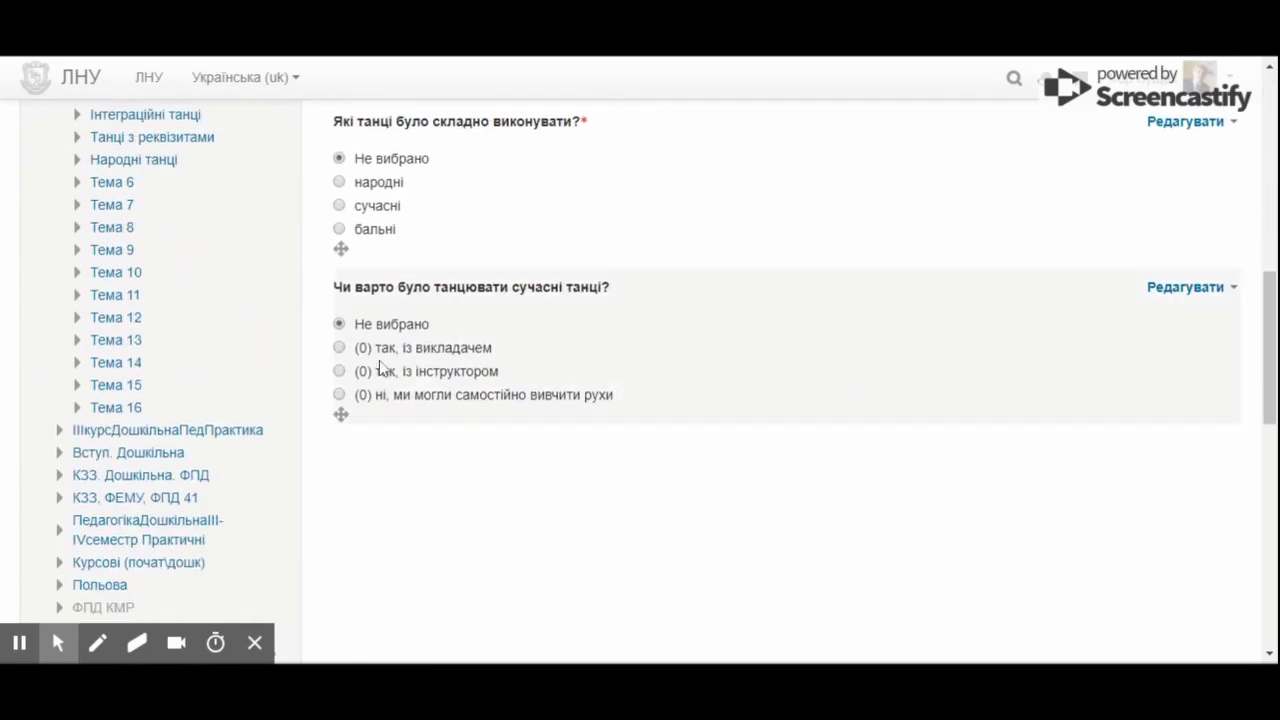
pyautogui.scroll(10, 571, 420)
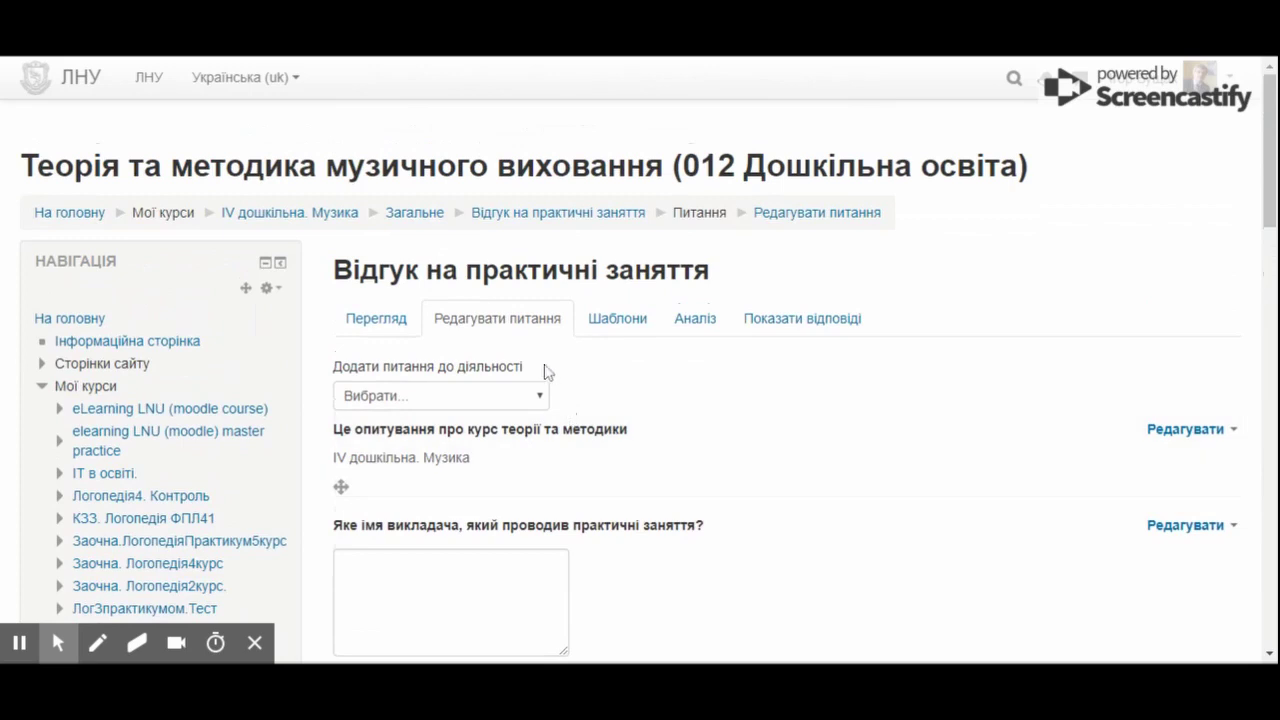
pyautogui.click(463, 393)
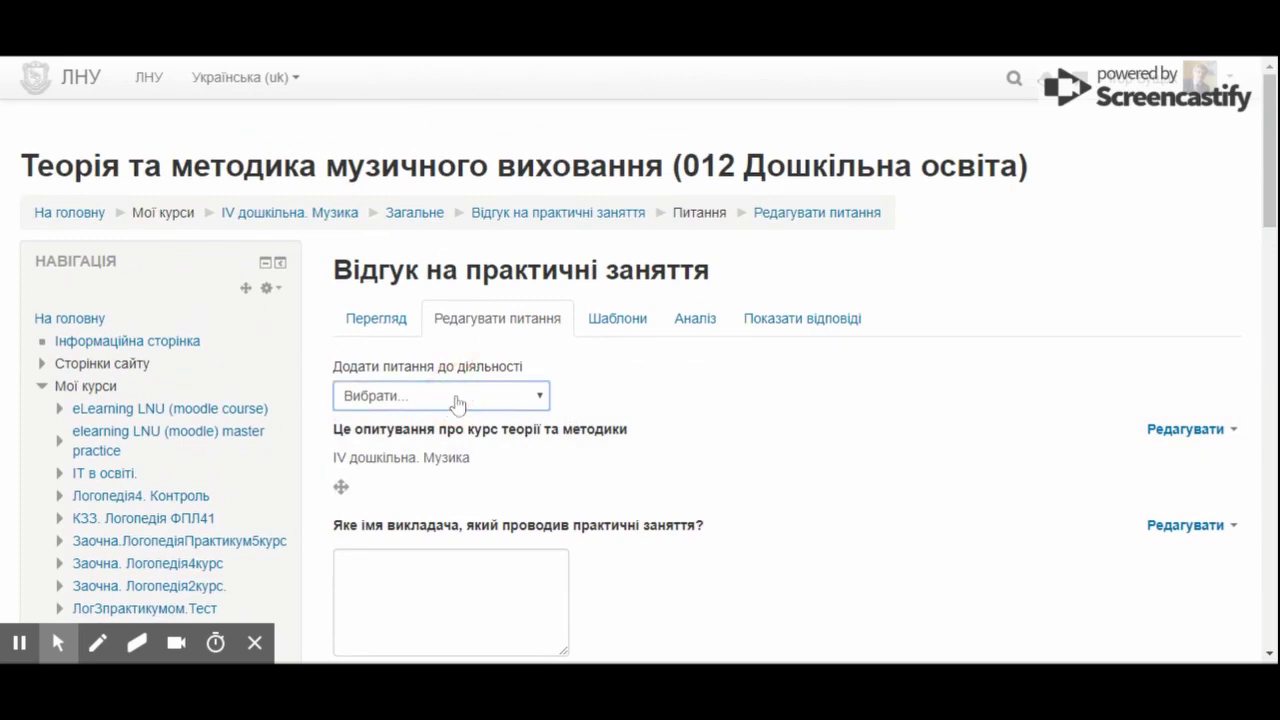
pyautogui.click(463, 537)
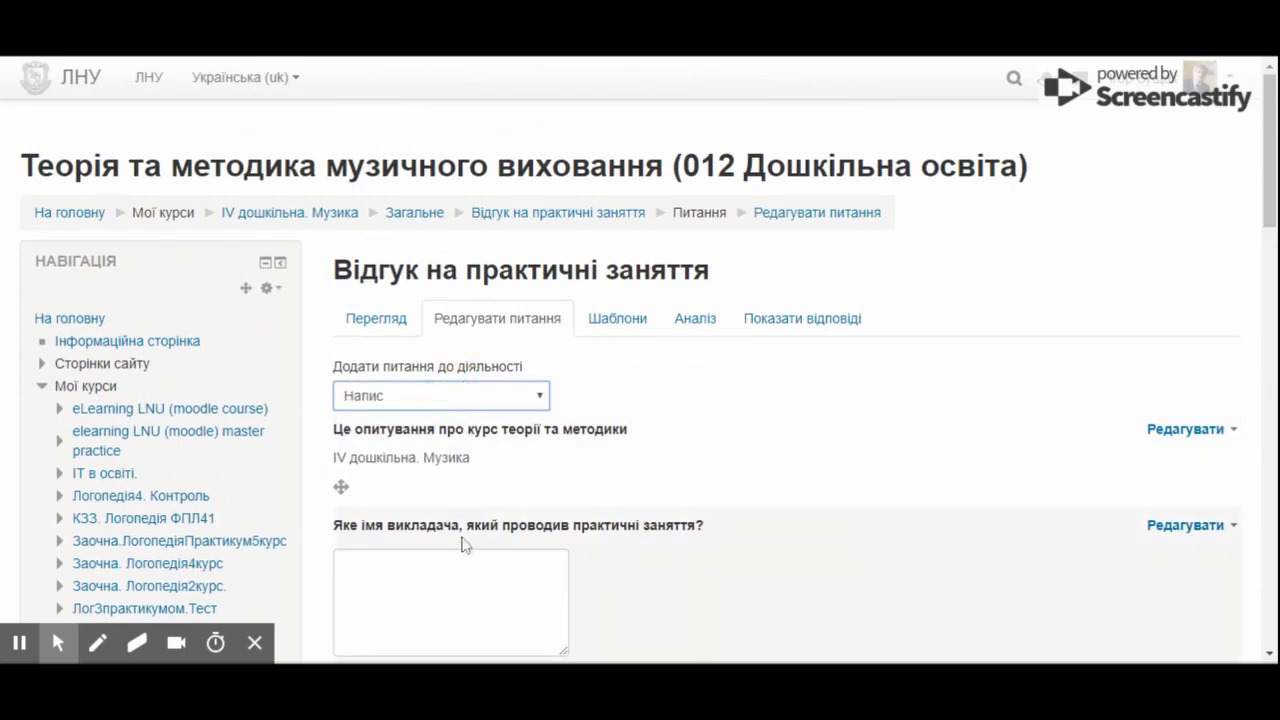
pyautogui.click(697, 573)
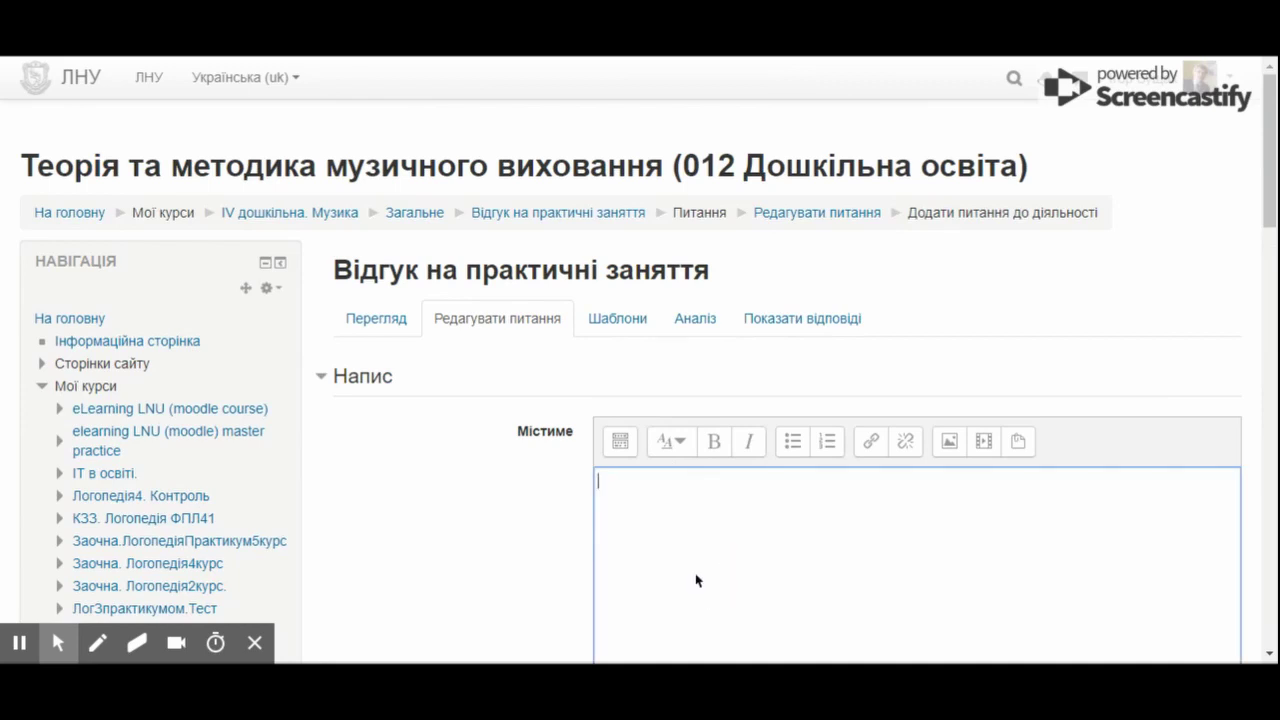
pyautogui.write('Блок важких та ')
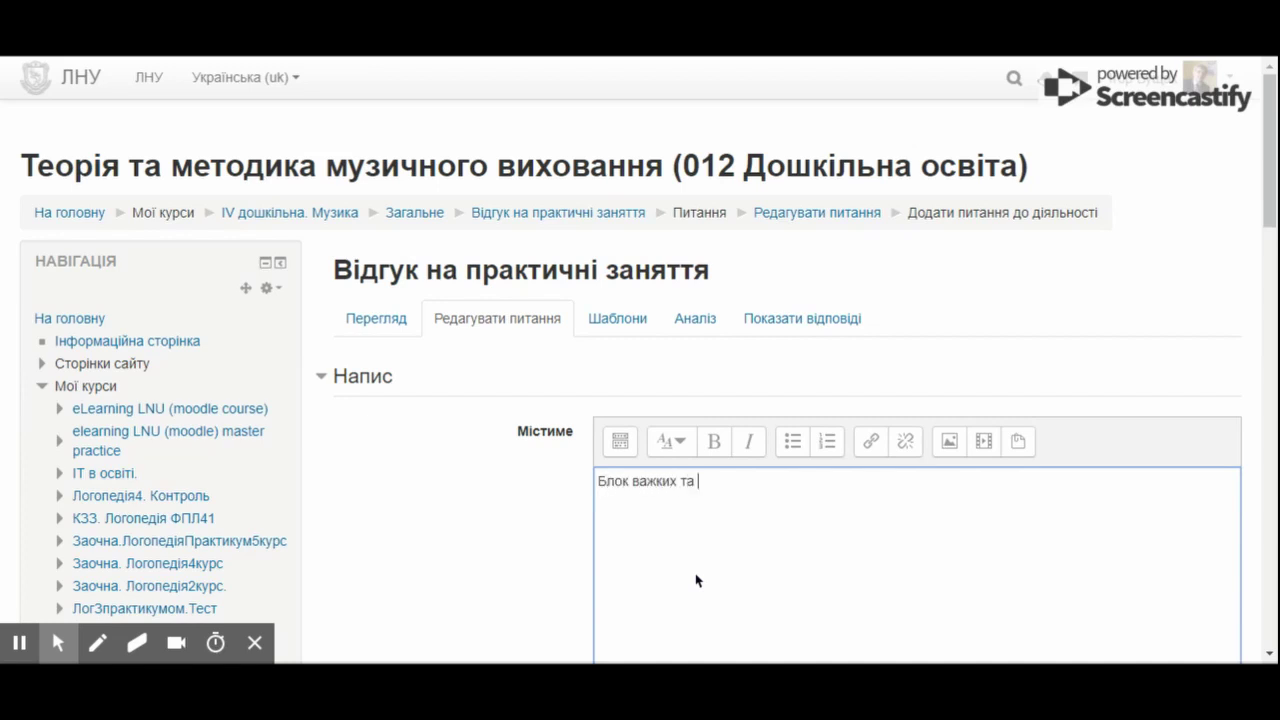
pyautogui.write('складних питань')
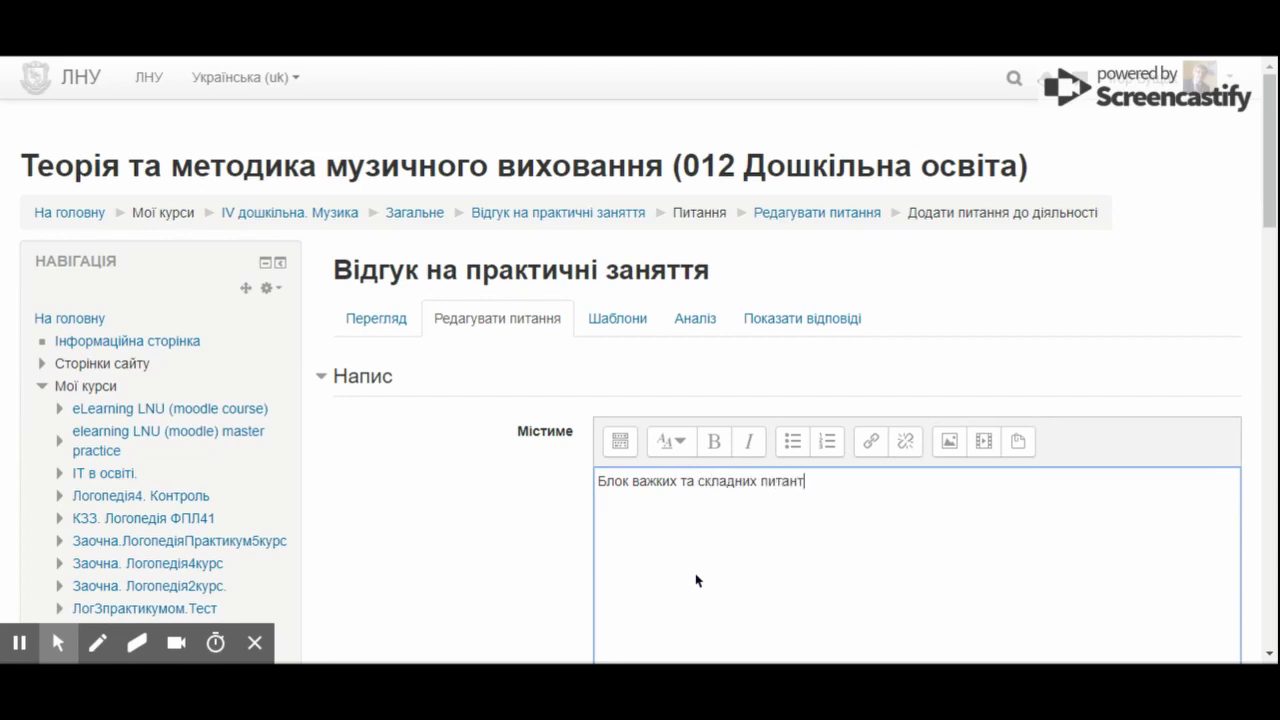
pyautogui.scroll(-5, 697, 580)
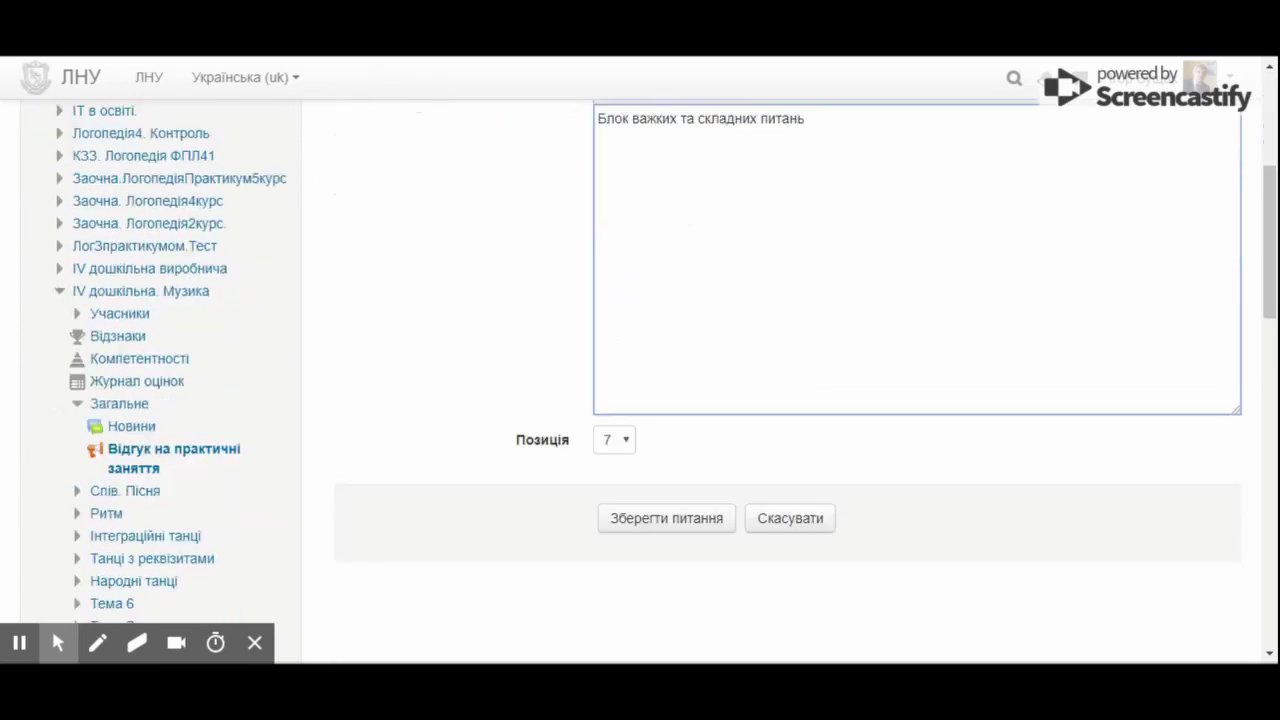
pyautogui.click(672, 392)
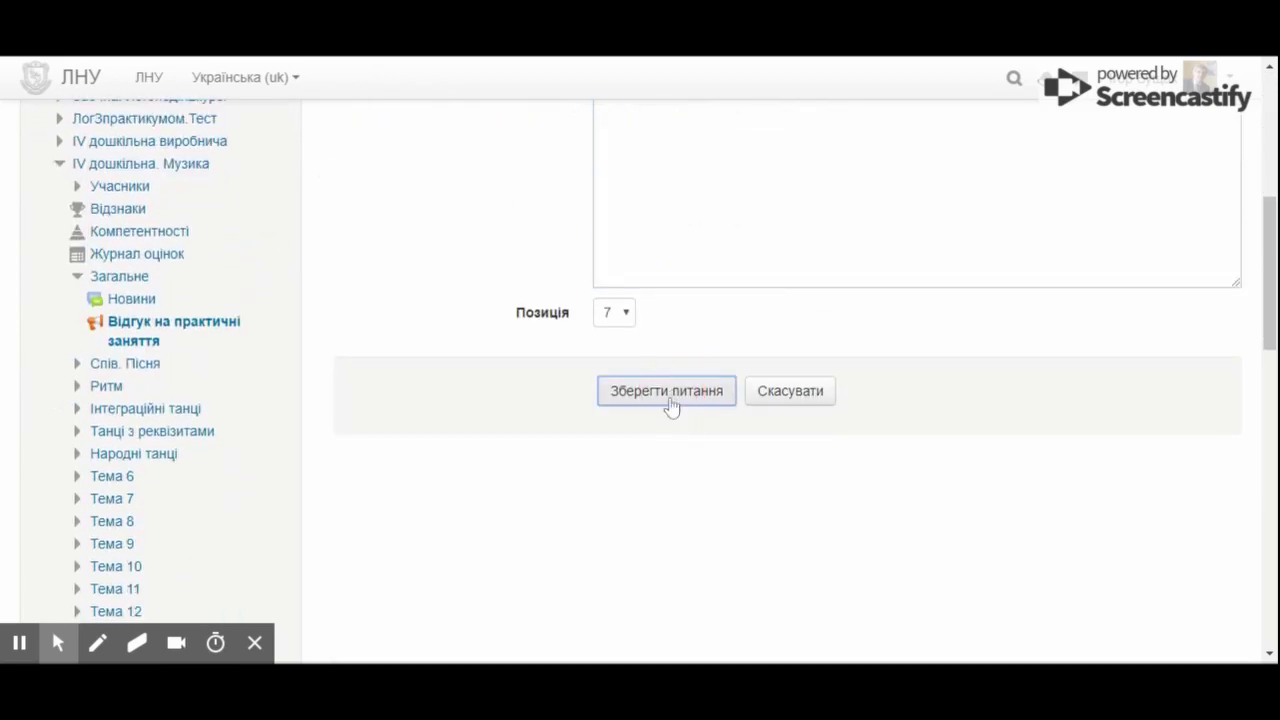
# Add a Перевірка (Captcha) item to the feedback questions and locate it at the end of the list
pyautogui.scroll(-6, 672, 407)
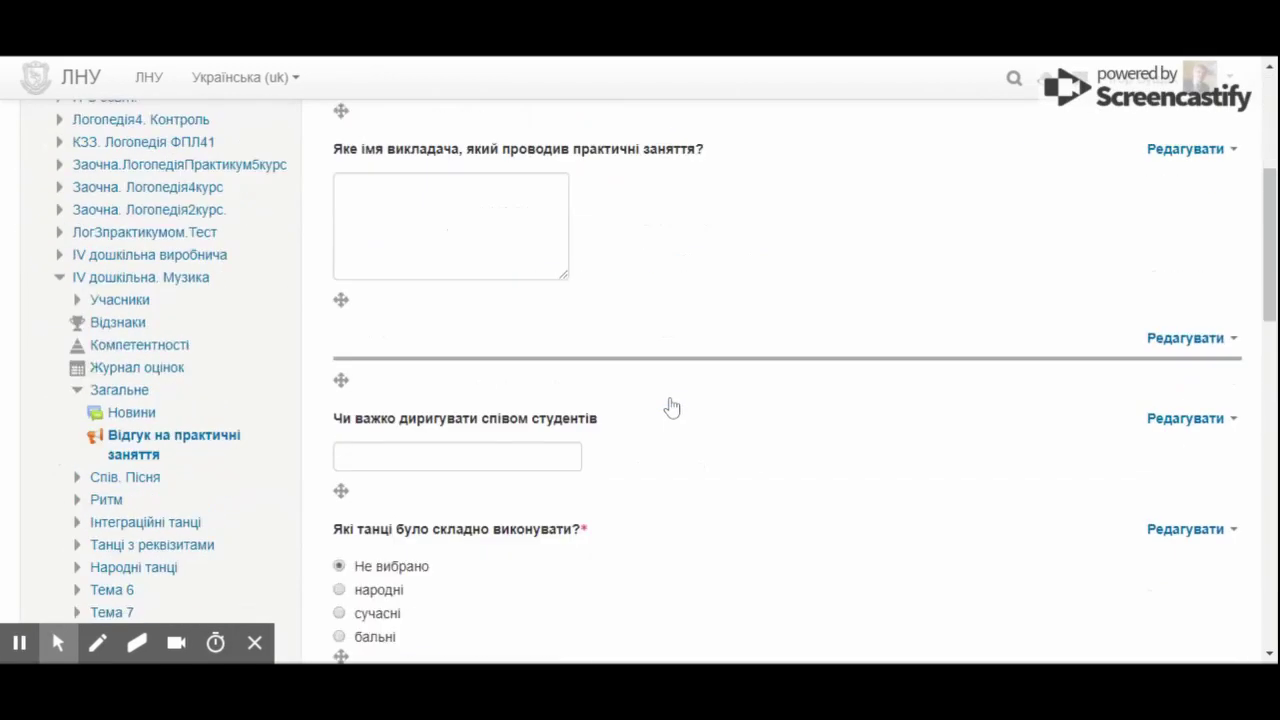
pyautogui.scroll(-3, 672, 407)
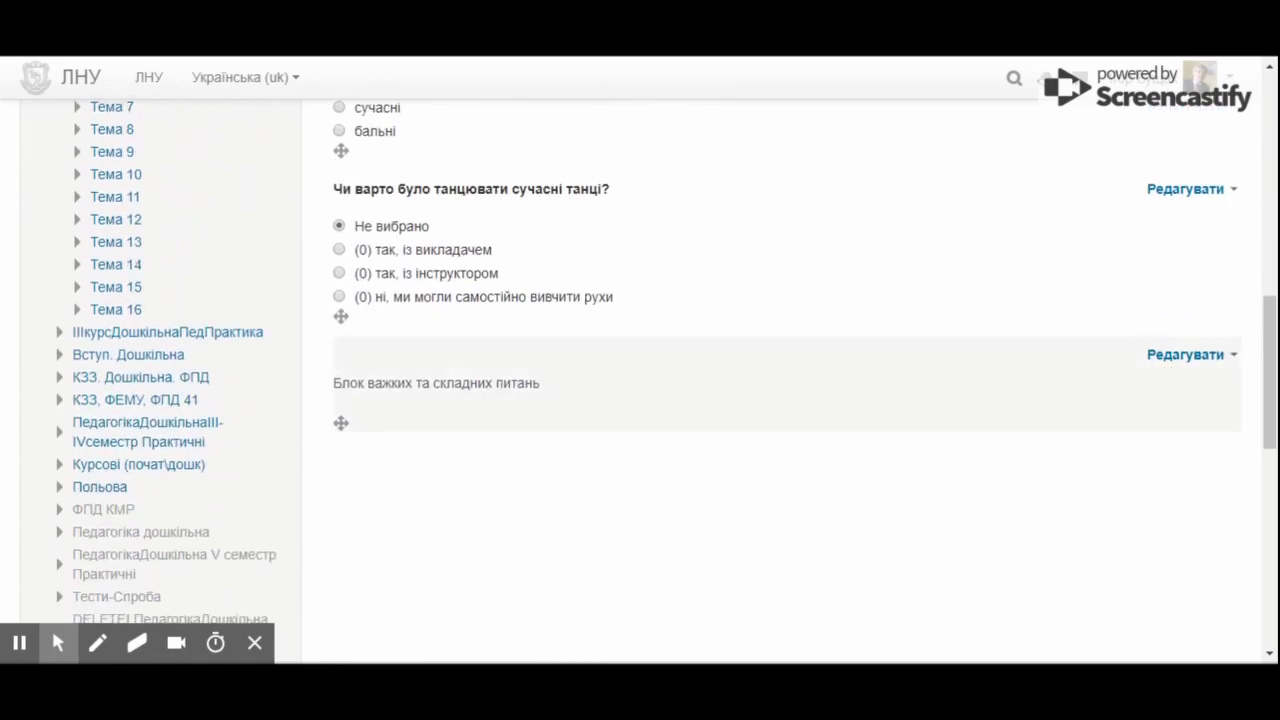
pyautogui.scroll(7, 345, 355)
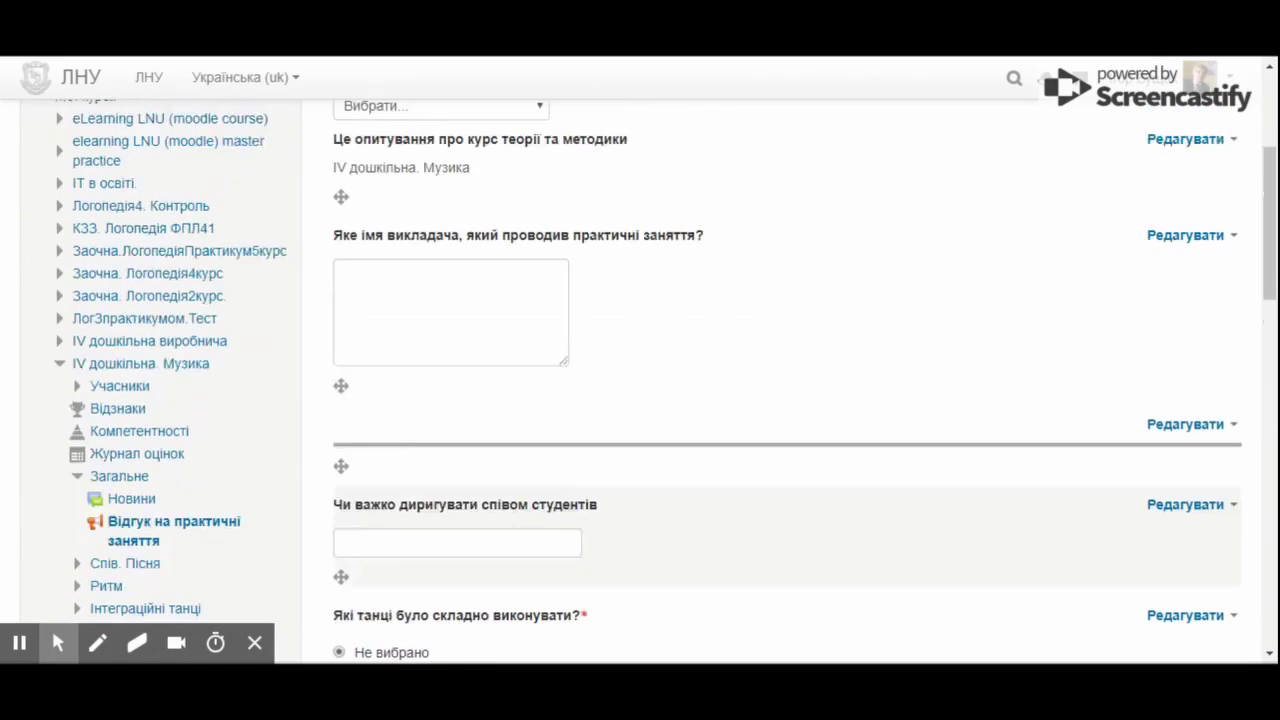
pyautogui.click(384, 201)
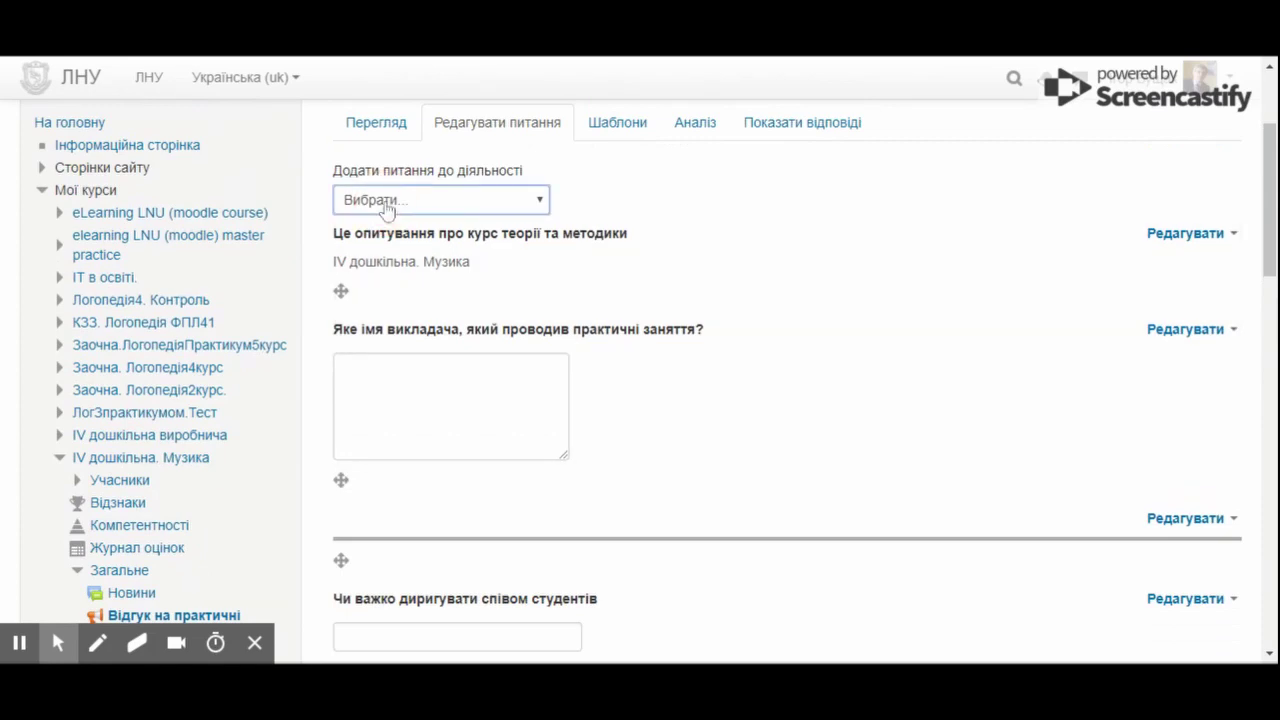
pyautogui.click(485, 212)
pyautogui.click(465, 215)
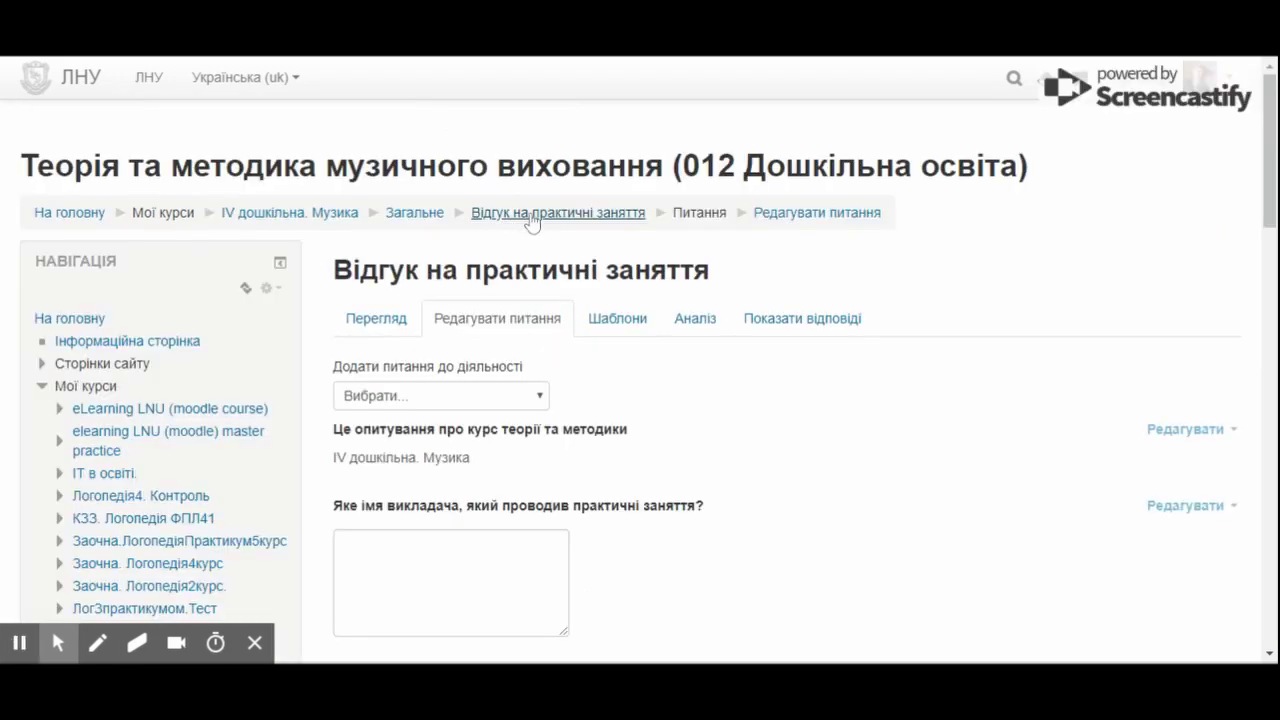
pyautogui.scroll(-11, 1051, 391)
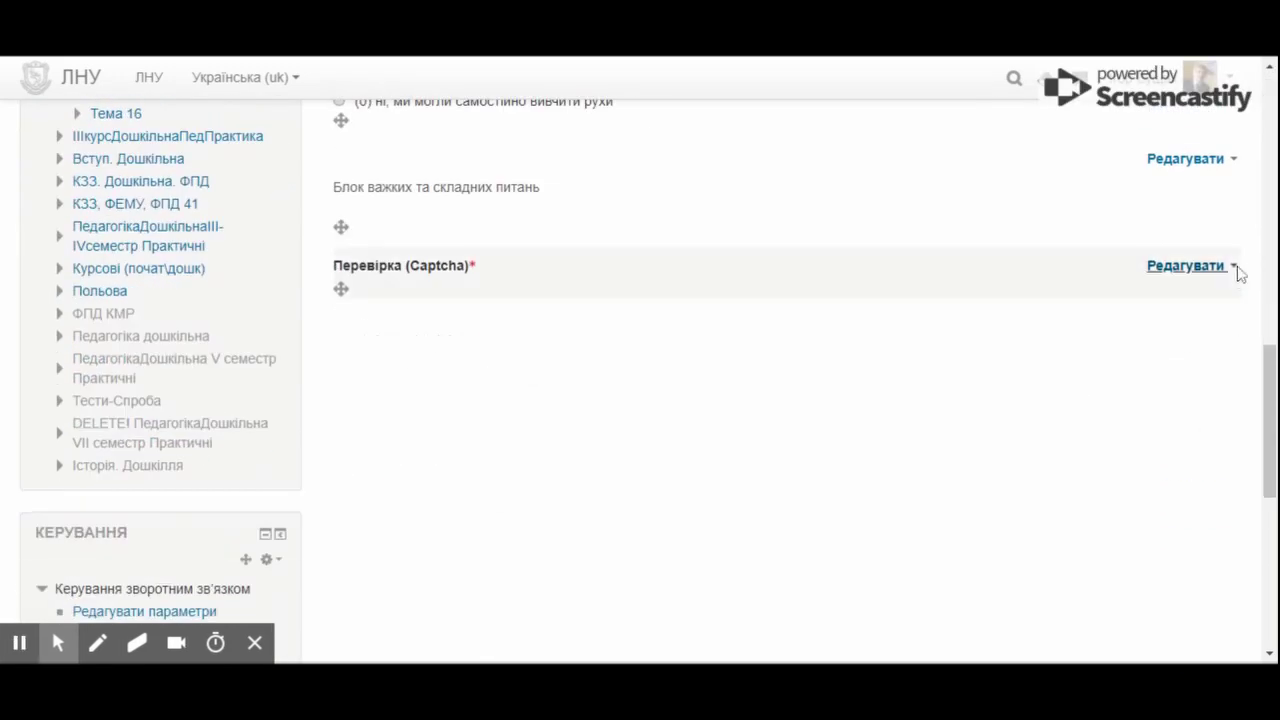
# Delete the Перевірка (Captcha) item from the feedback questions and confirm the deletion
pyautogui.click(1238, 273)
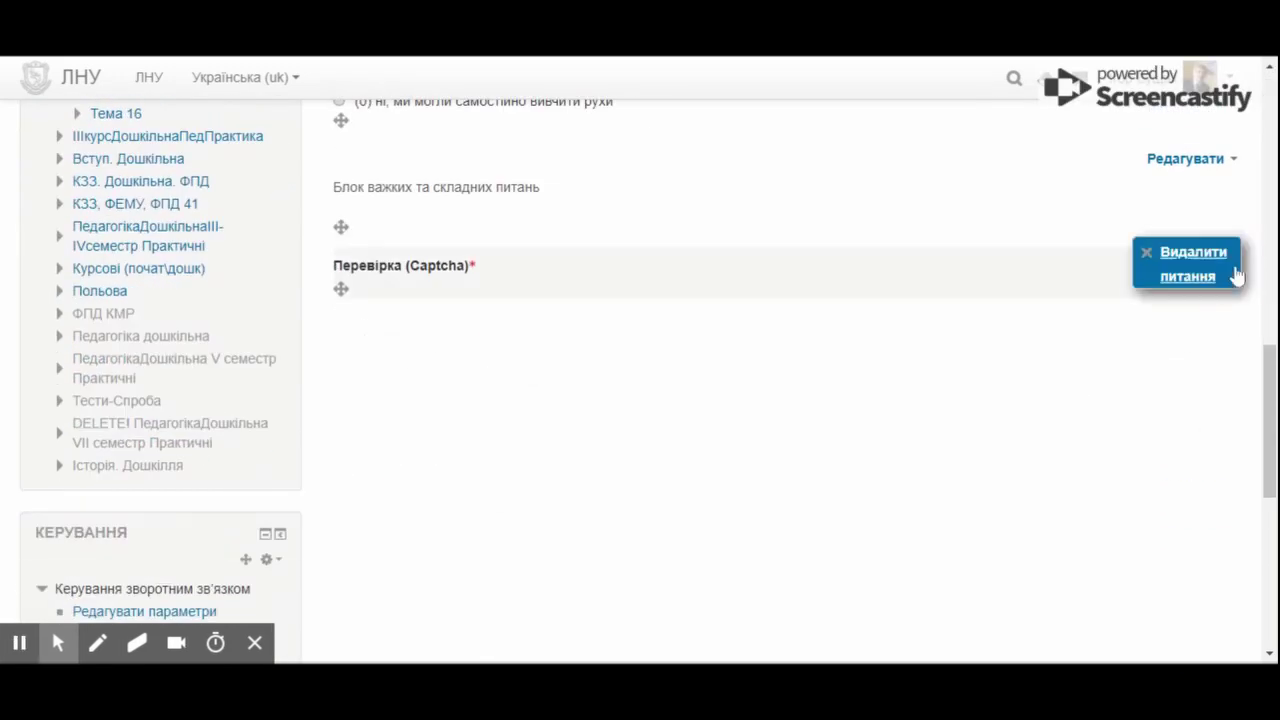
pyautogui.click(1232, 276)
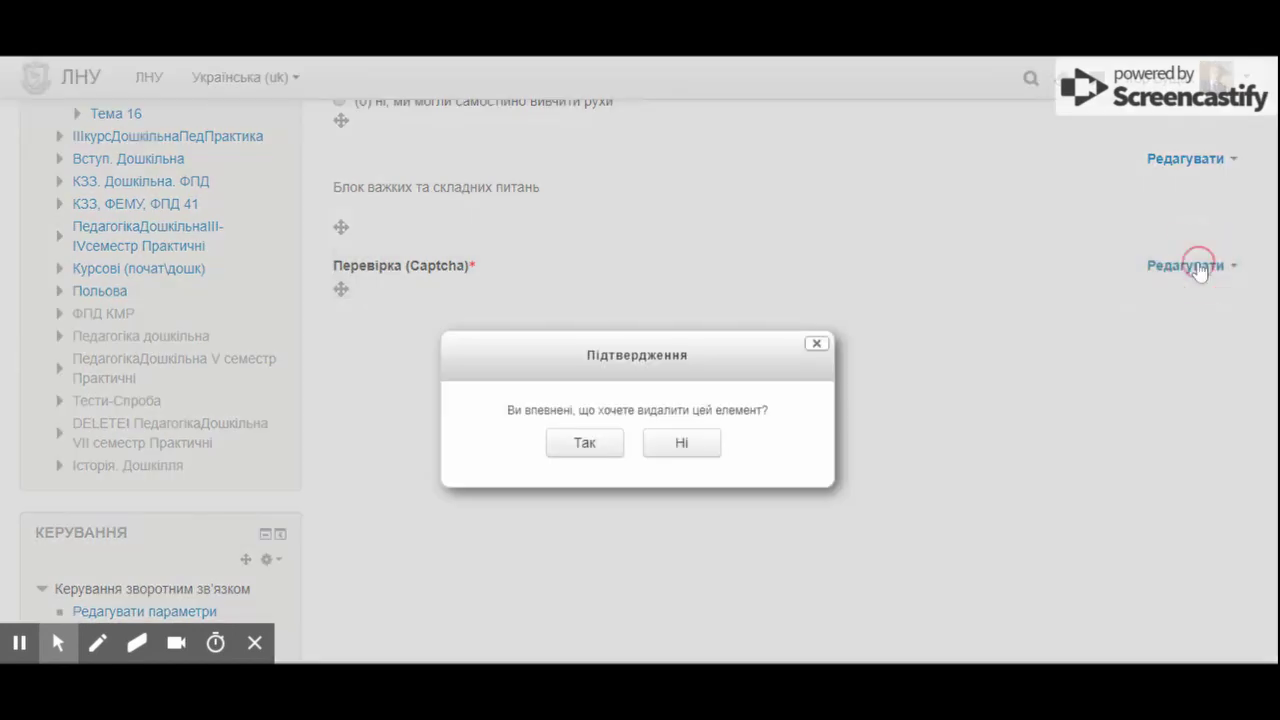
pyautogui.click(575, 445)
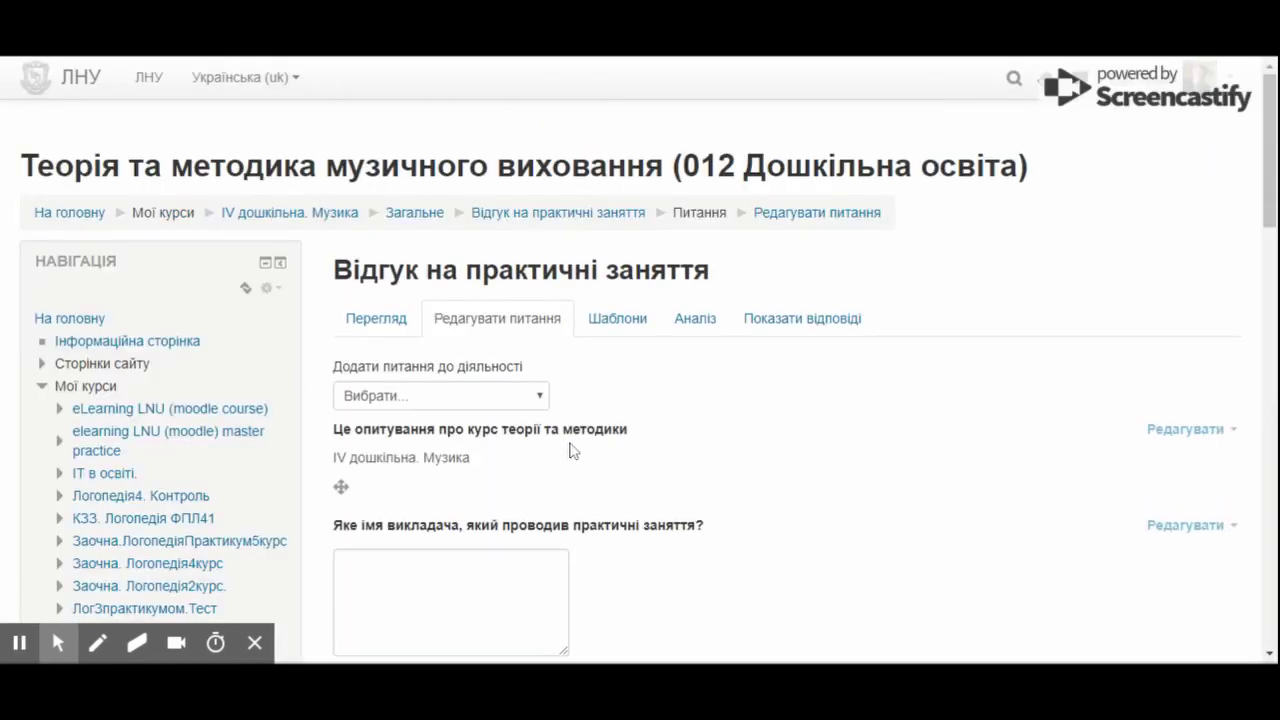
pyautogui.scroll(-20, 1097, 406)
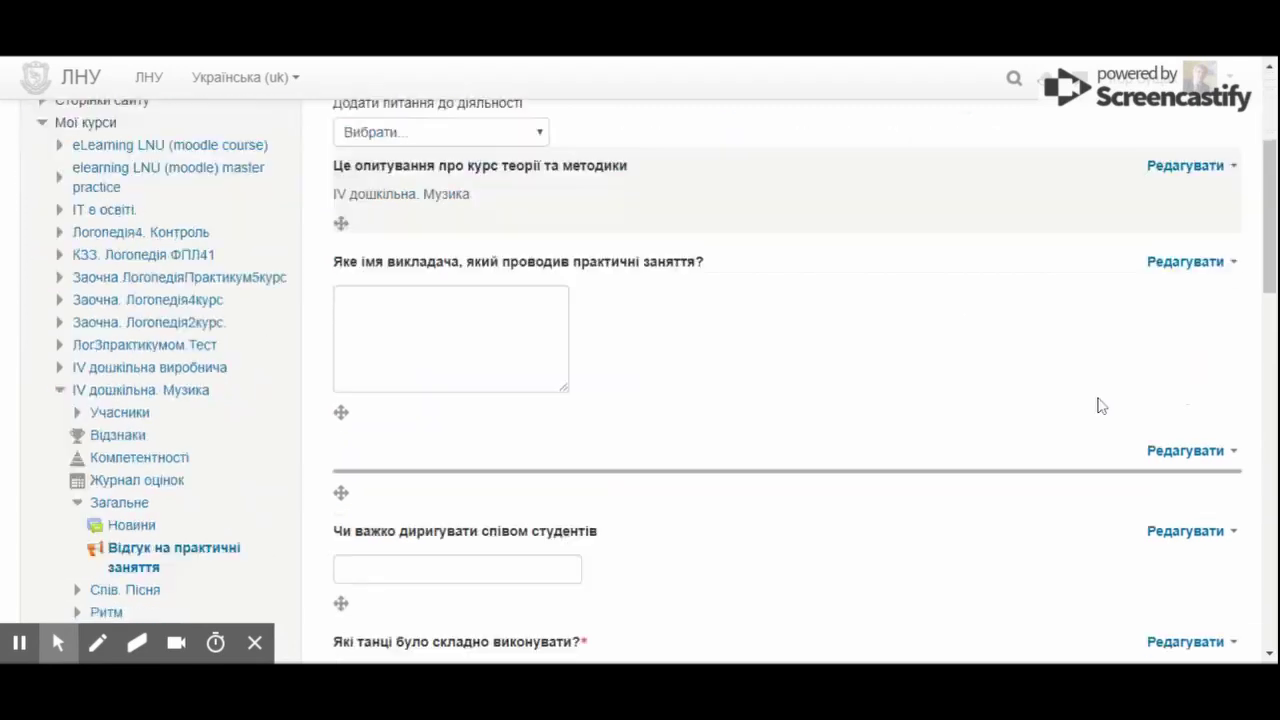
pyautogui.scroll(3, 1097, 406)
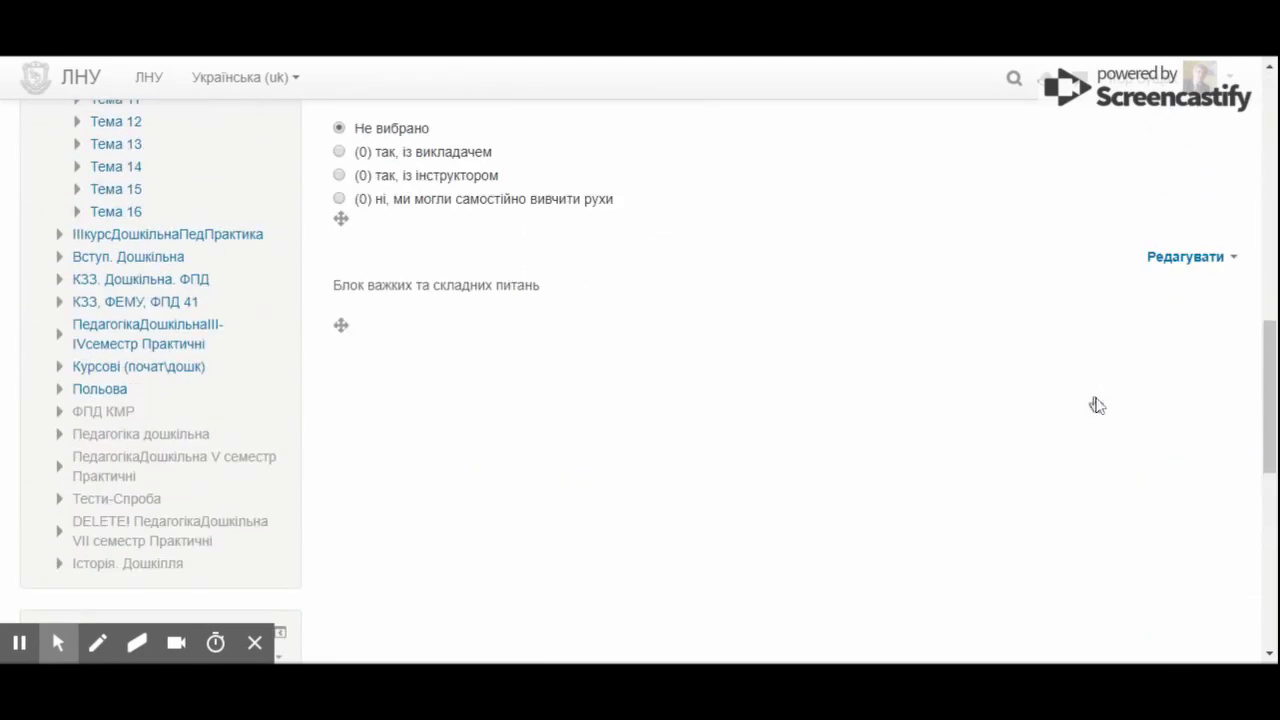
pyautogui.scroll(15, 1097, 405)
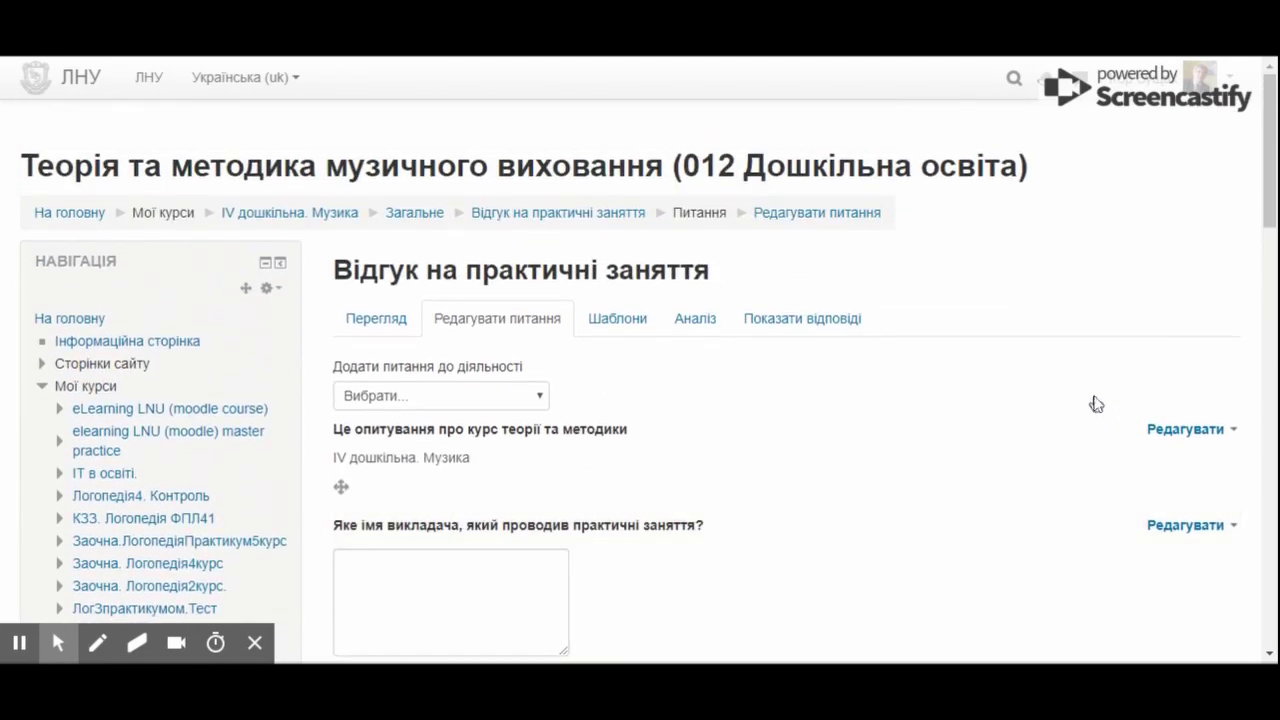
# Add a Числова відповідь item with the question text "Скільки півтонів в октаві"
pyautogui.click(457, 397)
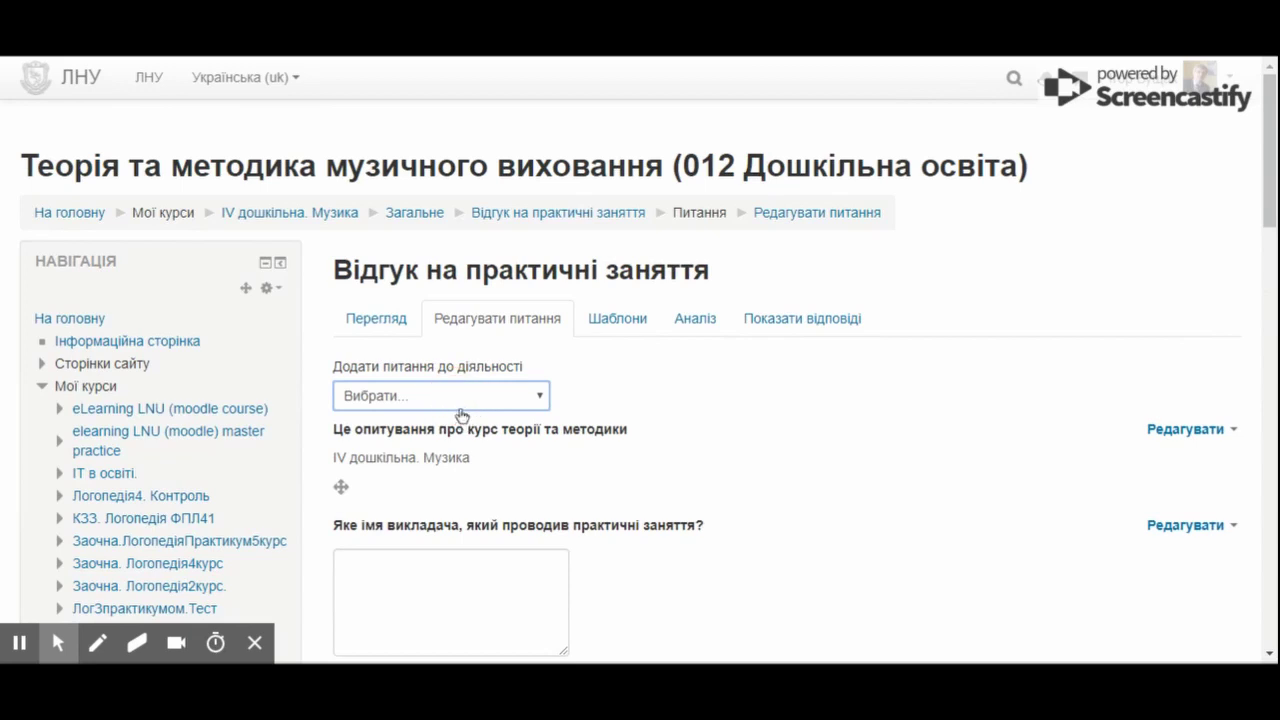
pyautogui.click(460, 415)
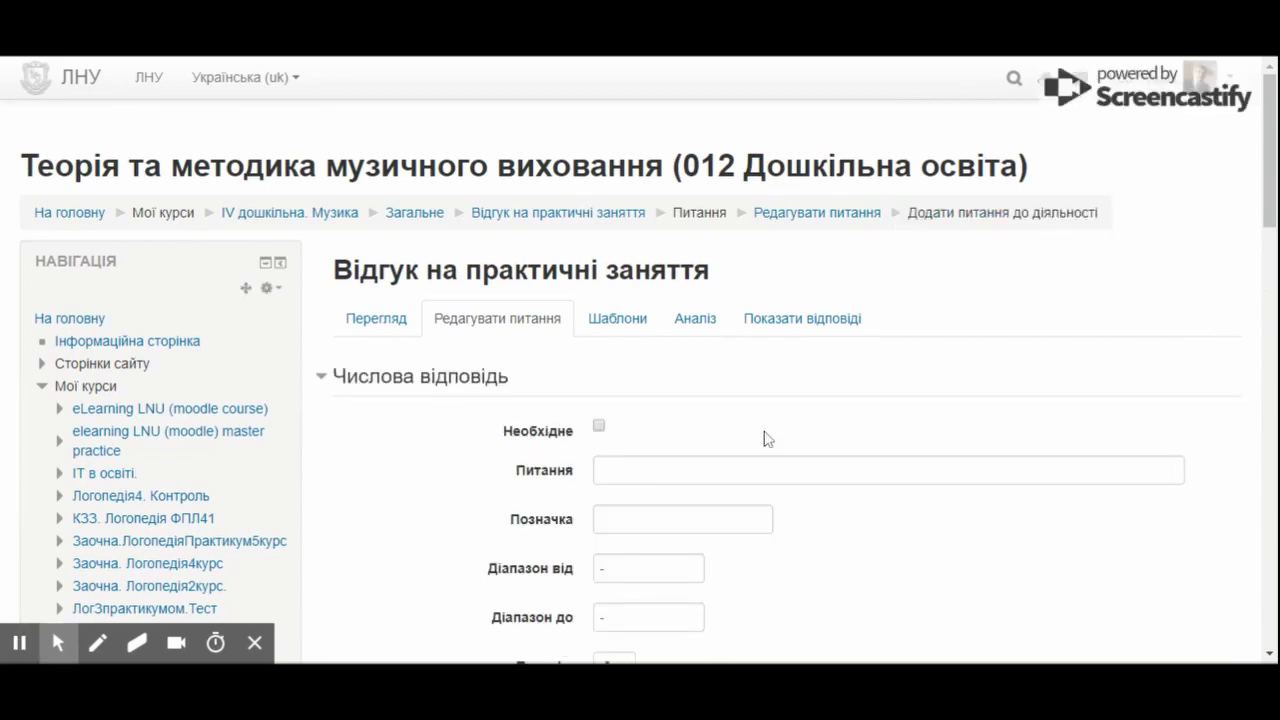
pyautogui.click(746, 466)
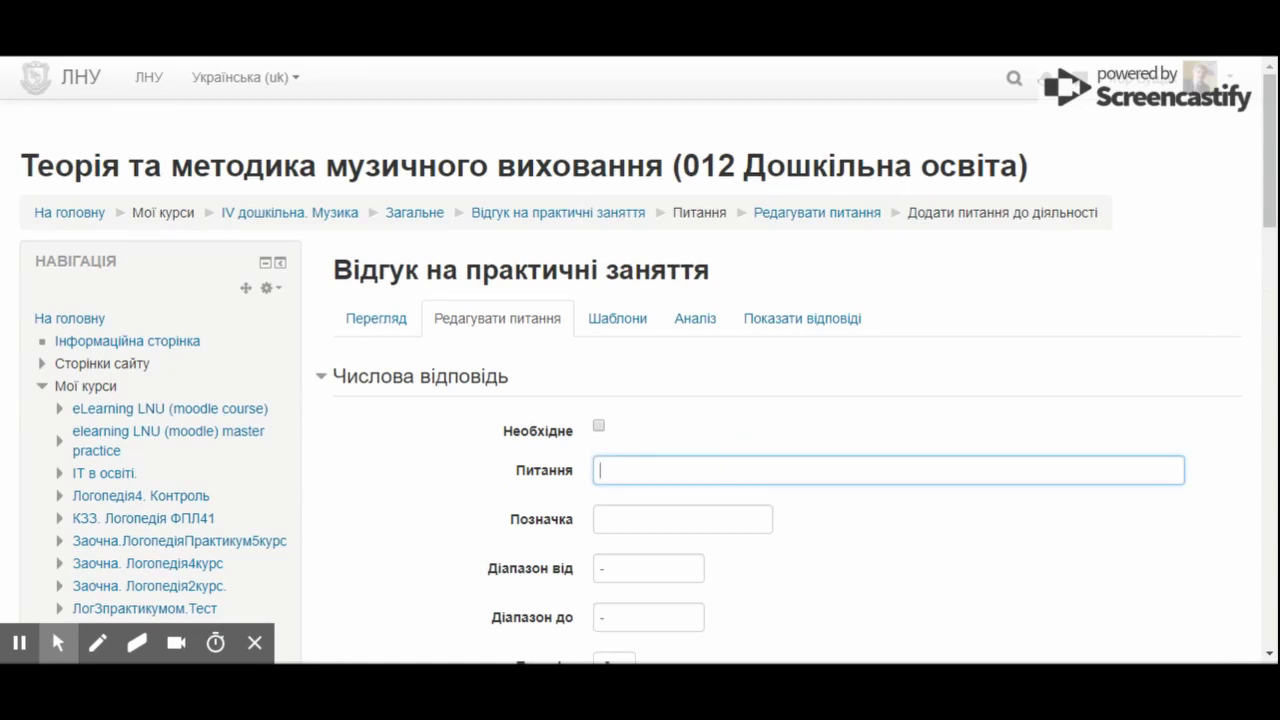
pyautogui.write('Скільки півтонів')
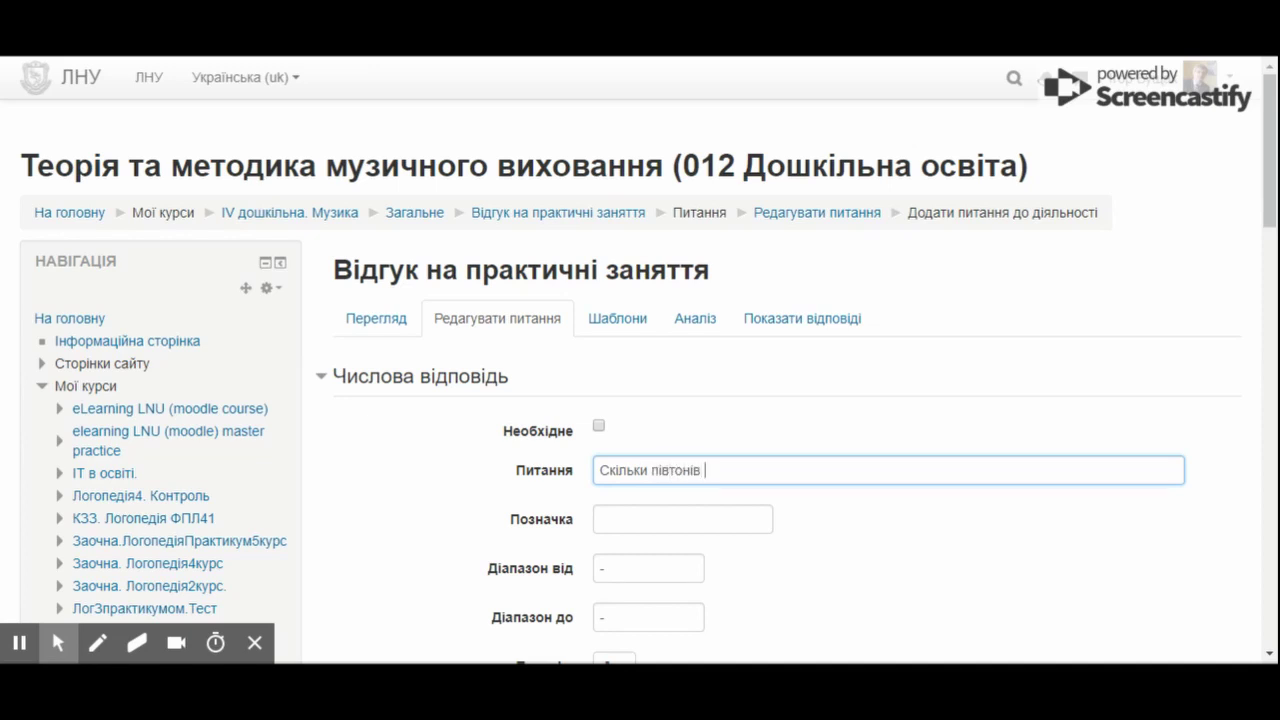
pyautogui.write(' в октаві')
# Set the numeric answer's range from 2 to 32 and save the question
pyautogui.scroll(-3, 991, 423)
pyautogui.click(557, 280)
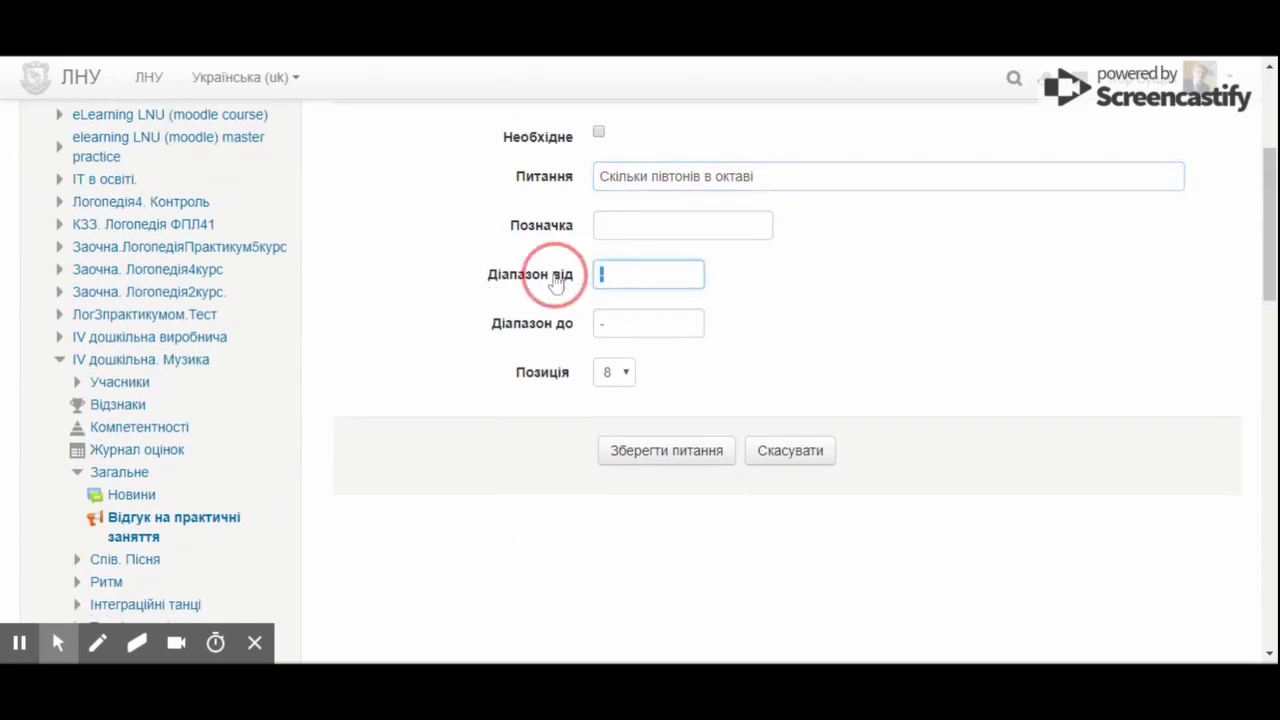
pyautogui.write('2')
pyautogui.click(527, 320)
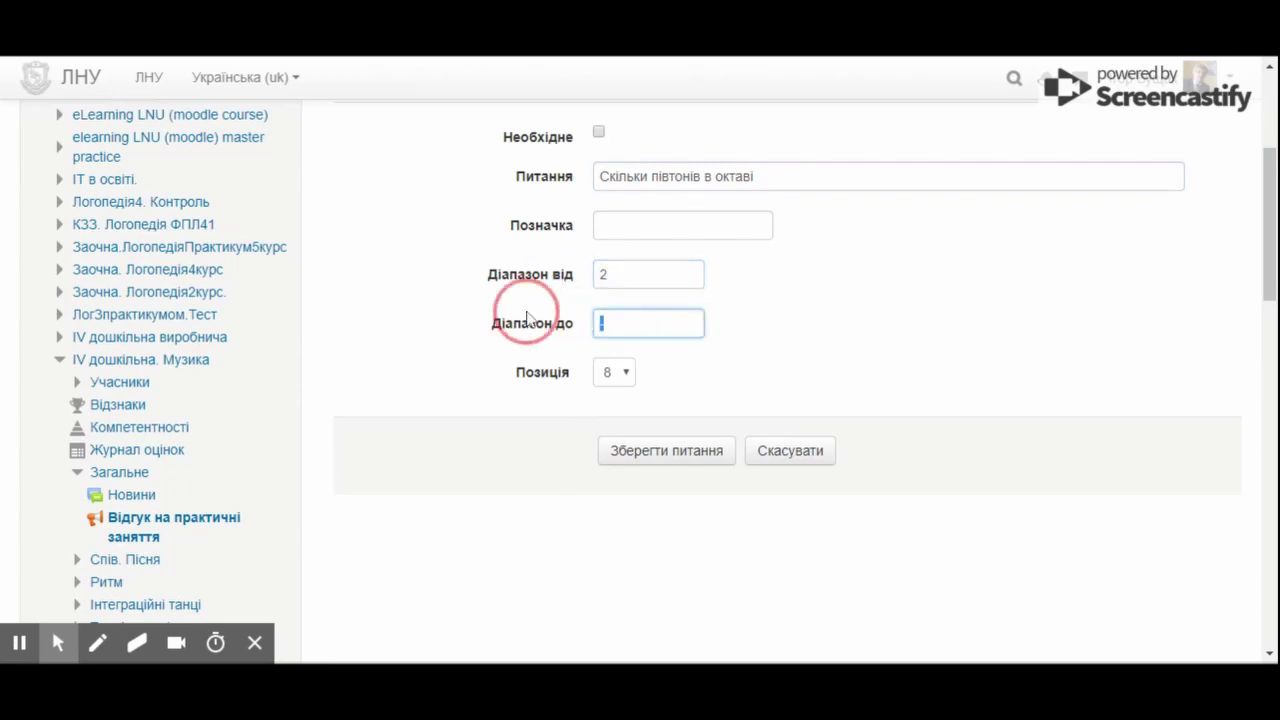
pyautogui.write('32')
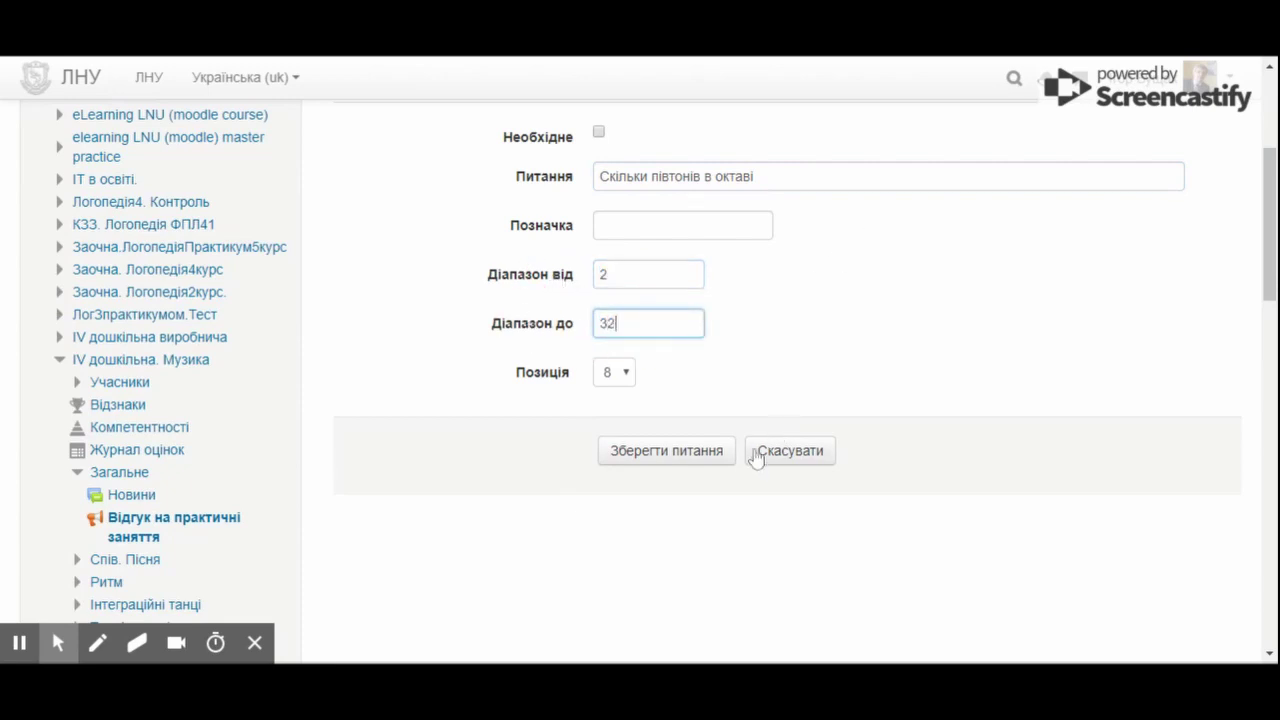
pyautogui.click(660, 463)
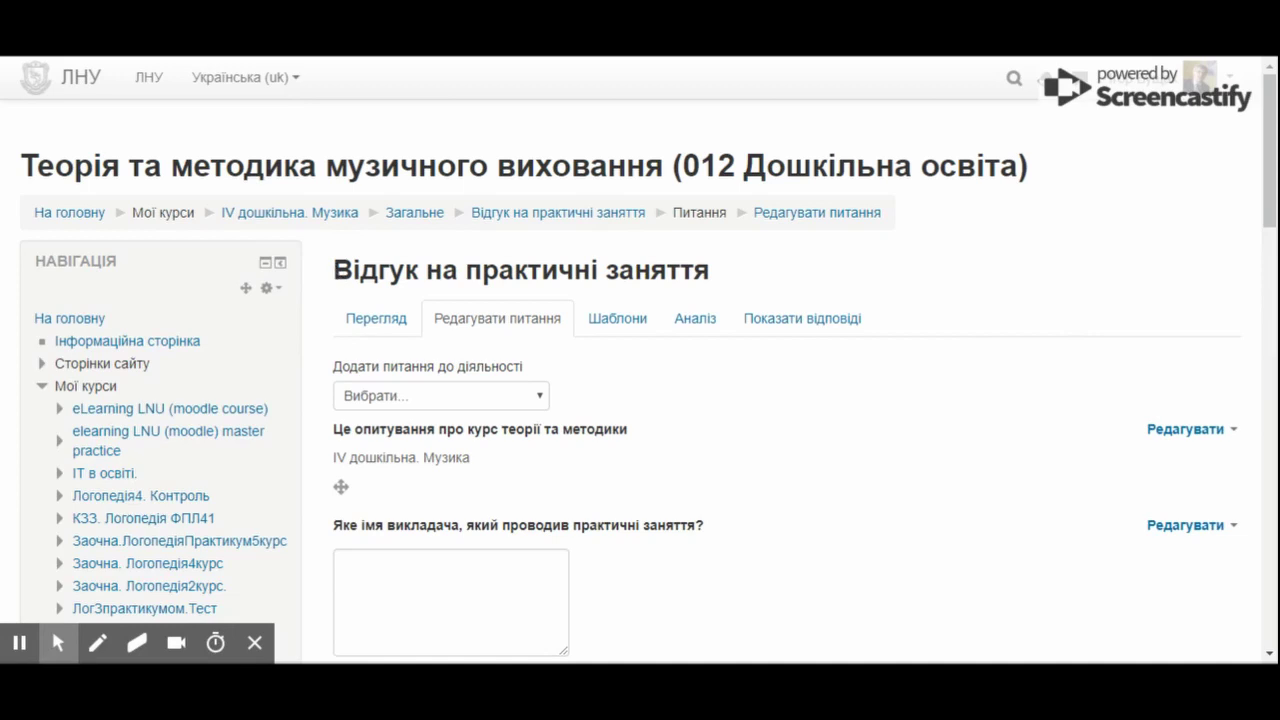
# Switch to the student role to try out the feedback activity
pyautogui.moveTo(335, 270); pyautogui.dragTo(720, 276)
pyautogui.click(716, 276)
pyautogui.click(1232, 77)
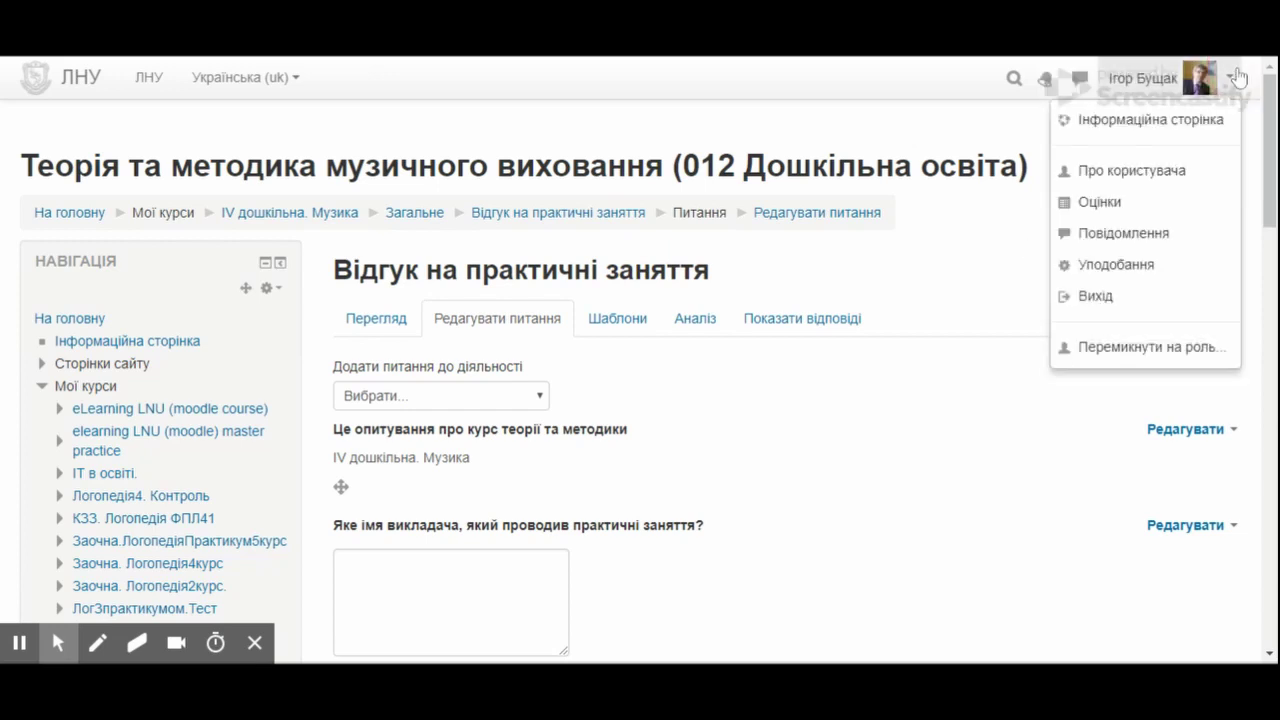
pyautogui.click(1116, 348)
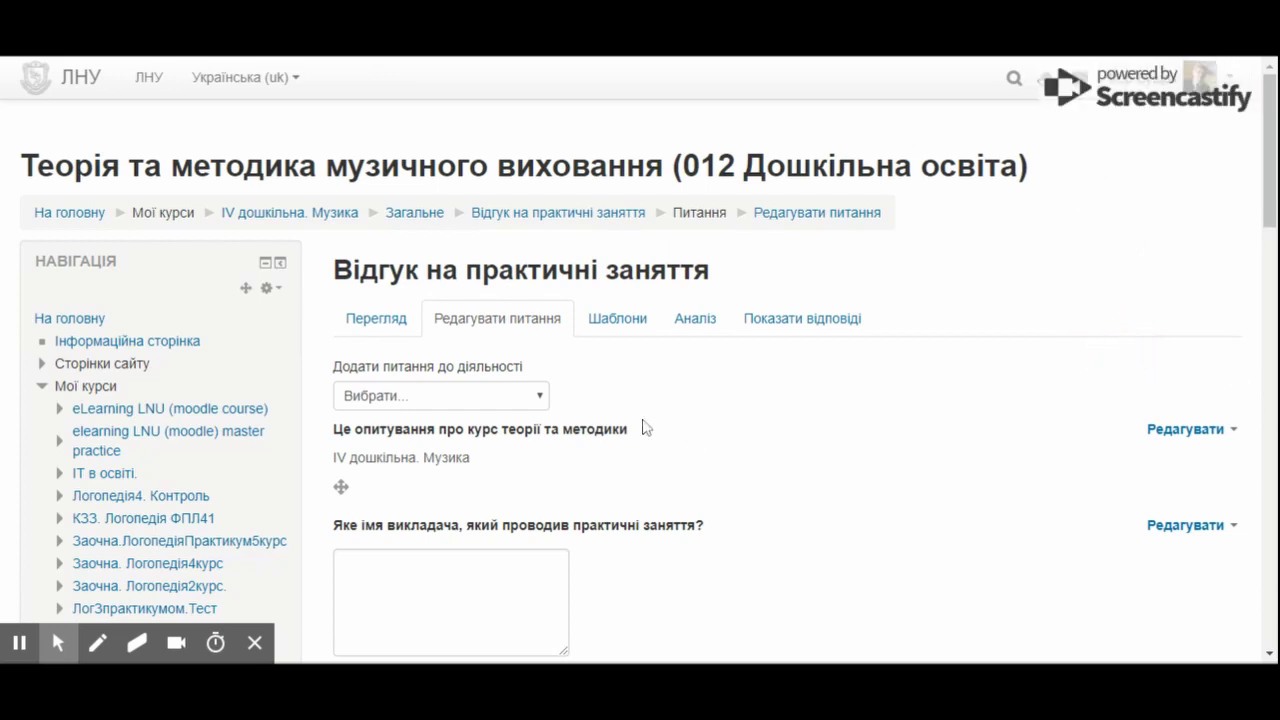
pyautogui.click(432, 431)
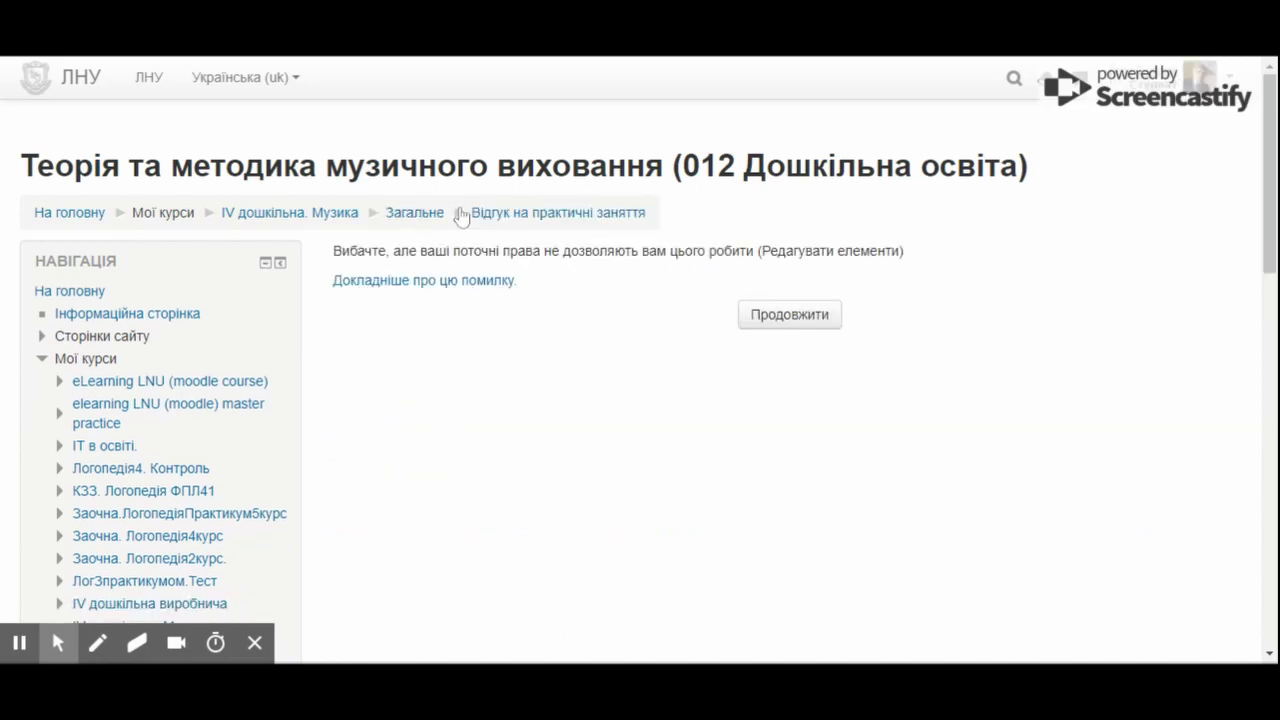
# From the course page, open the "Відгук на практичні заняття" activity and start answering its questions
pyautogui.click(405, 219)
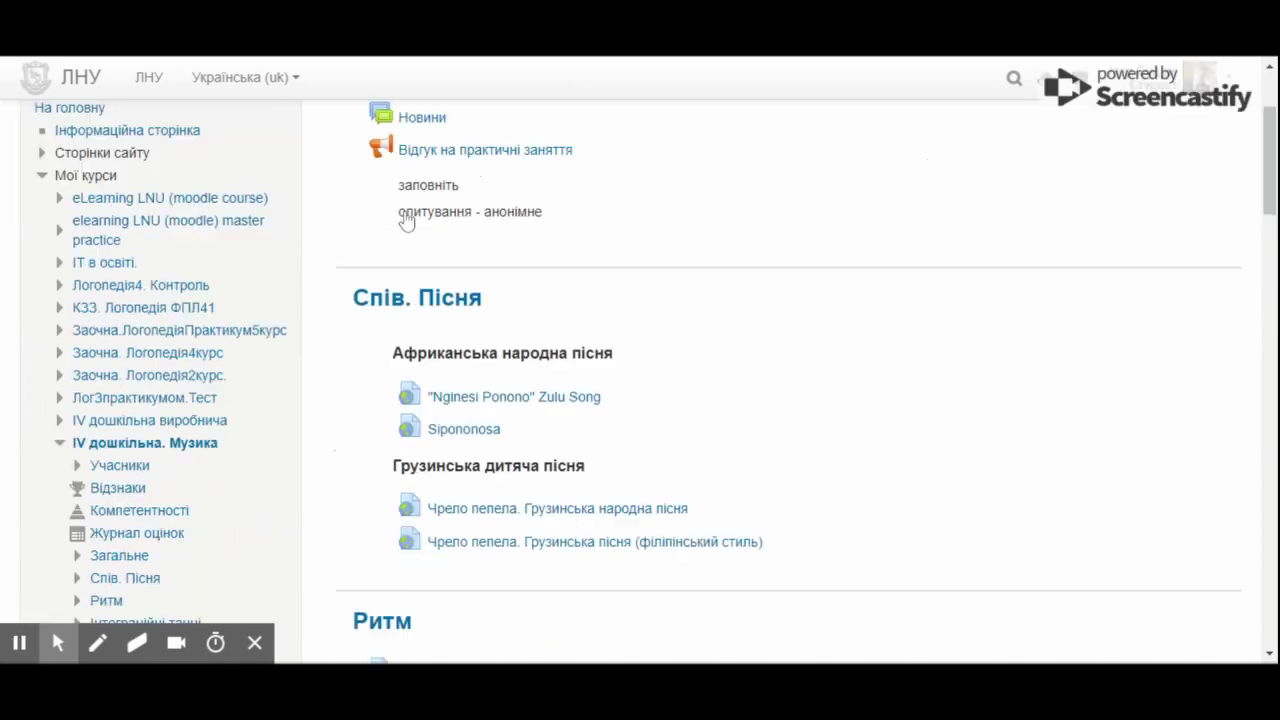
pyautogui.scroll(2, 838, 367)
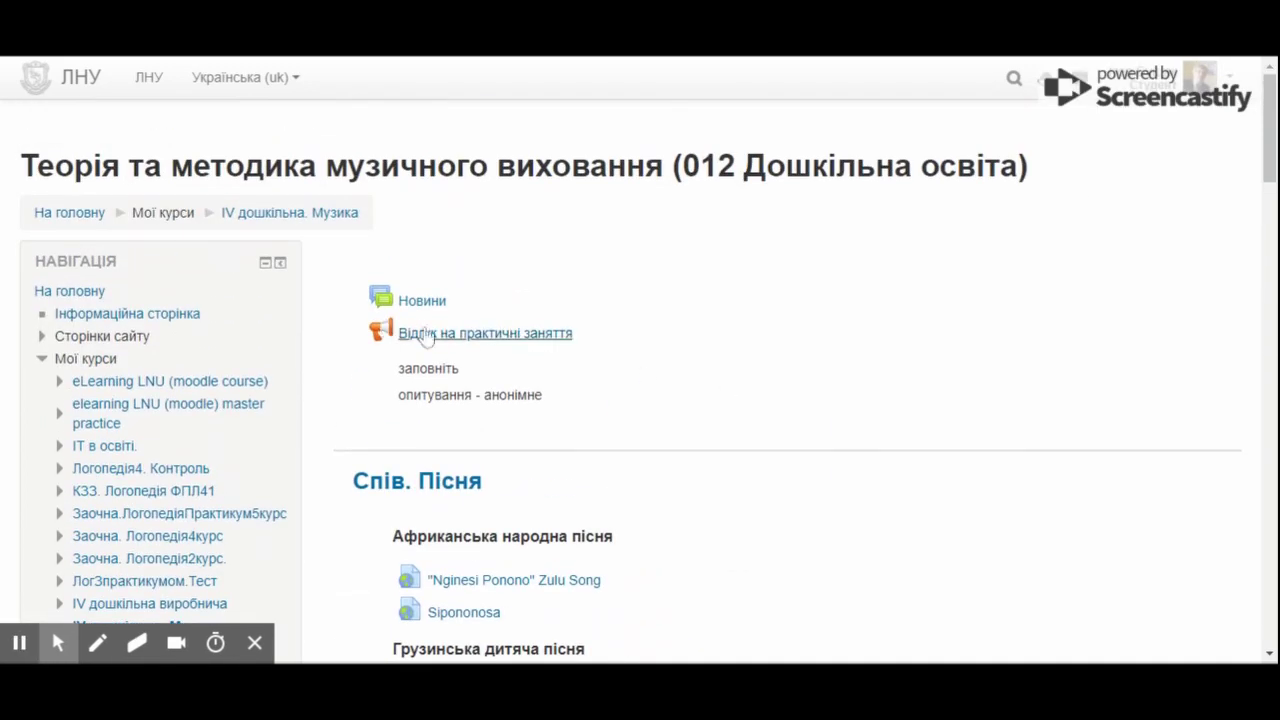
pyautogui.click(460, 338)
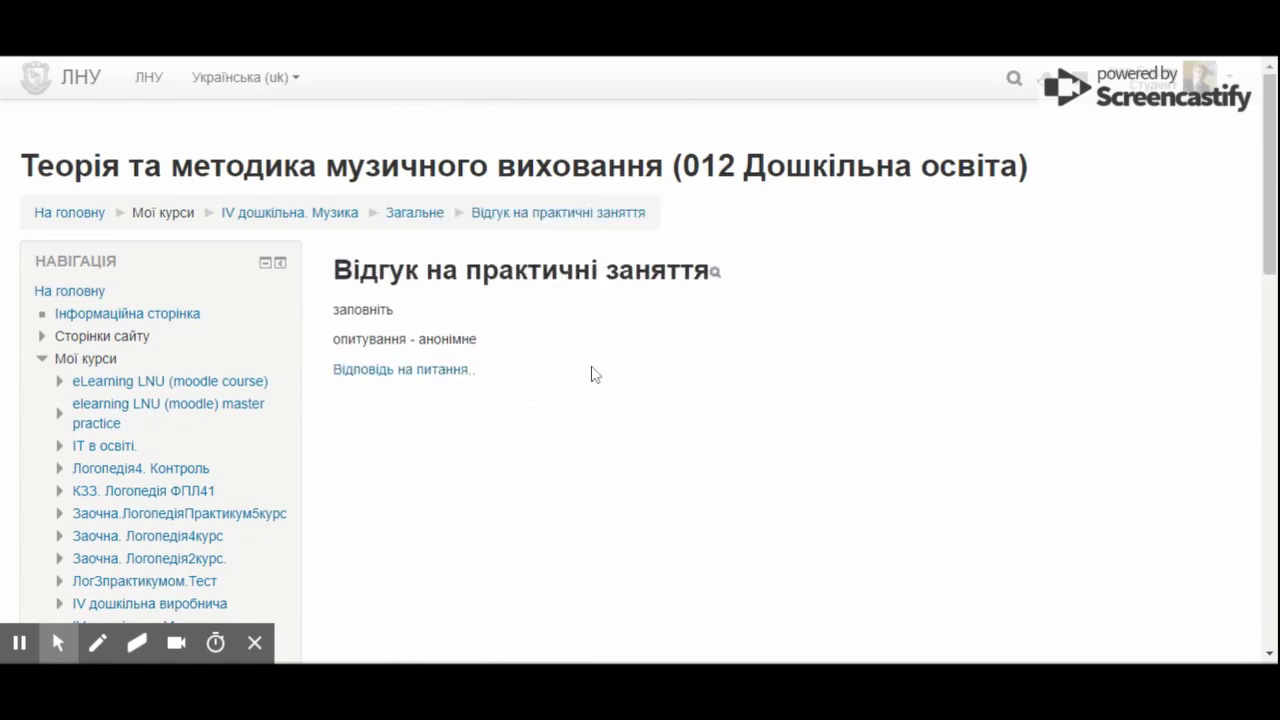
pyautogui.click(380, 378)
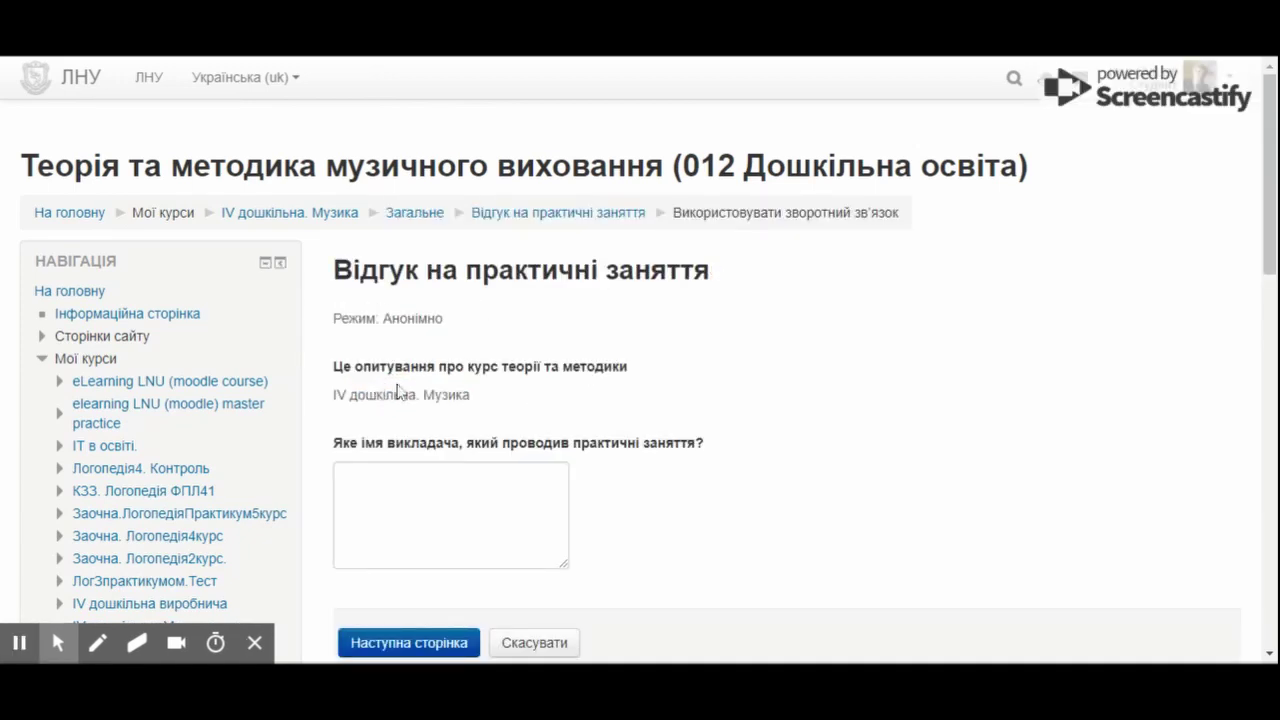
# Enter the teacher's first name as the answer to the first question and continue to the next page
pyautogui.click(452, 512)
pyautogui.write('Іг')
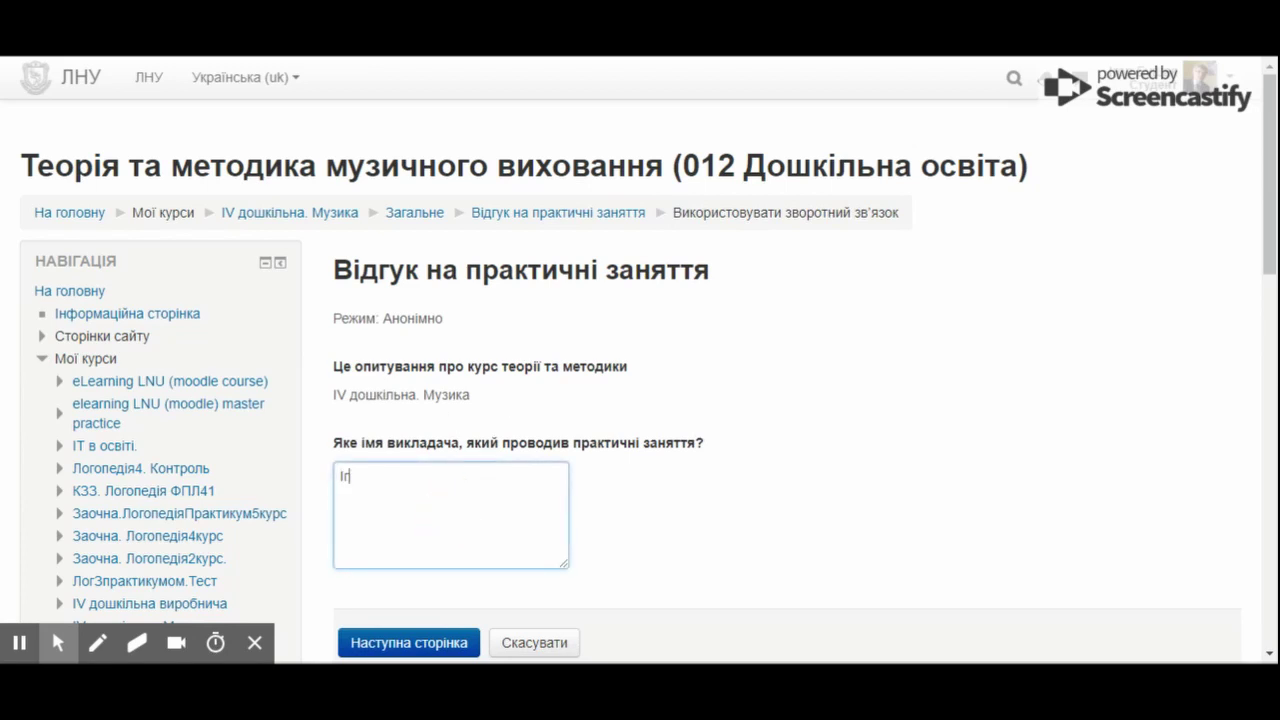
pyautogui.write('ор')
pyautogui.scroll(-3, 420, 394)
pyautogui.click(410, 350)
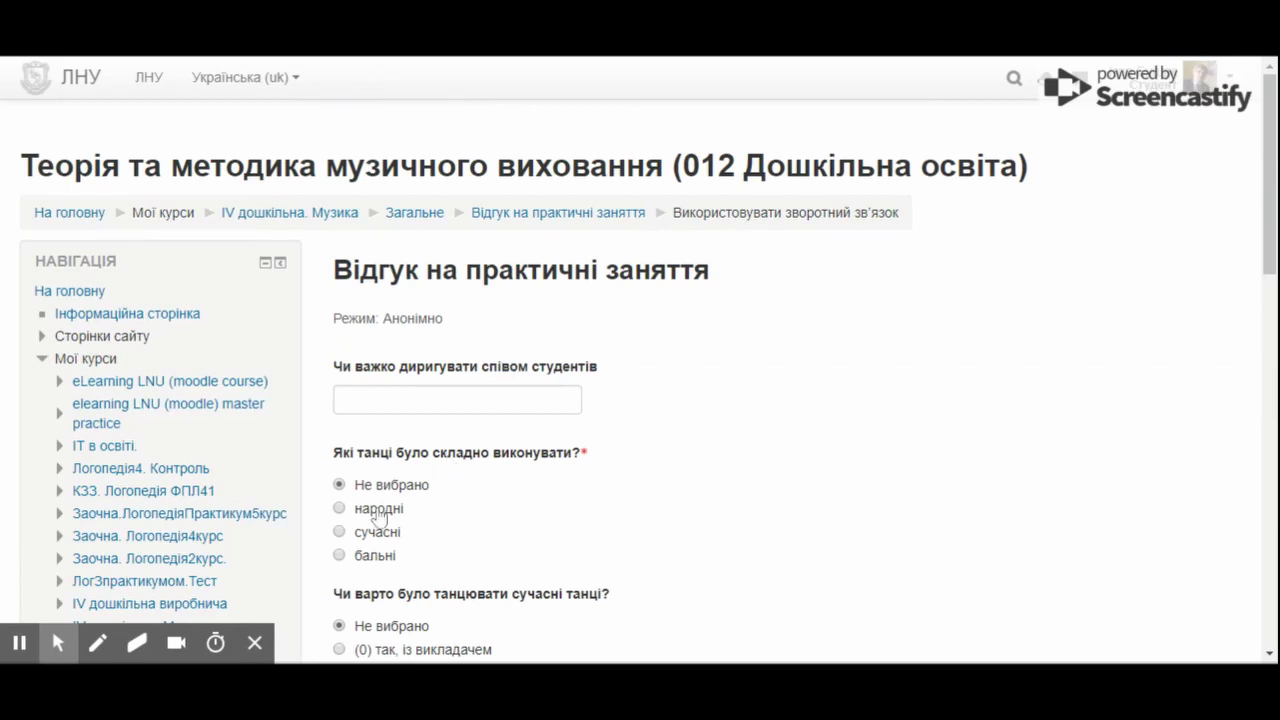
# Answer "народні" to the difficult dances question and "ні, ми могли самостійно вивчити рухи" to the modern dances question
pyautogui.click(378, 512)
pyautogui.scroll(-2, 390, 520)
pyautogui.click(400, 503)
pyautogui.scroll(-1, 442, 513)
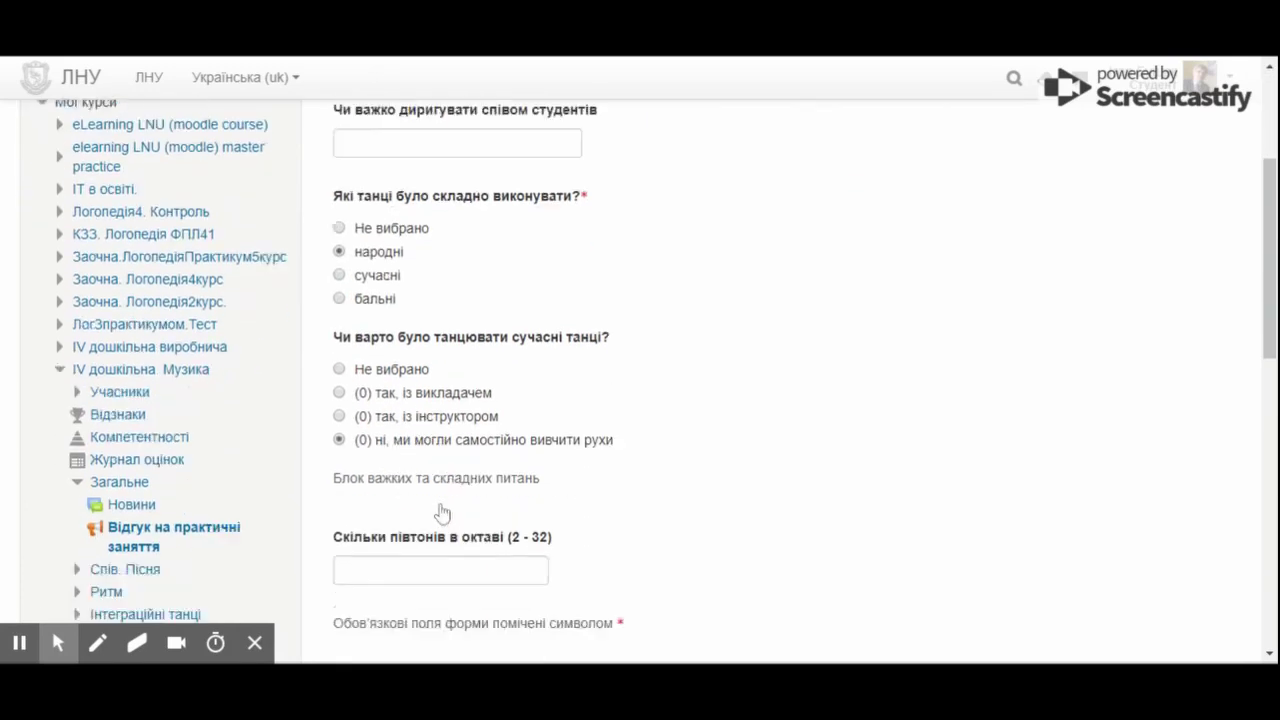
# Answer the semitones question with 3, submit the feedback answers, and continue back to the course page
pyautogui.scroll(-1, 442, 513)
pyautogui.click(412, 432)
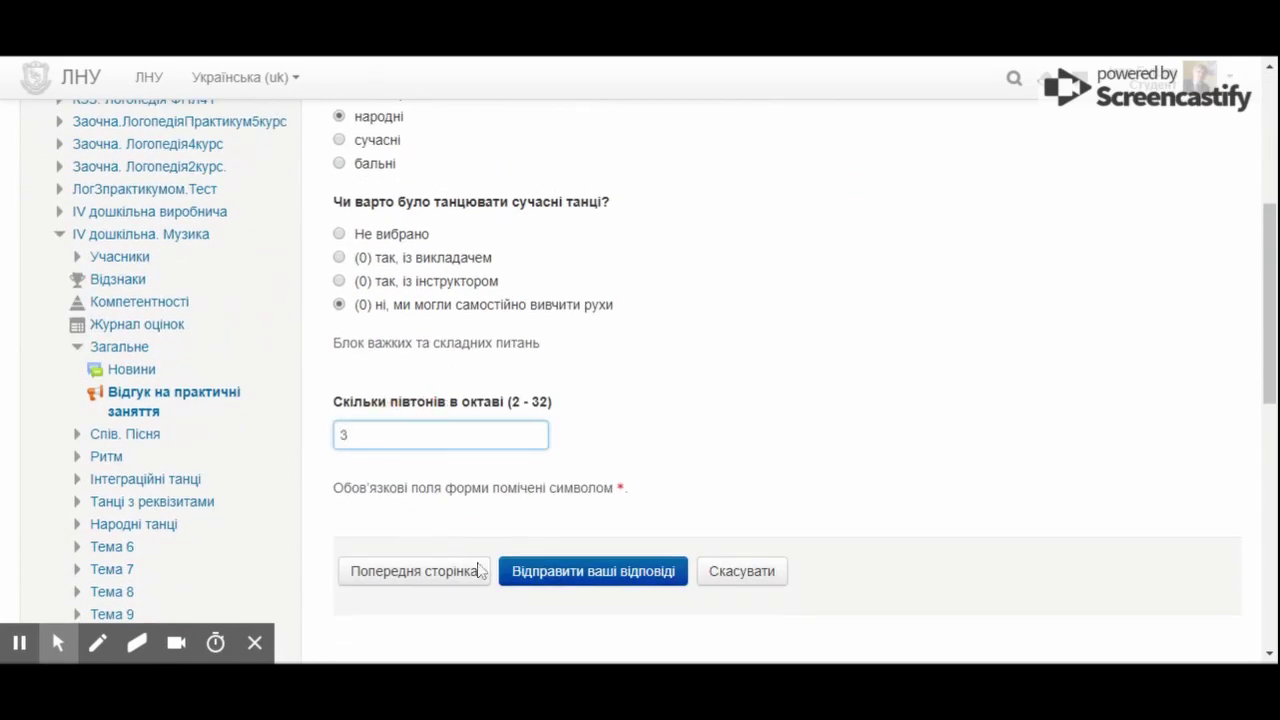
pyautogui.click(556, 580)
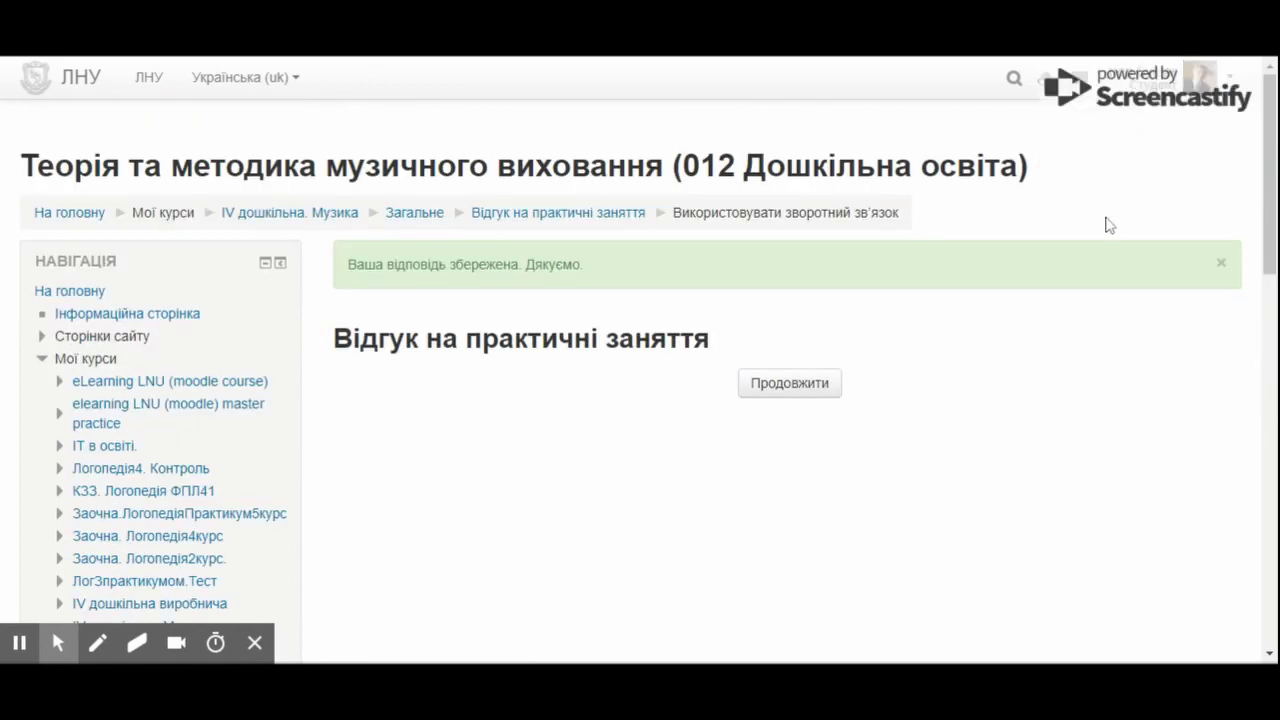
pyautogui.click(789, 382)
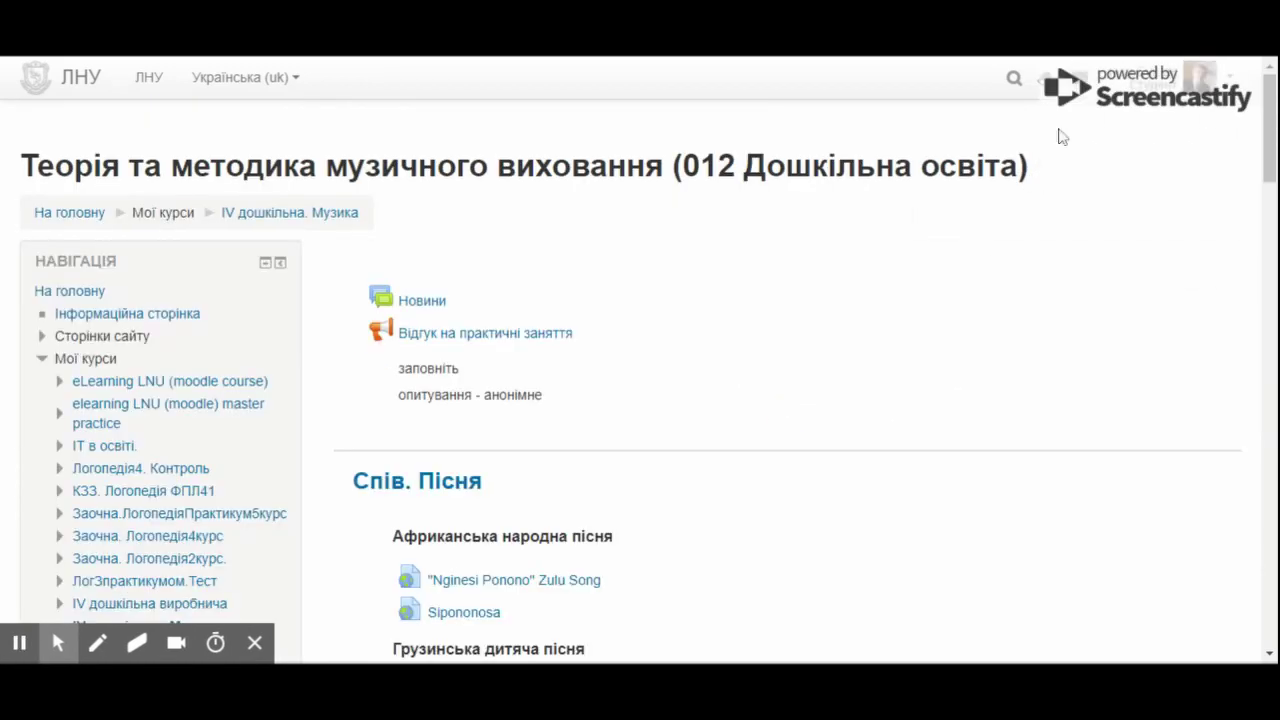
# Return to the normal role and open the "Відгук на практичні заняття" activity
pyautogui.click(1232, 78)
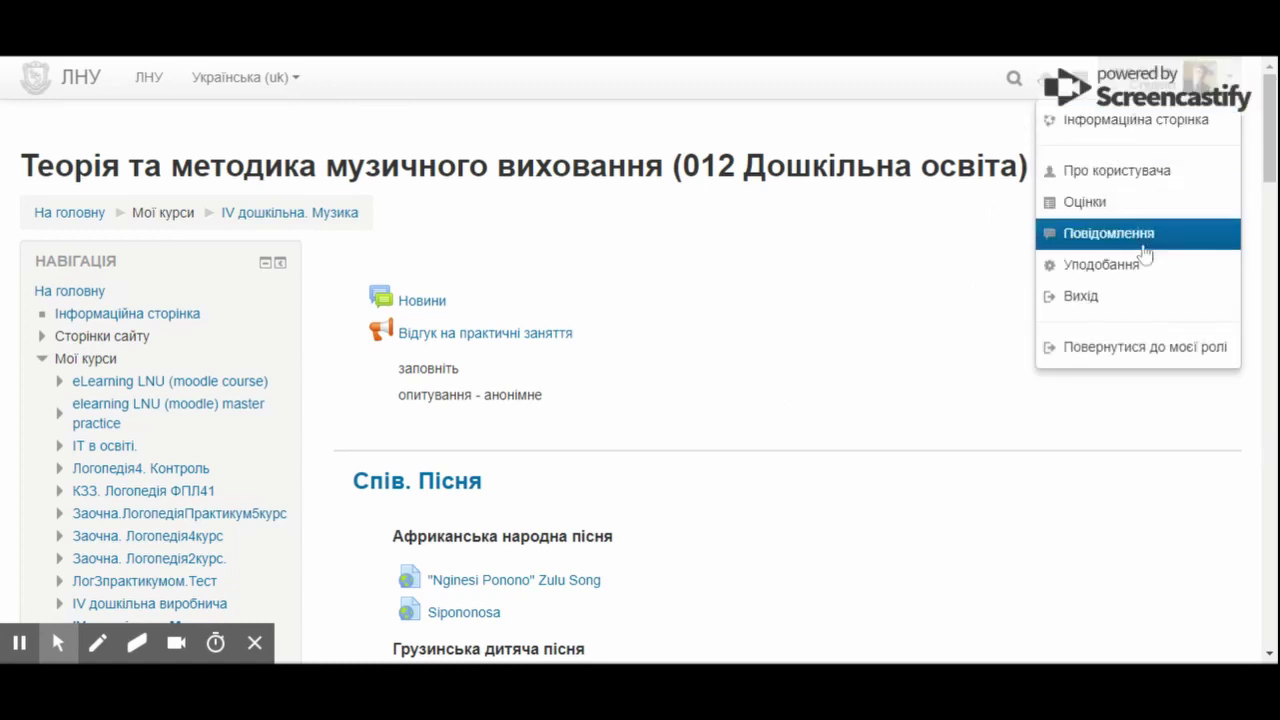
pyautogui.click(1143, 346)
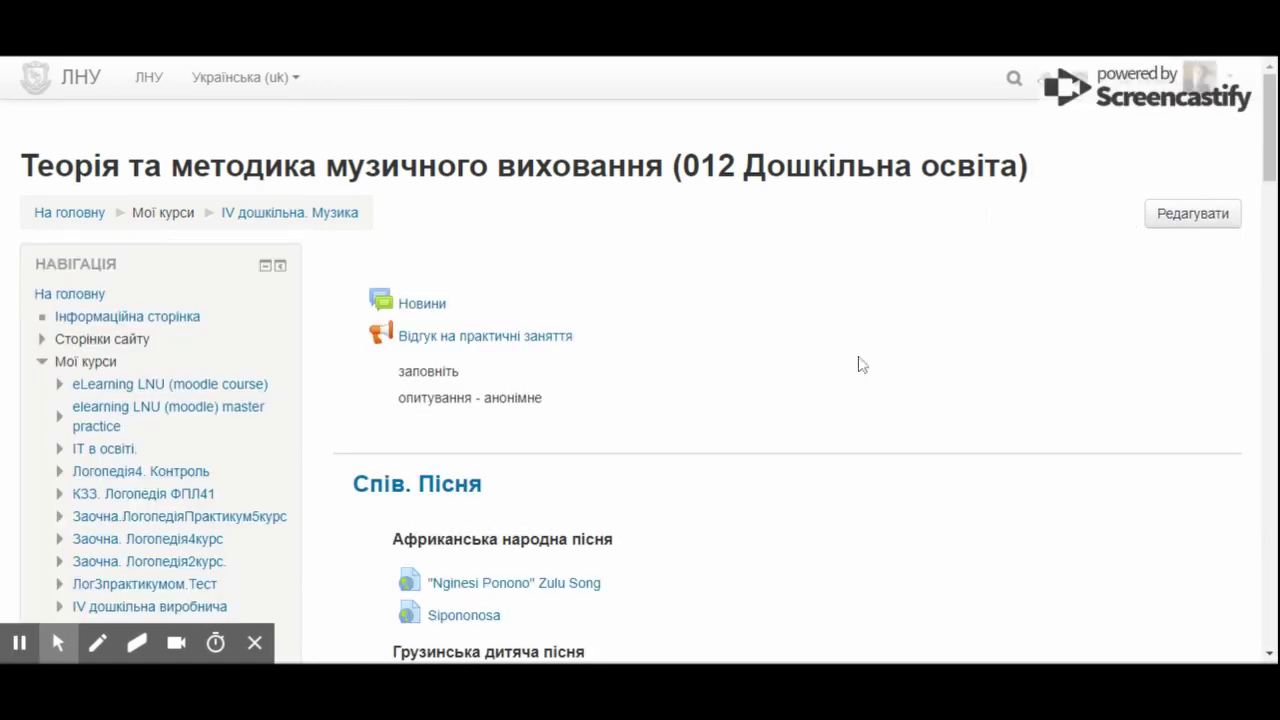
pyautogui.click(470, 345)
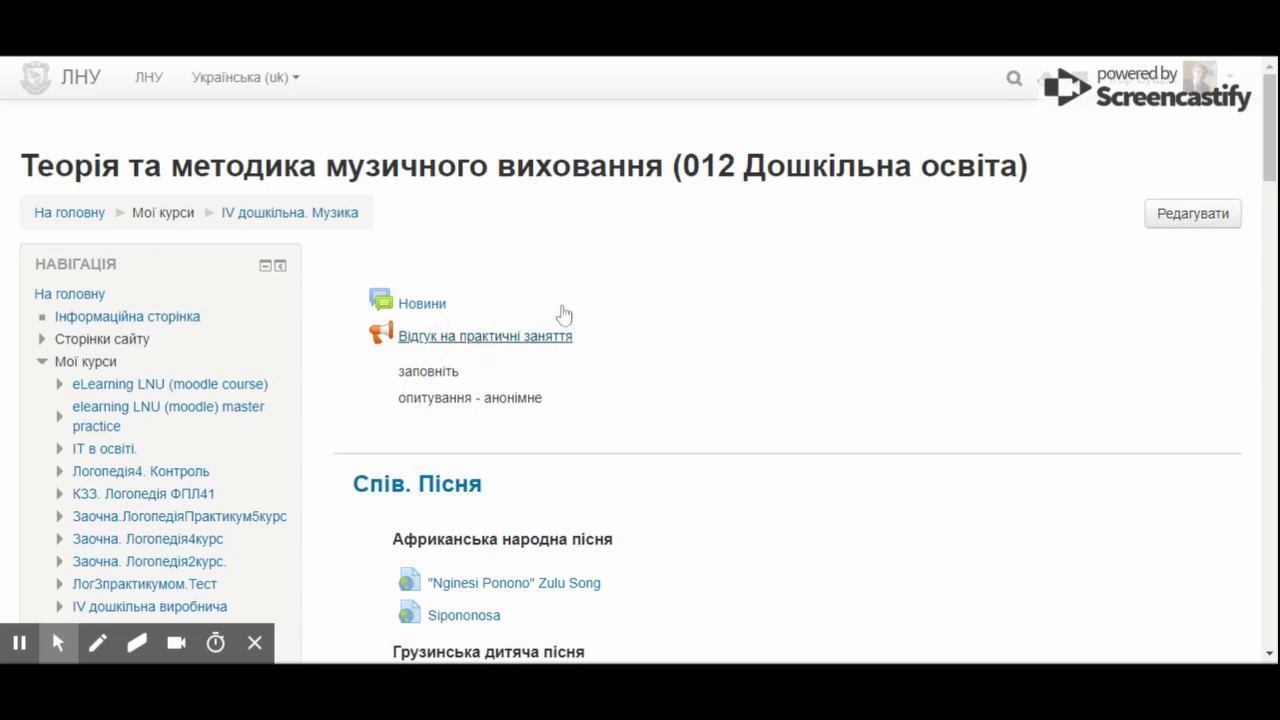